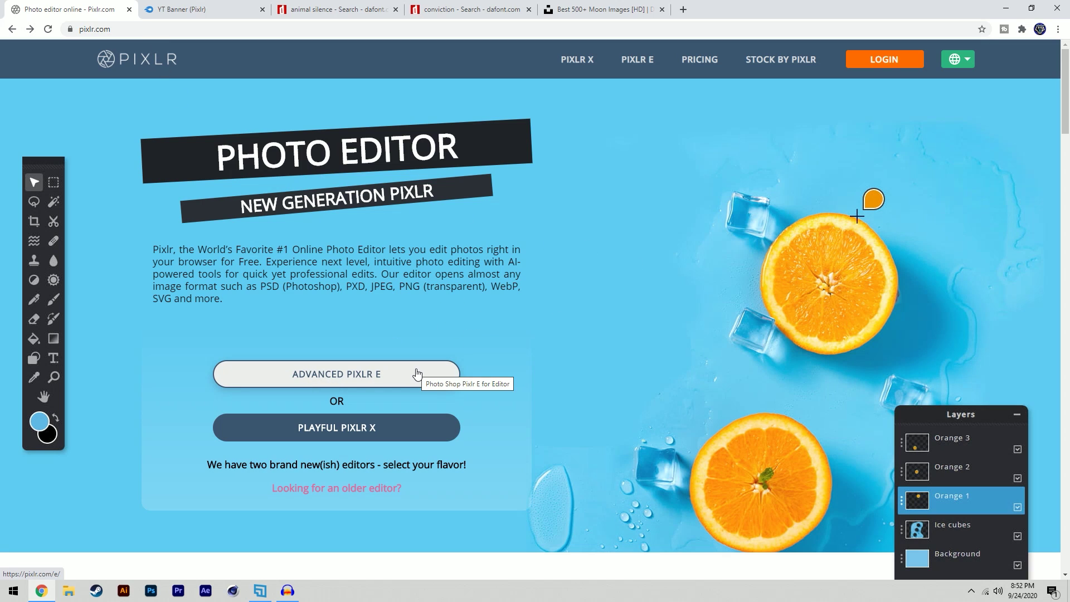
- Open the advanced Pixlr E editor and start a new image named "Banner"
click(361, 380)
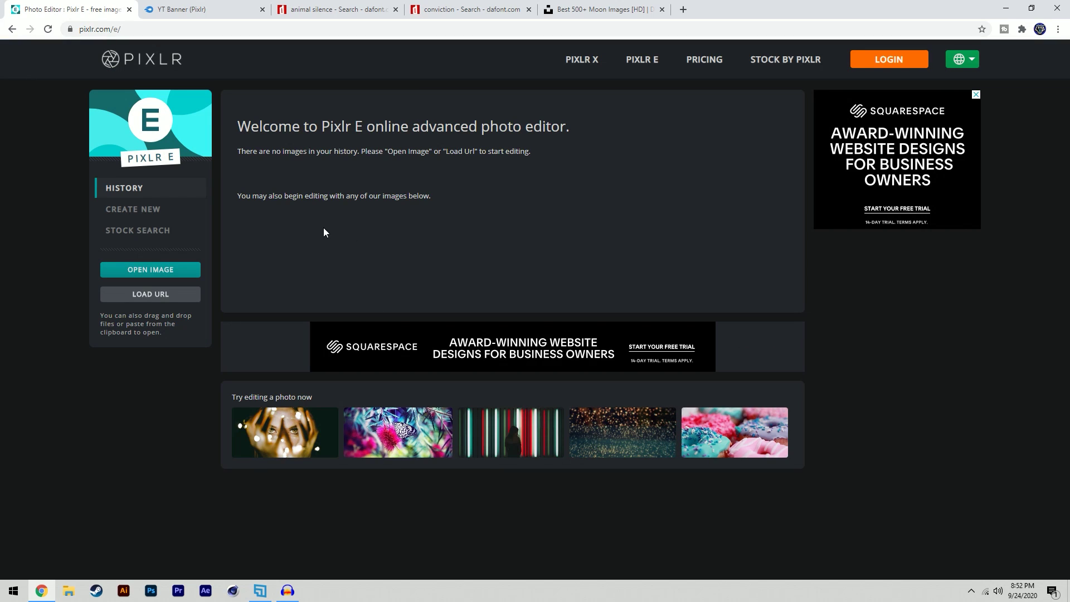
click(136, 215)
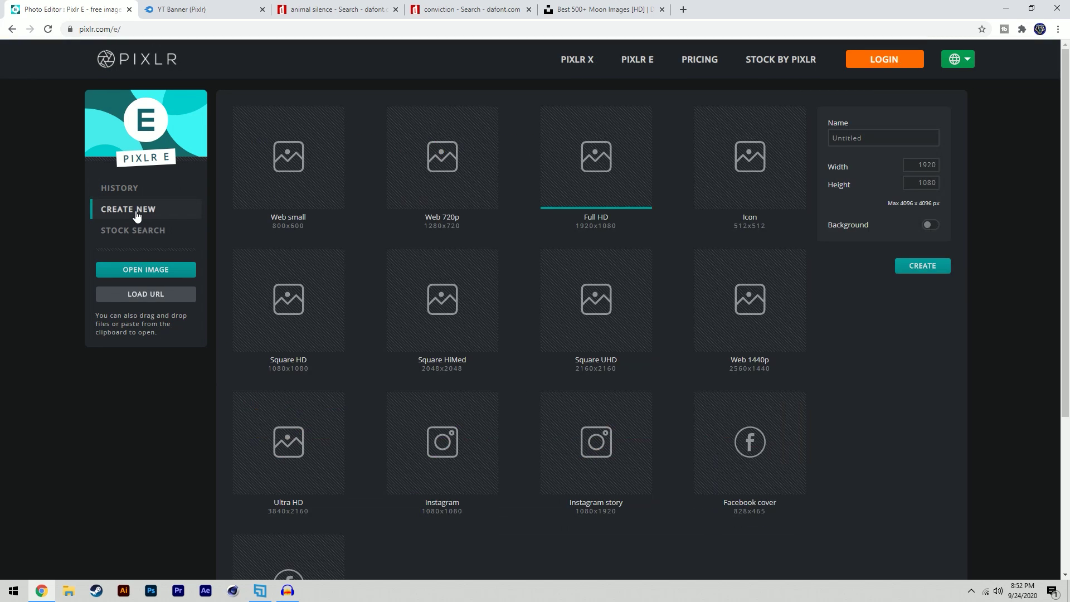
text(Ban)
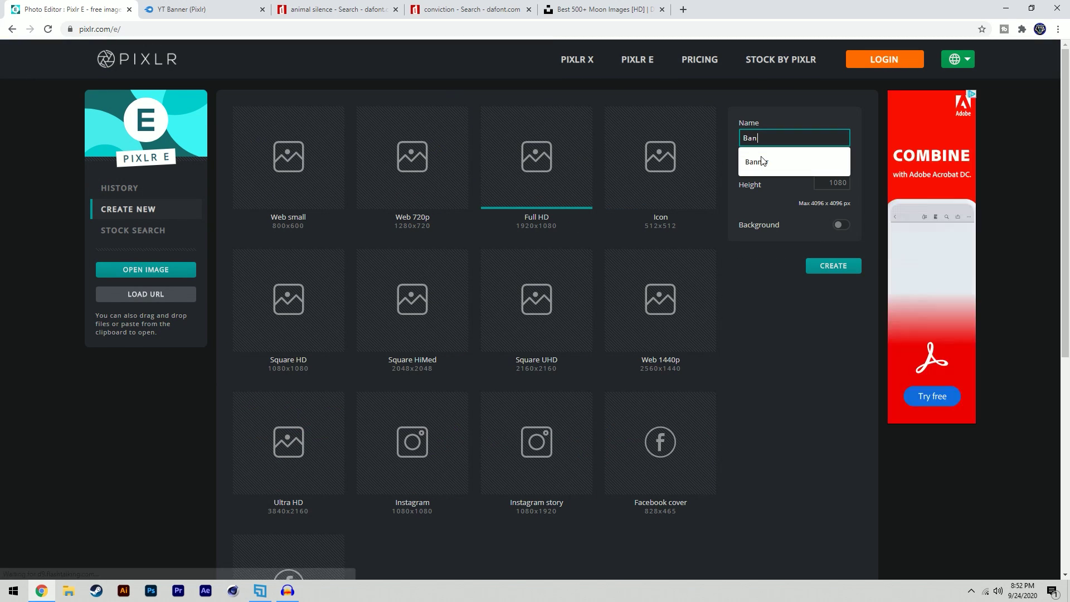
click(761, 161)
- Set the new image to 2560 x 1440 px with a white #FFFFFF background and create it
key(Tab)
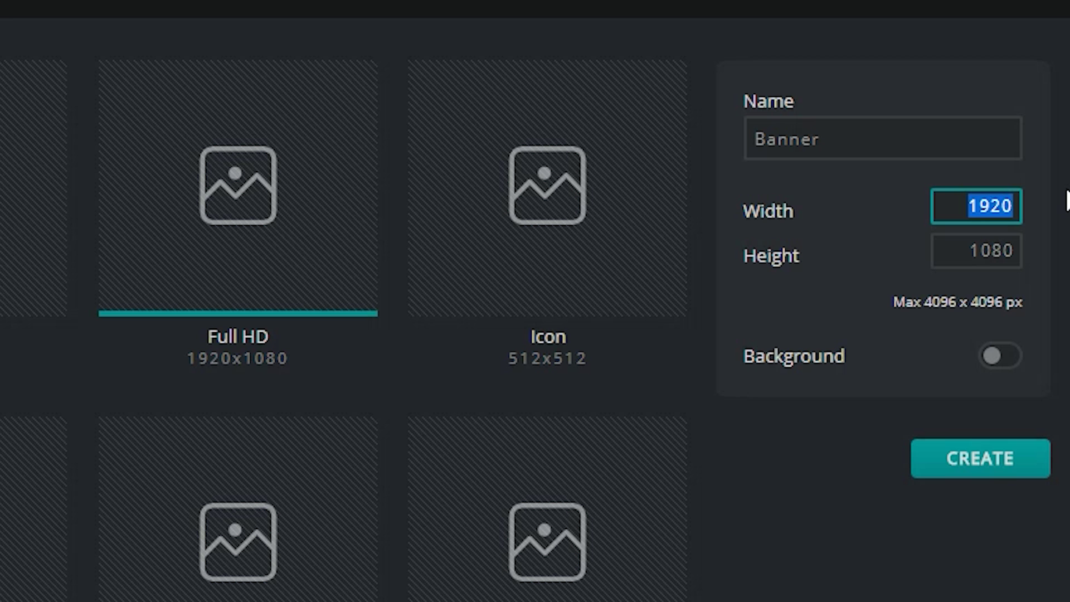
text(2560)
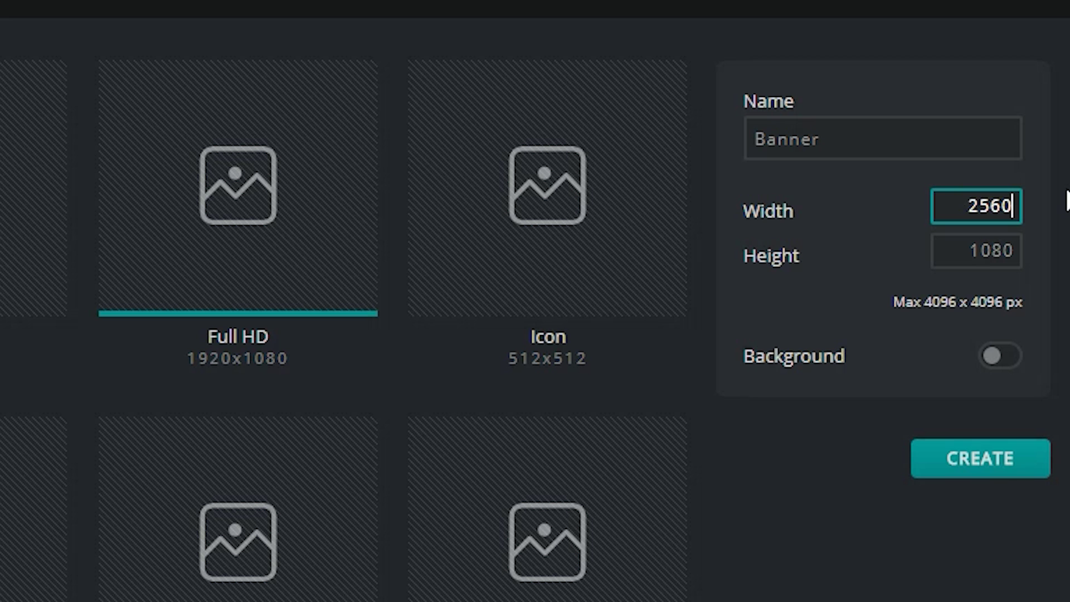
key(Tab)
text(1440)
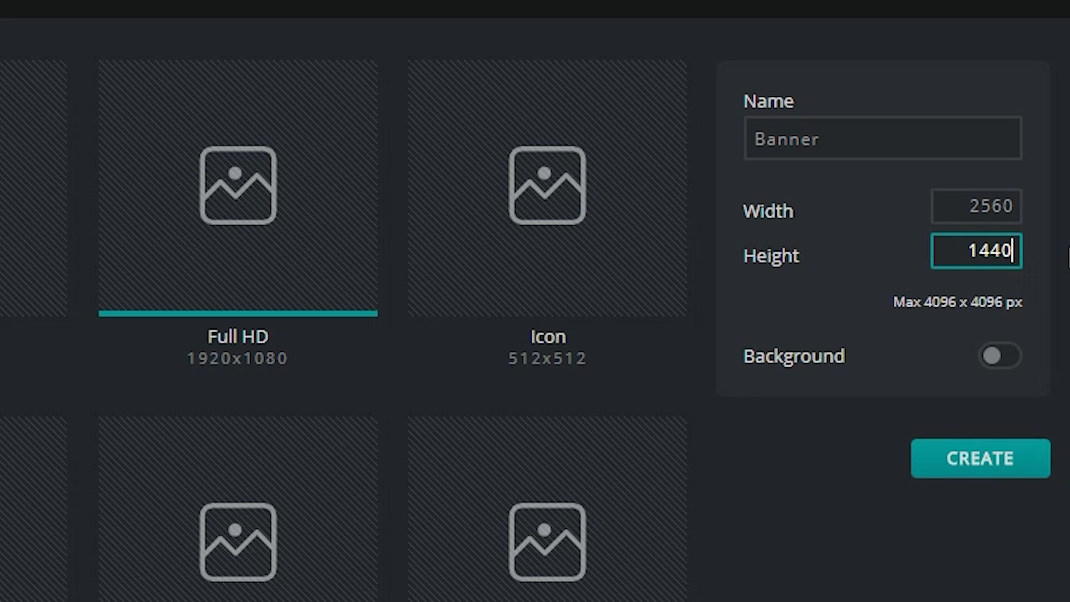
key(Tab)
click(999, 356)
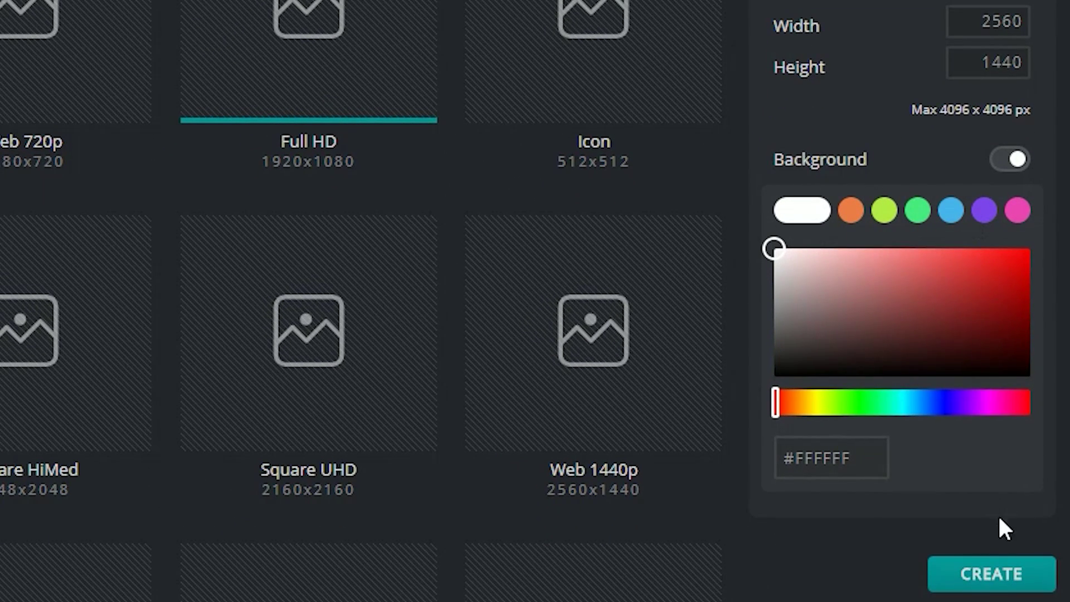
click(992, 574)
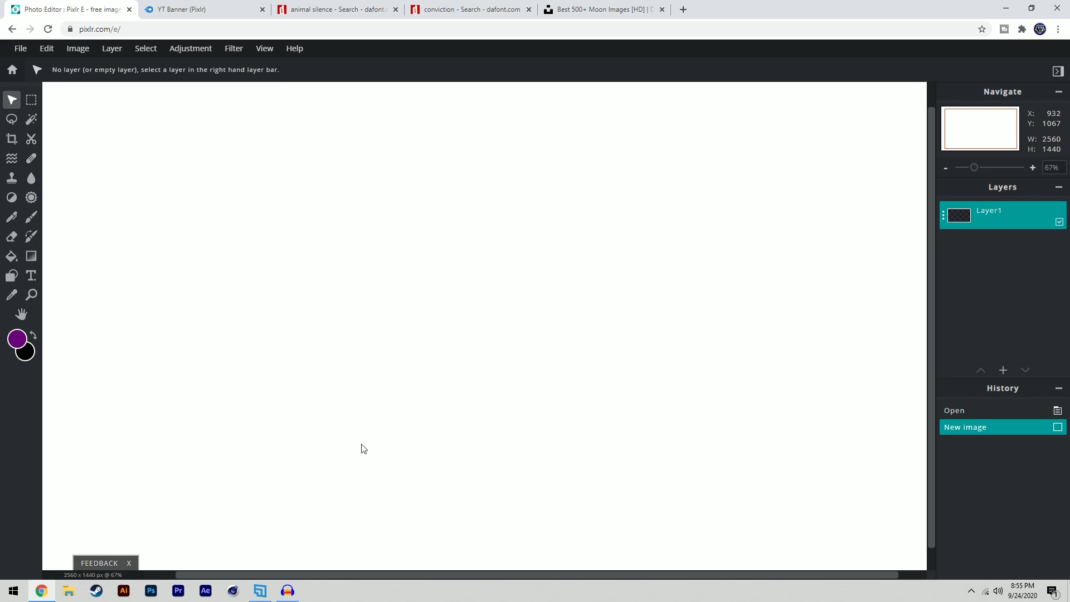
scroll(419, 360, down, 3)
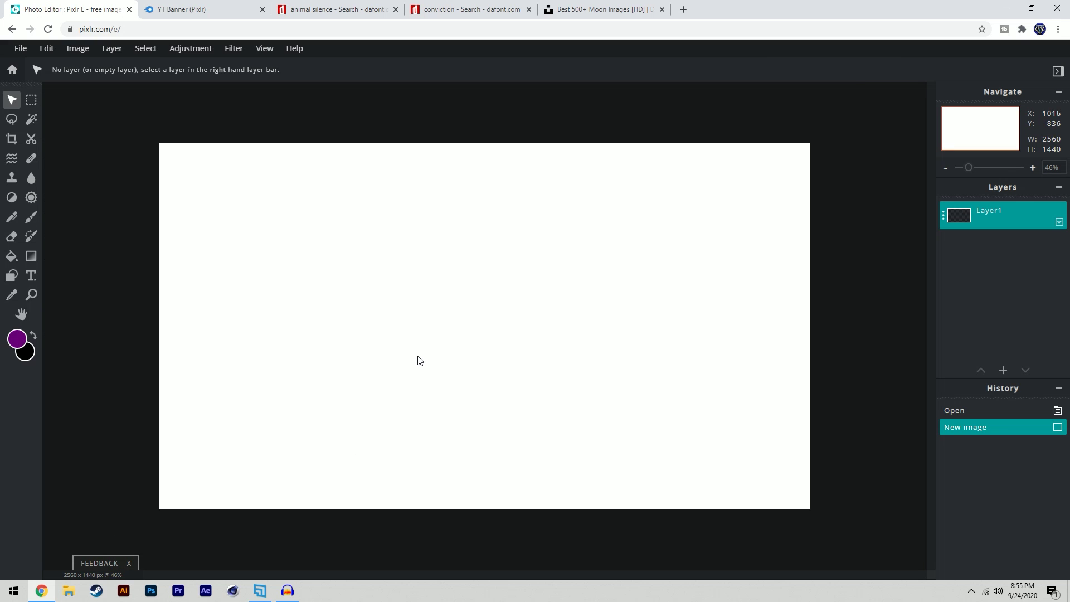
- Download the YT Banner (Pixlr) zip file from its MediaFire page
click(200, 6)
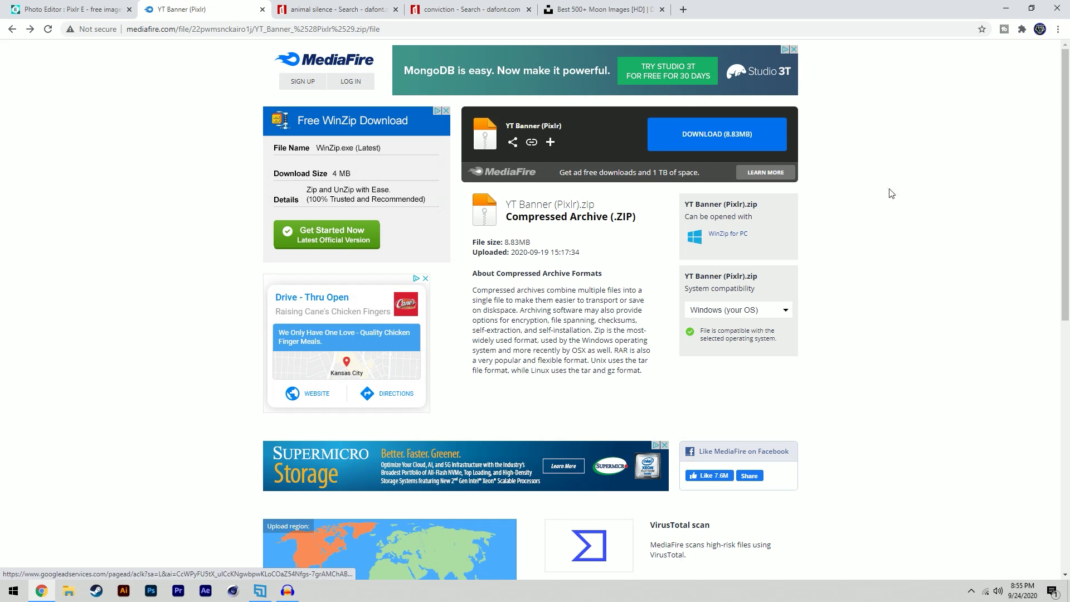
click(704, 137)
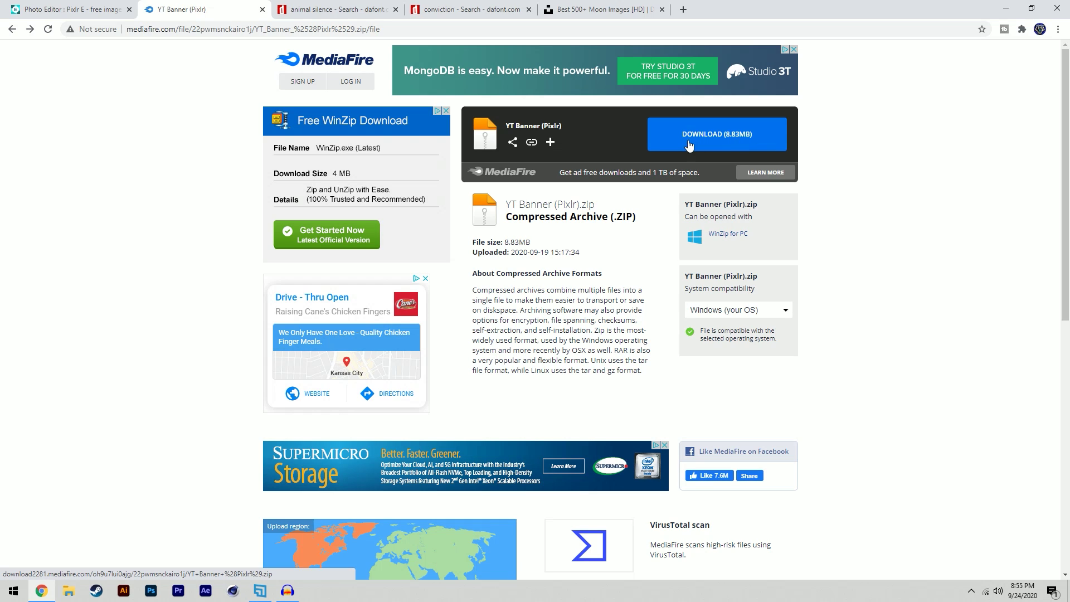
click(719, 140)
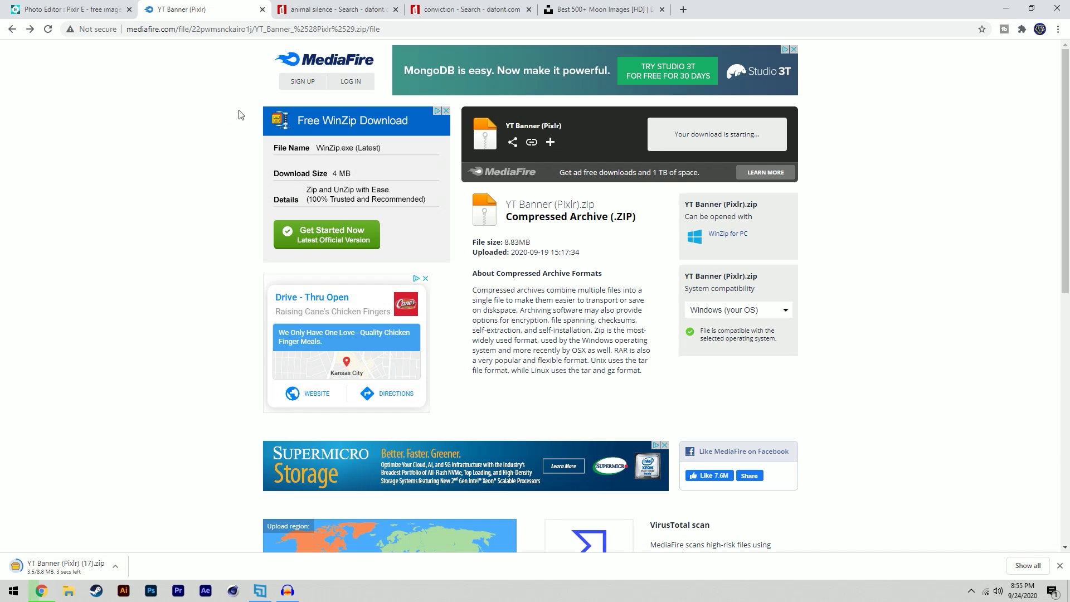
- Examine the Animal Silence and Conviction fonts on DaFont and browse the Sans serif theme for alternatives
click(337, 11)
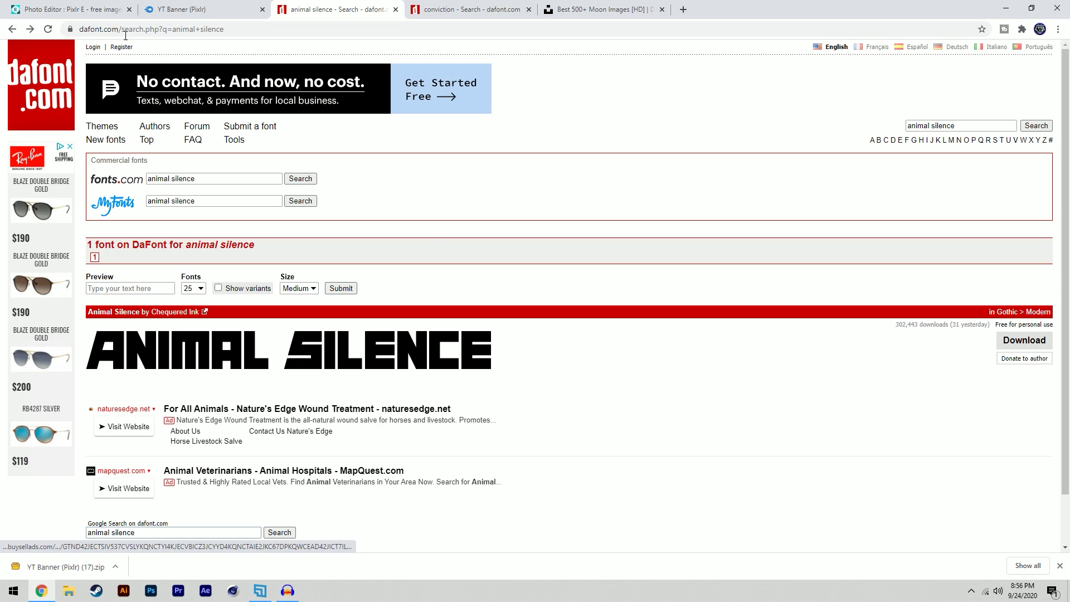
click(457, 10)
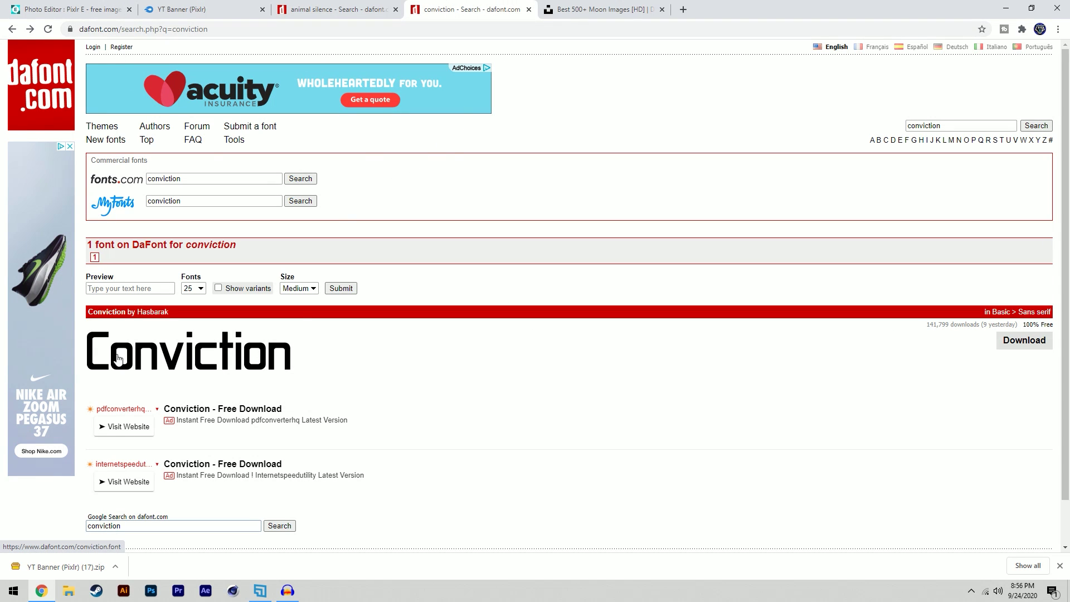
click(101, 131)
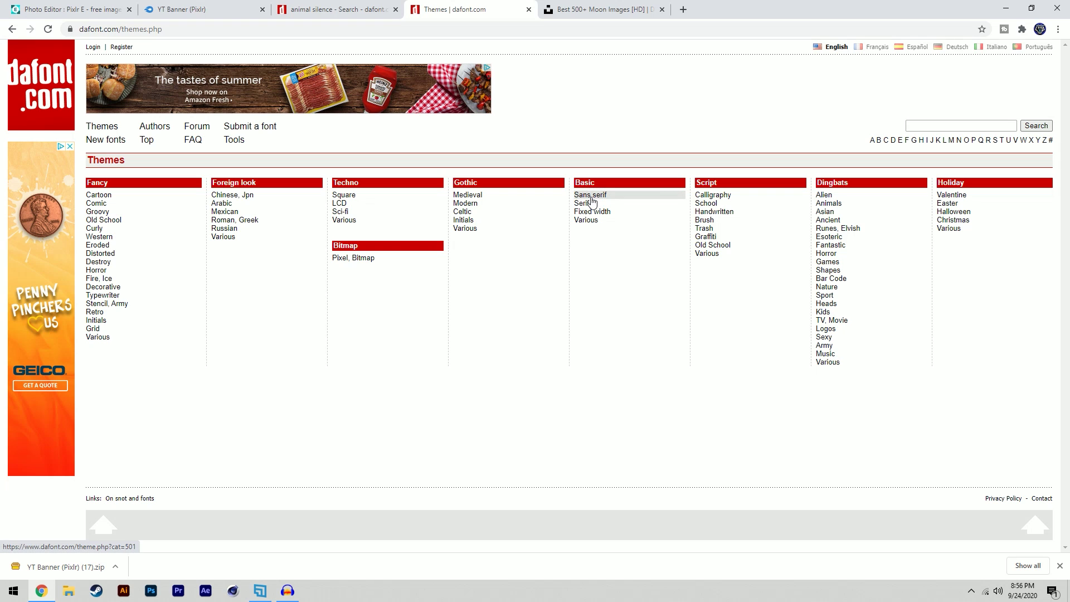
click(588, 195)
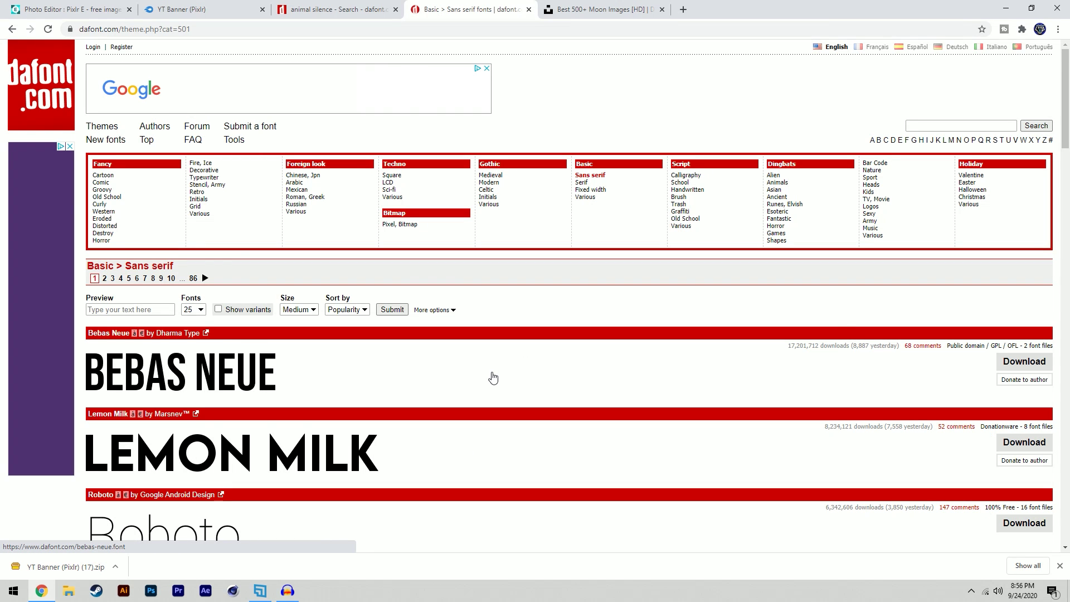
scroll(493, 377, down, 5)
scroll(493, 377, down, 11)
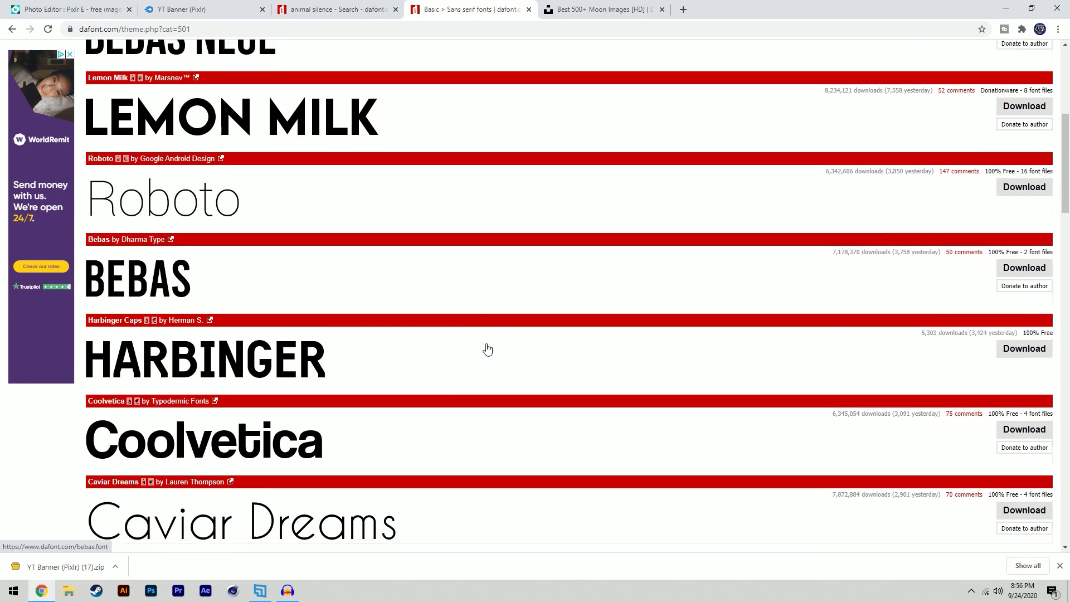
scroll(484, 350, up, 16)
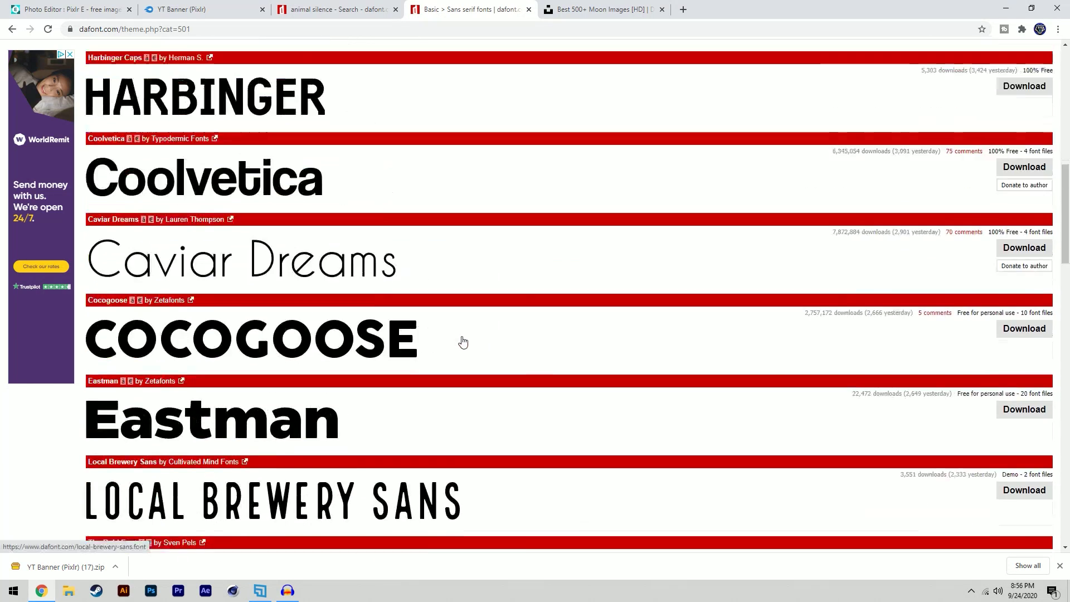
key(alt+Left)
key(alt+Left)
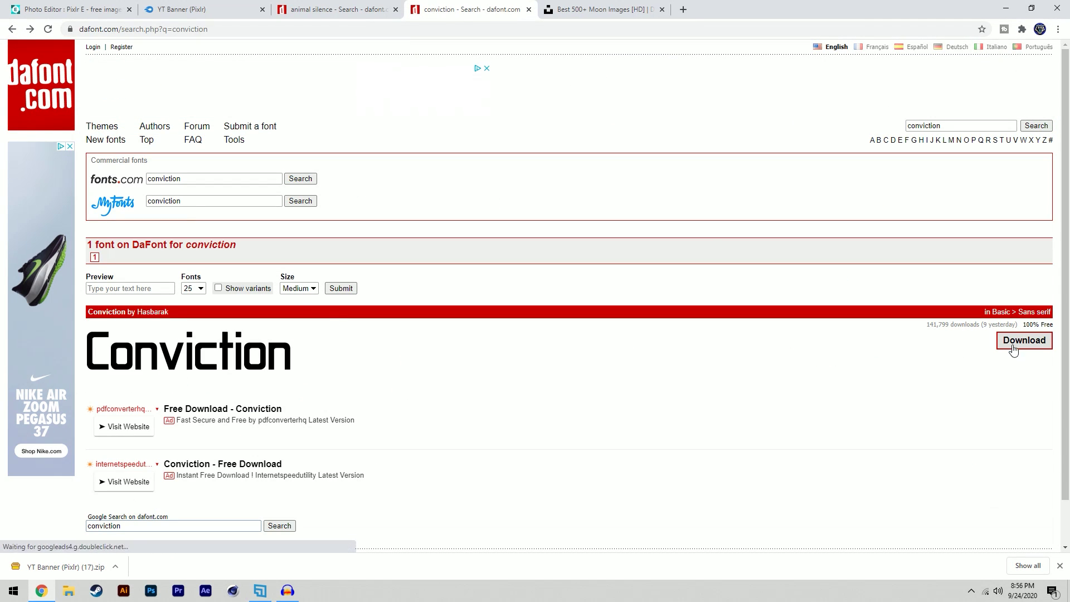
- Download the Conviction and Animal Silence fonts from DaFont
click(1023, 341)
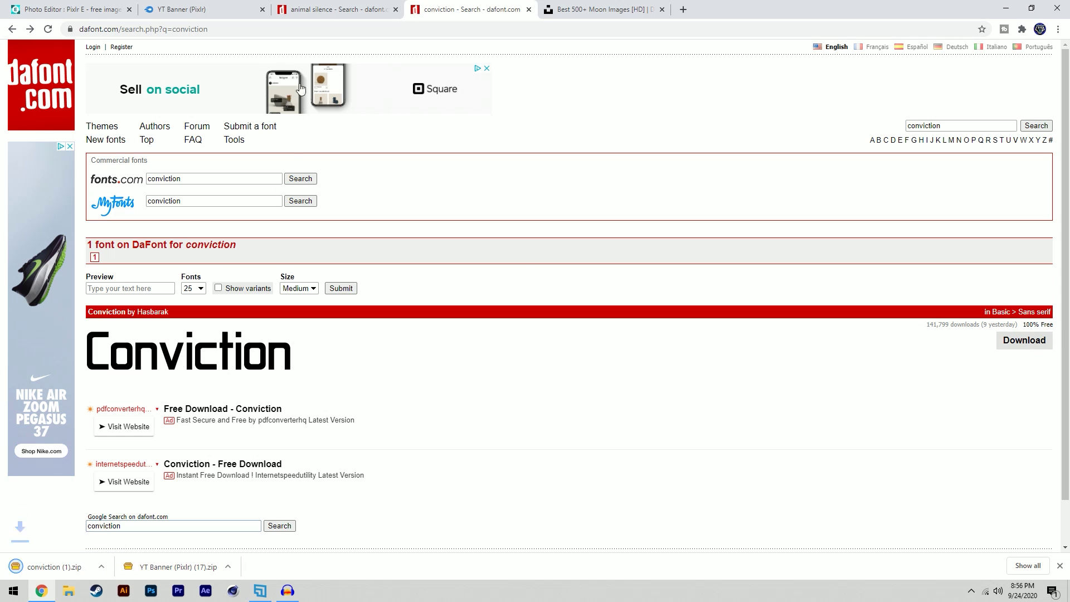
click(335, 13)
click(1010, 341)
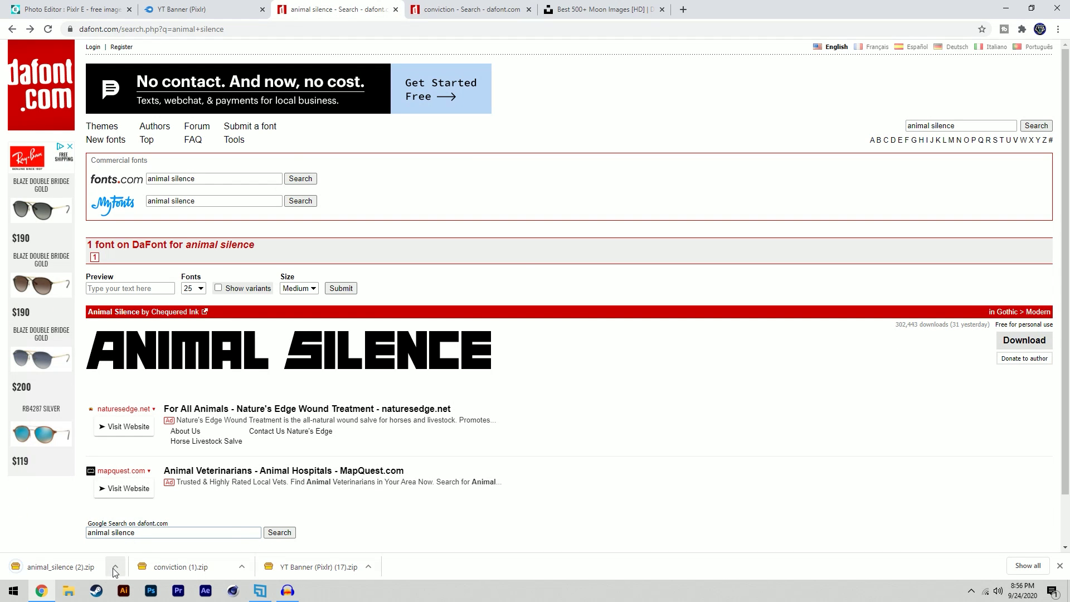
- Place the three newly downloaded archives, animal_silence (2), conviction (1) and YT Banner (Pixlr) (17), from the Downloads folder on the desktop
click(110, 568)
click(133, 527)
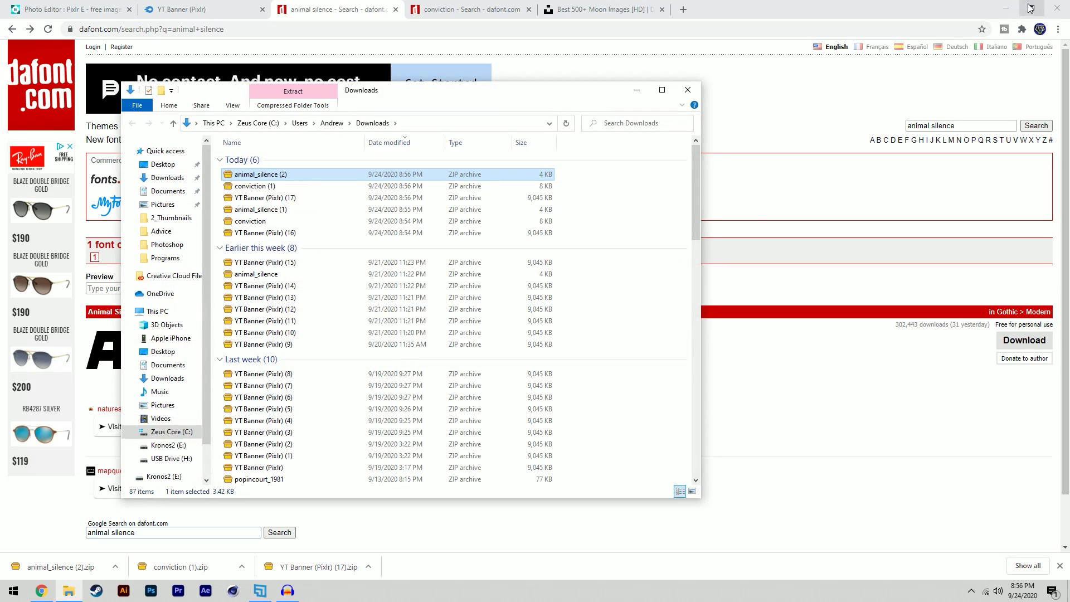
click(1006, 8)
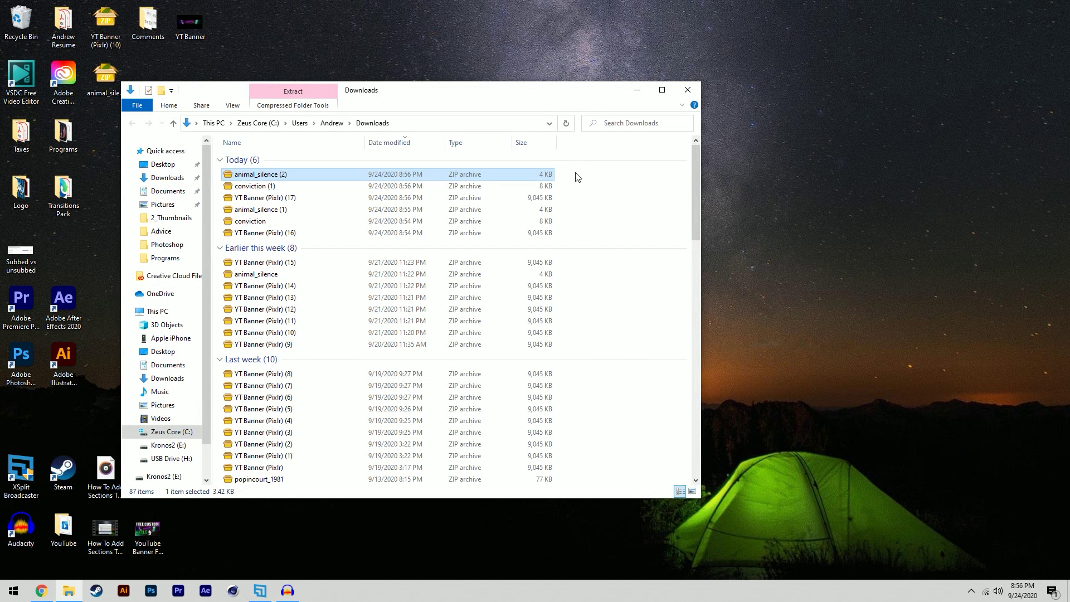
drag(577, 177, 489, 204)
drag(392, 179, 771, 225)
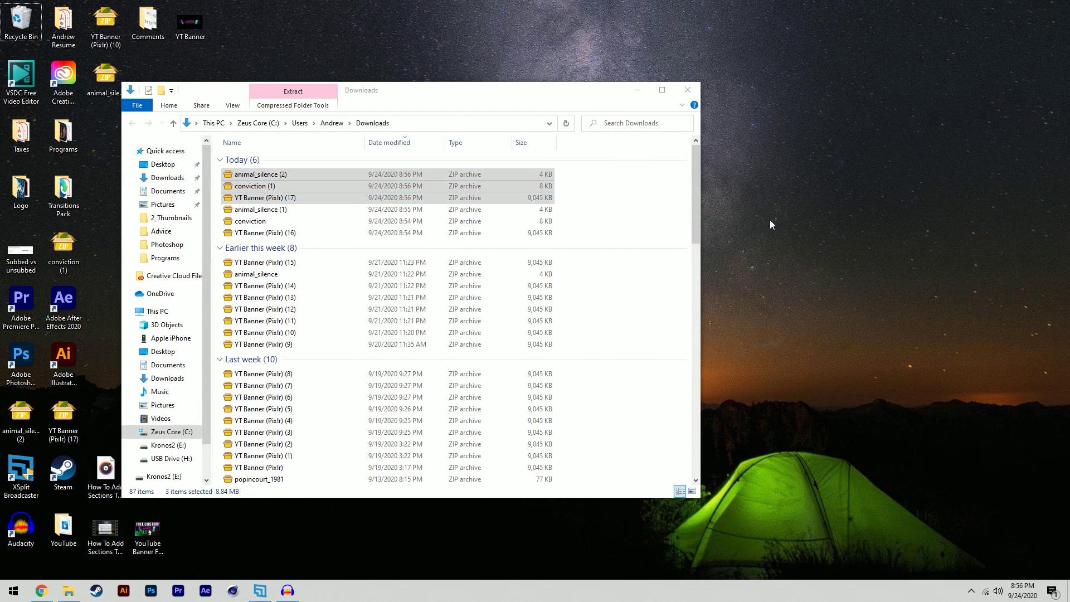
click(687, 89)
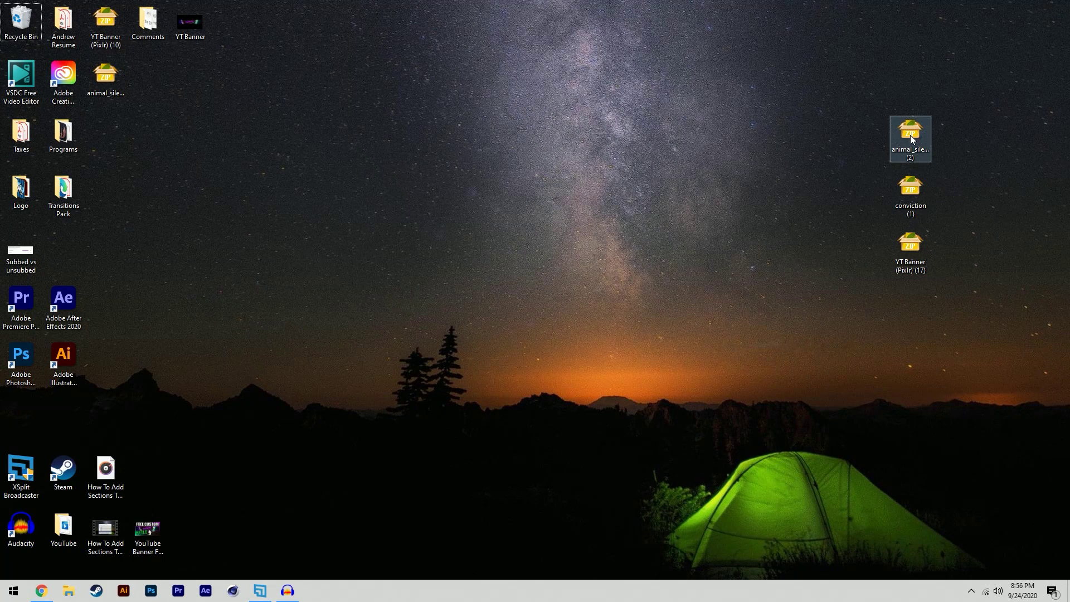
- Extract Animal Silence.otf from the animal_silence (2) archive to the desktop and place it beside that archive
double_click(911, 139)
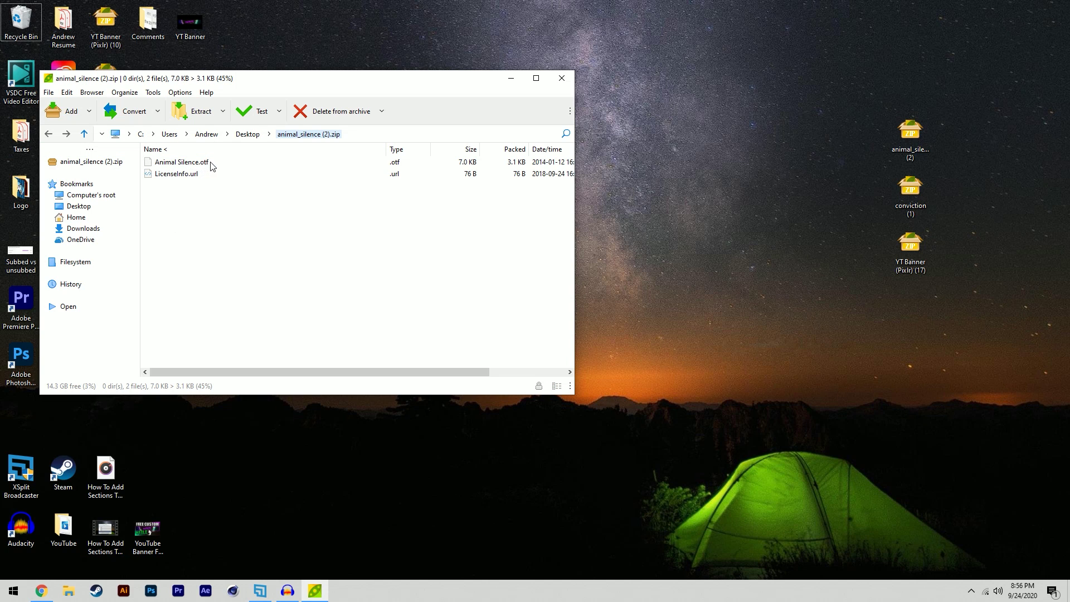
drag(213, 165, 729, 188)
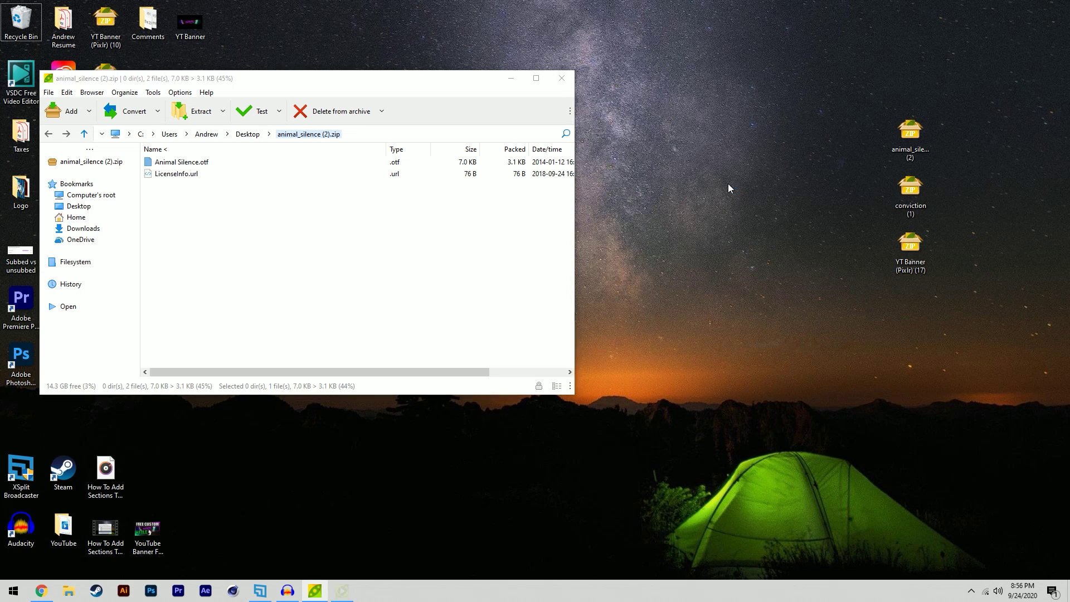
click(562, 78)
drag(20, 415, 876, 122)
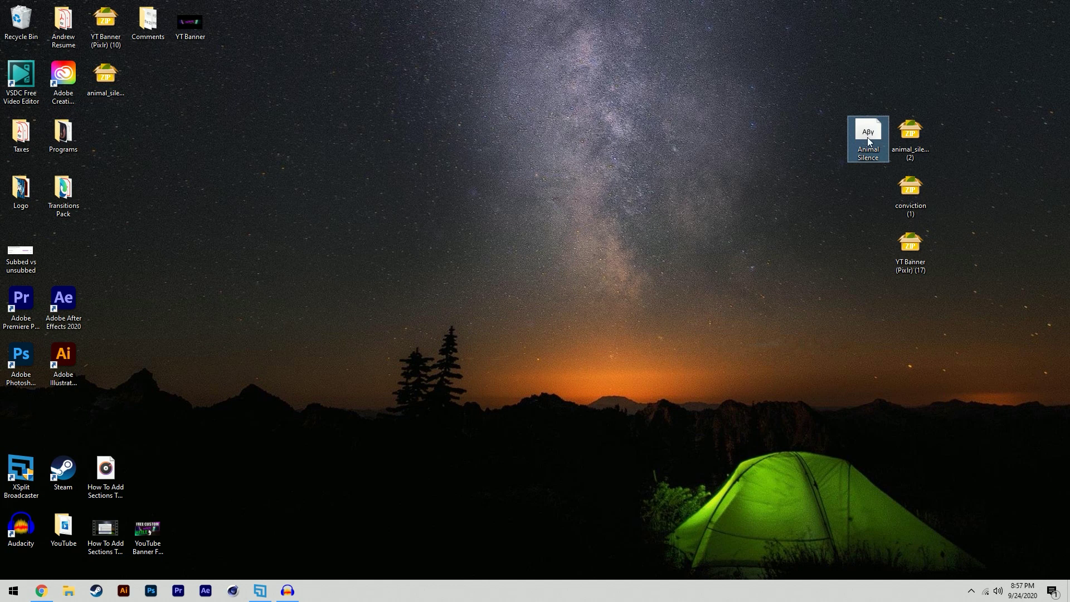
- Extract Conviction.ttf from the conviction (1) archive to the desktop and place it below the Animal Silence font
double_click(910, 190)
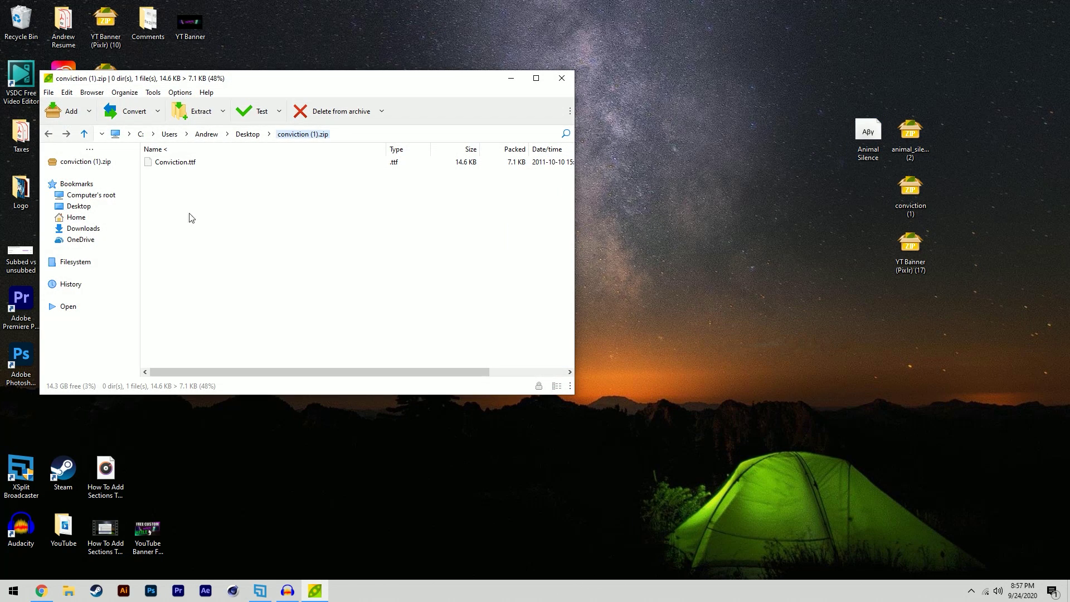
drag(160, 167, 875, 223)
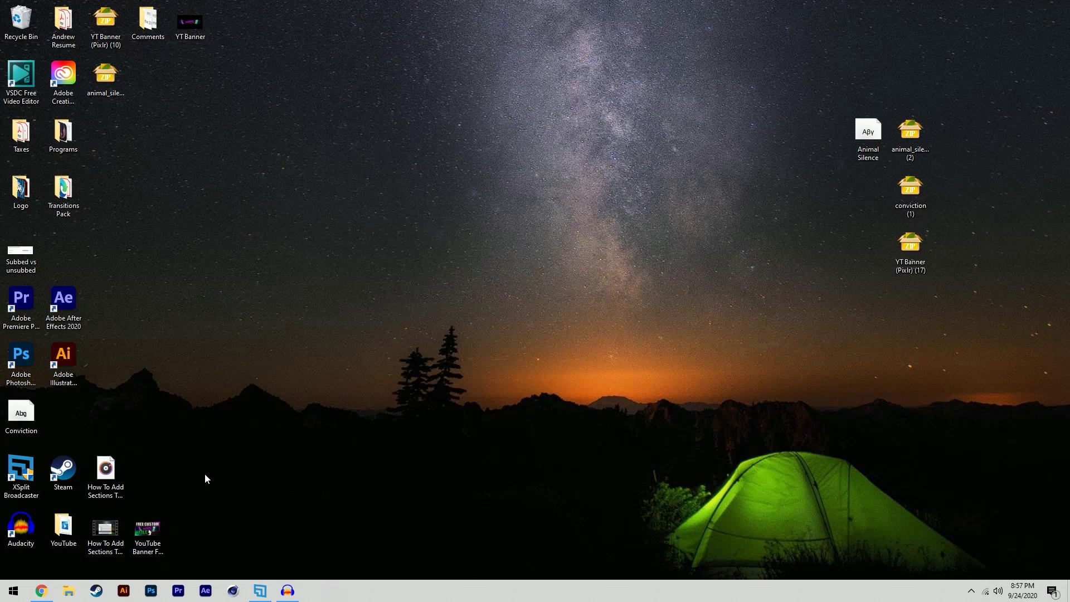
drag(21, 413, 868, 192)
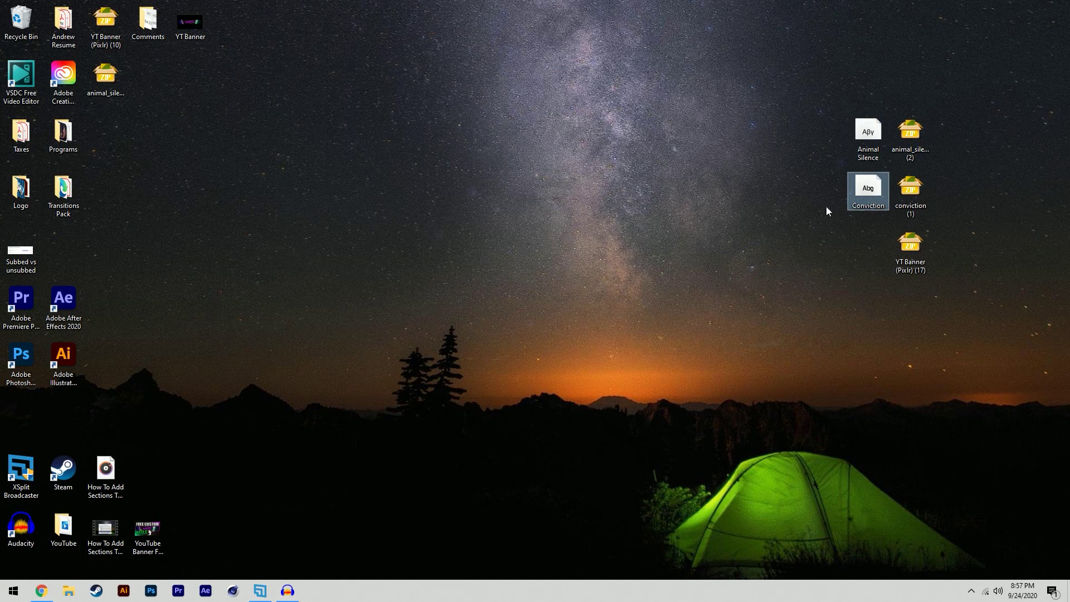
- Switch back to the Pixlr E page in Chrome and shift the browser window aside to expose the font files on the desktop
click(41, 591)
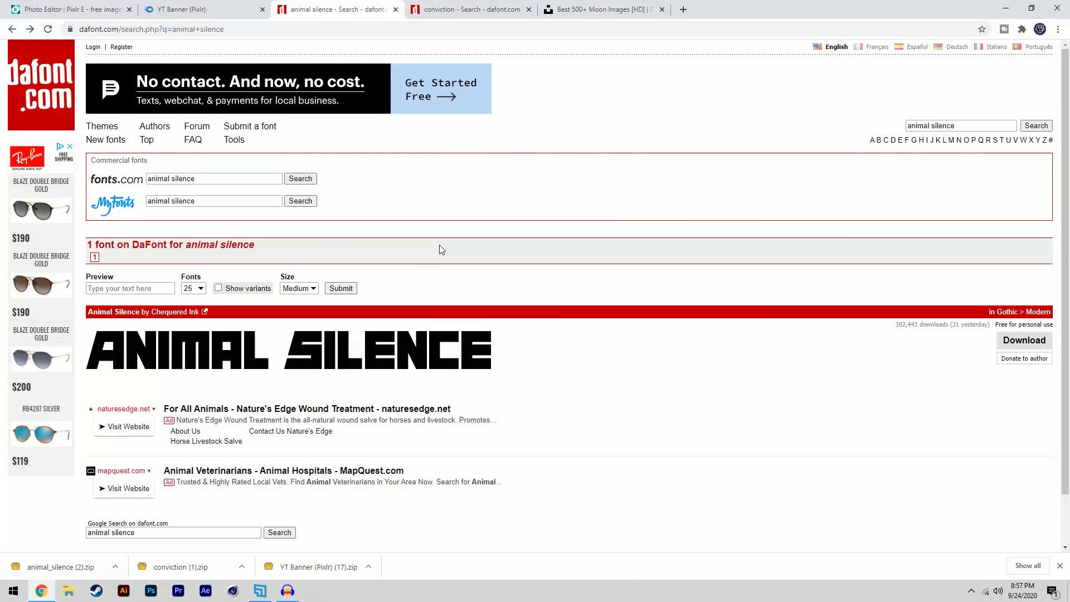
click(59, 9)
drag(709, 4, 498, 16)
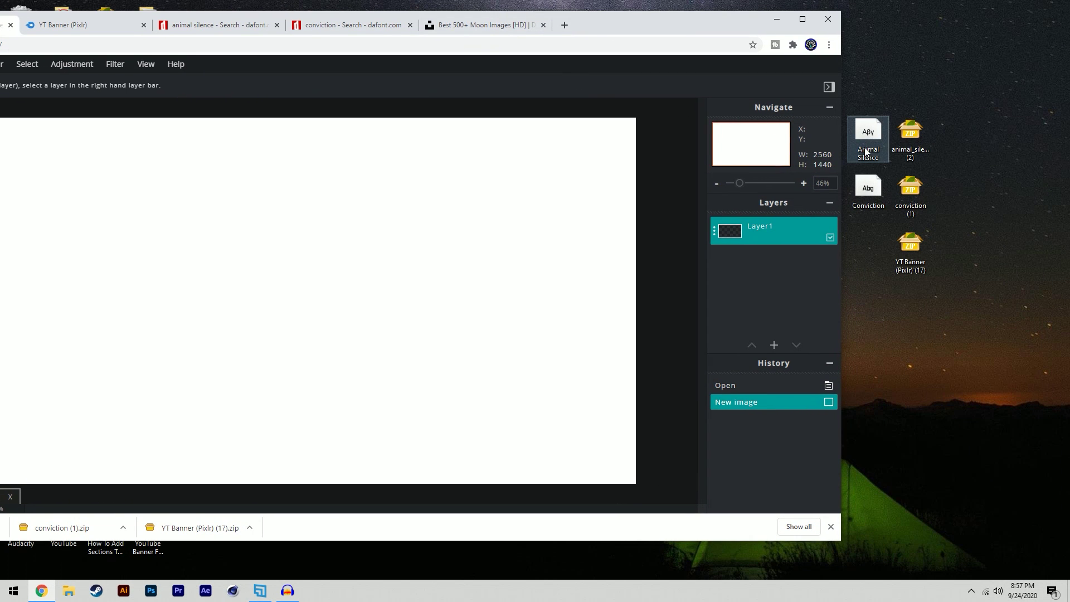
- Try to drop the Animal Silence and Conviction font files onto the Pixlr canvas, and move the browser window back into full view
drag(869, 139, 346, 316)
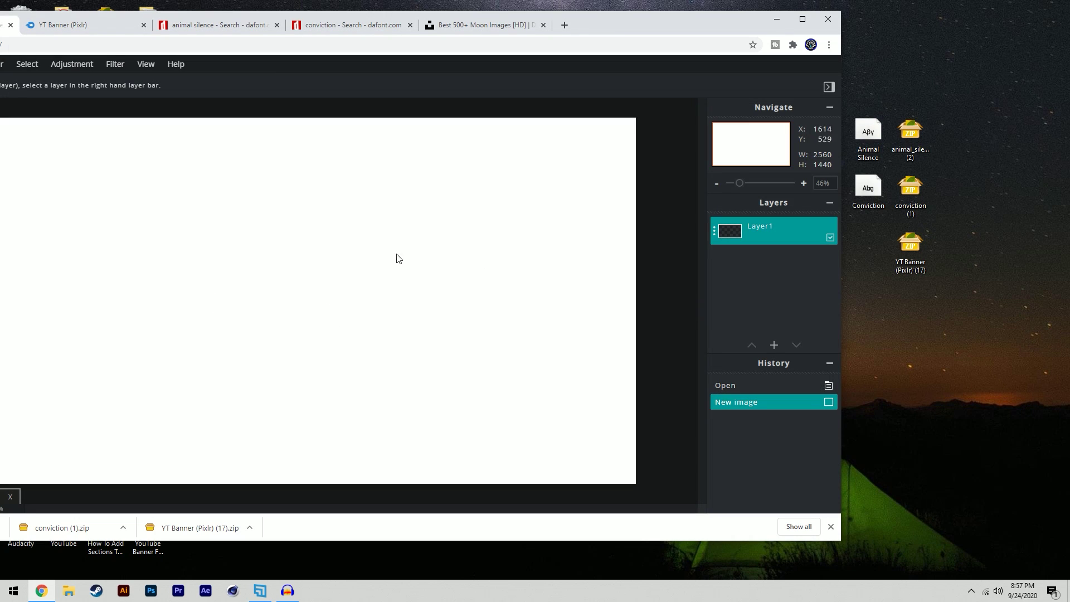
drag(869, 190, 260, 312)
drag(584, 32, 748, 41)
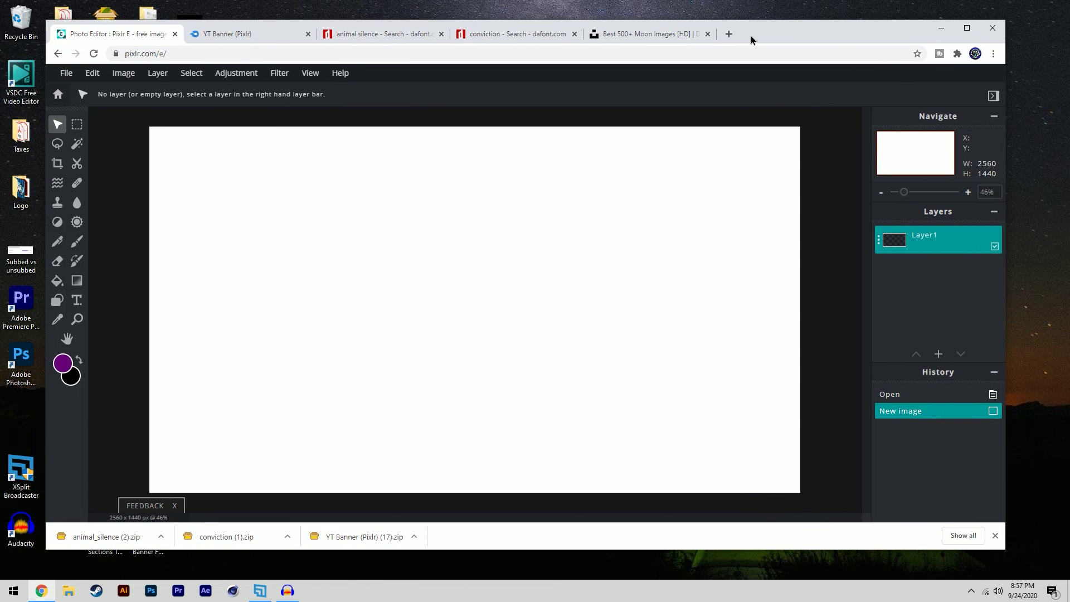
- Extract all ten files from the YT Banner (Pixlr) (17) archive to the desktop and close the archive
drag(836, 25, 655, 15)
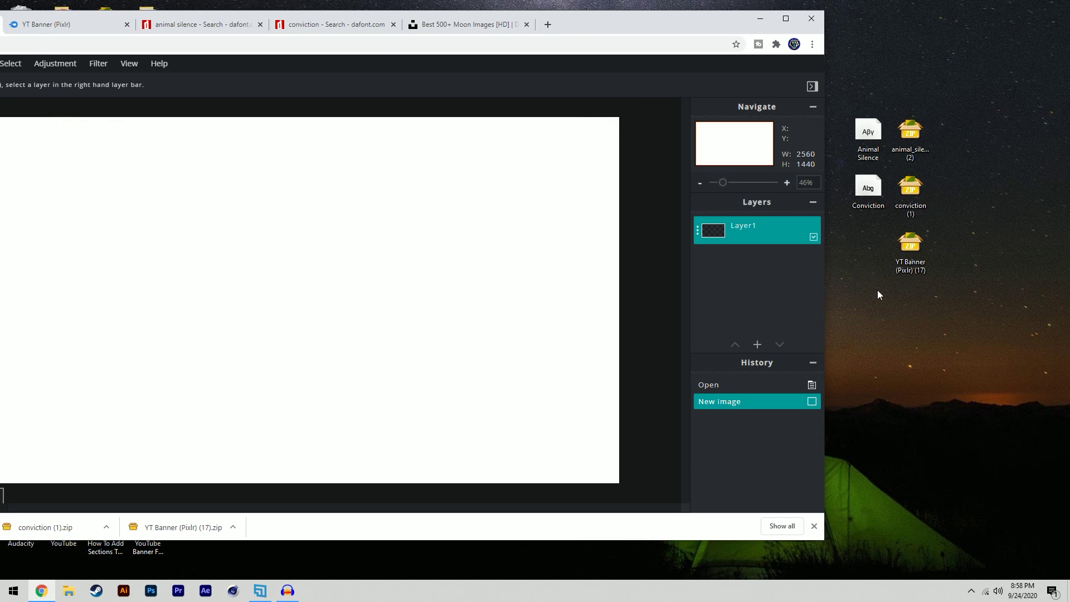
double_click(915, 250)
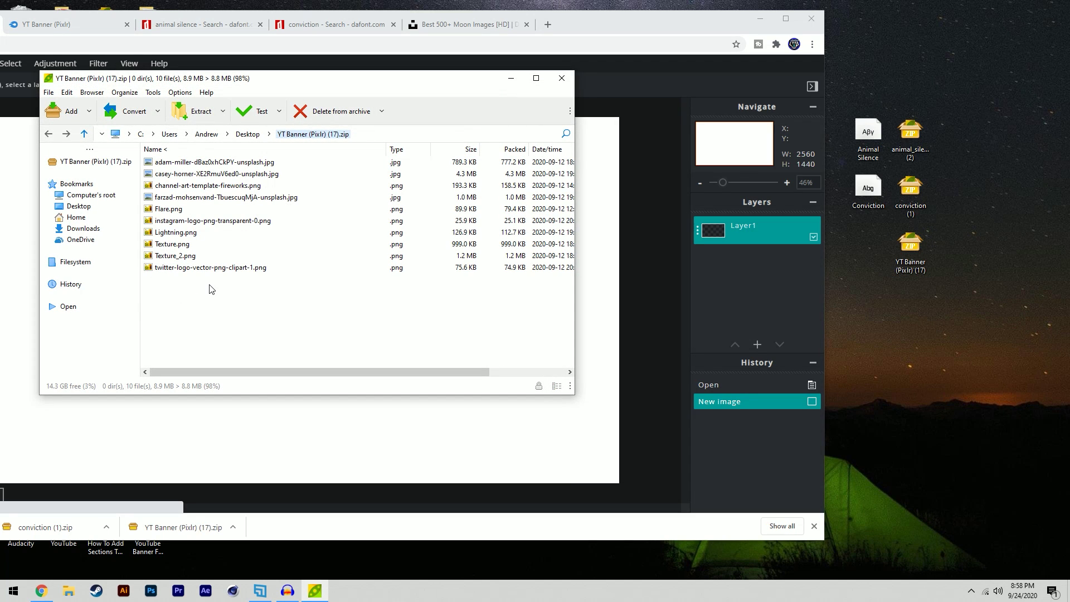
drag(195, 310, 986, 157)
click(561, 78)
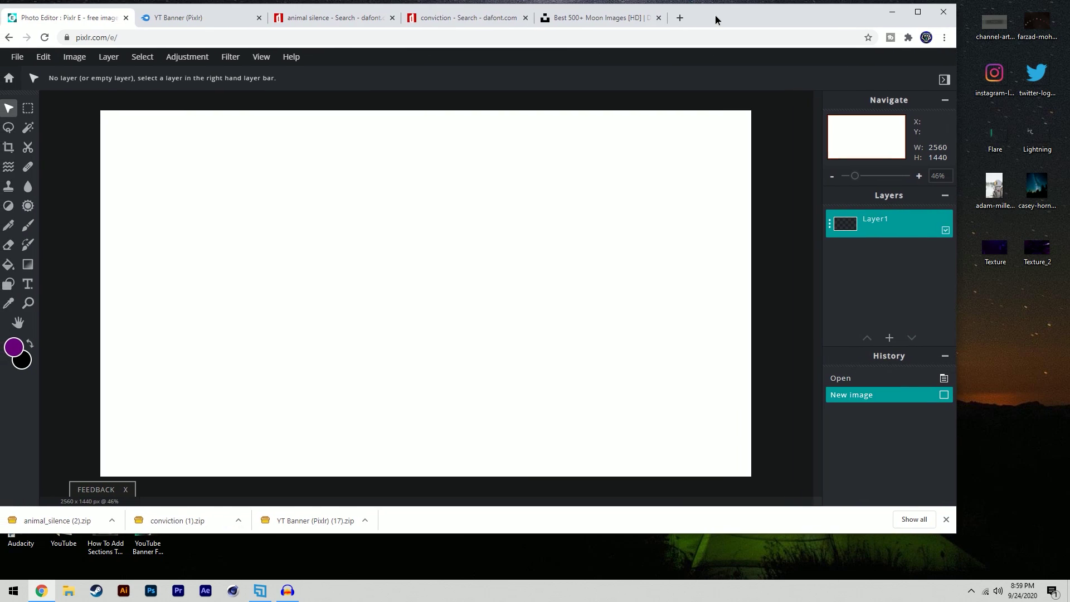
- Add the channel-art template image as a layer in the current document and align it to the canvas at Left 0, Top 0
drag(715, 14, 719, 14)
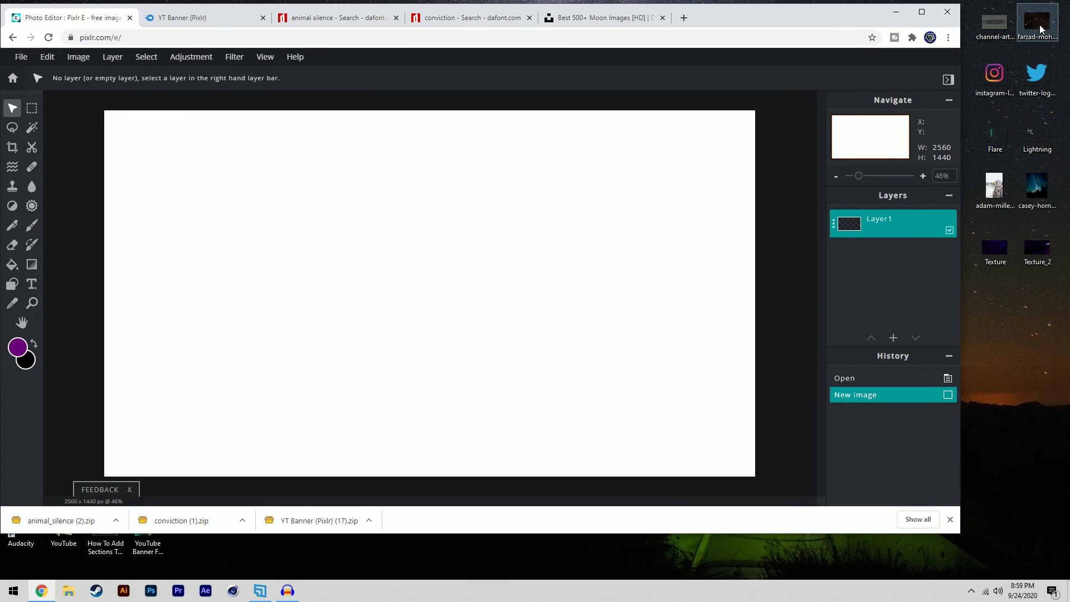
click(994, 25)
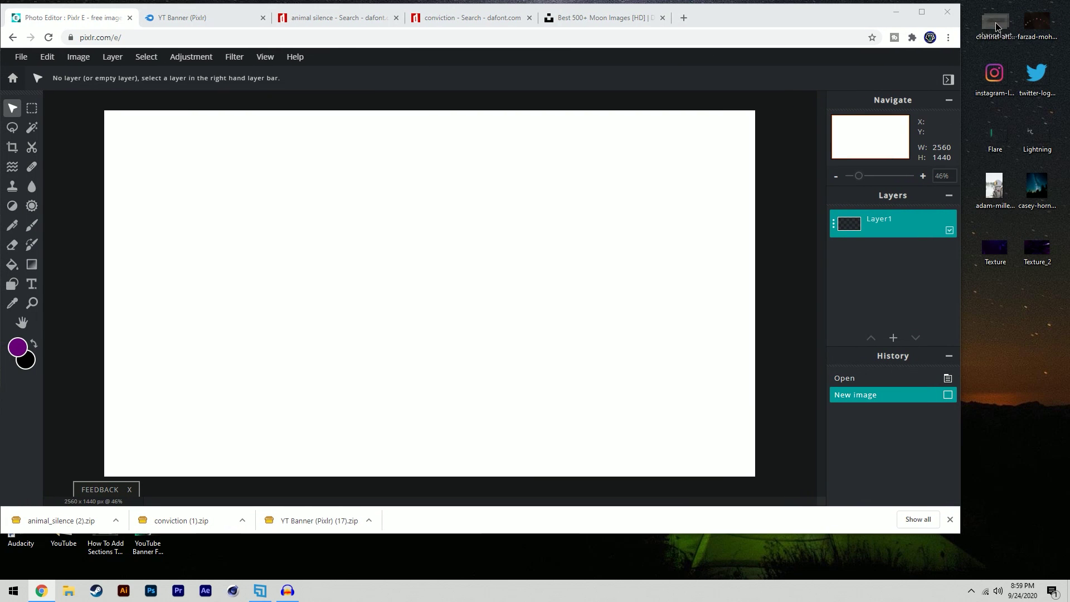
drag(997, 26, 546, 304)
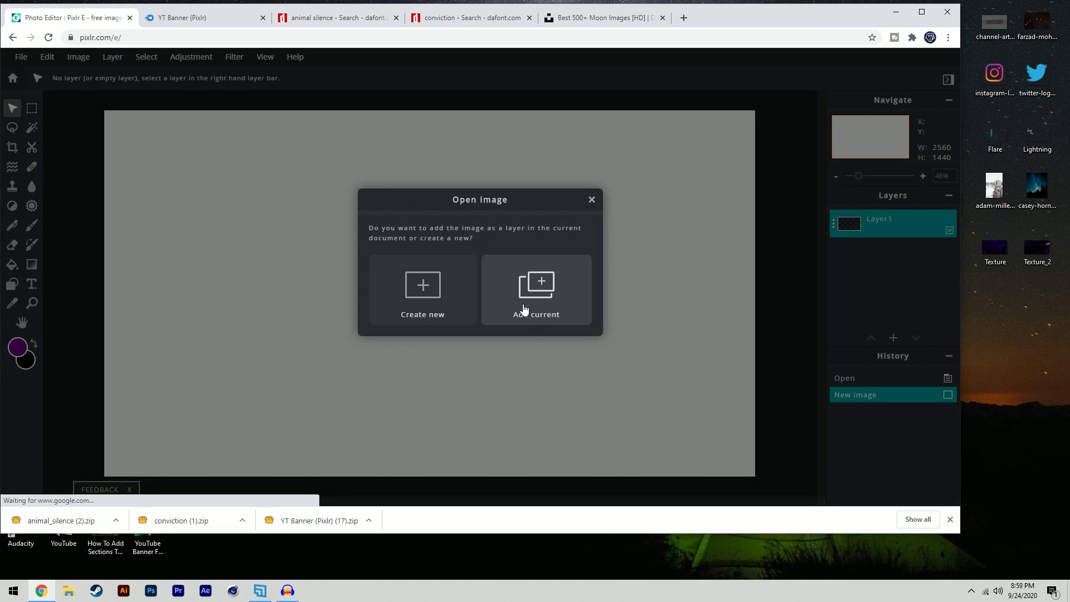
click(542, 291)
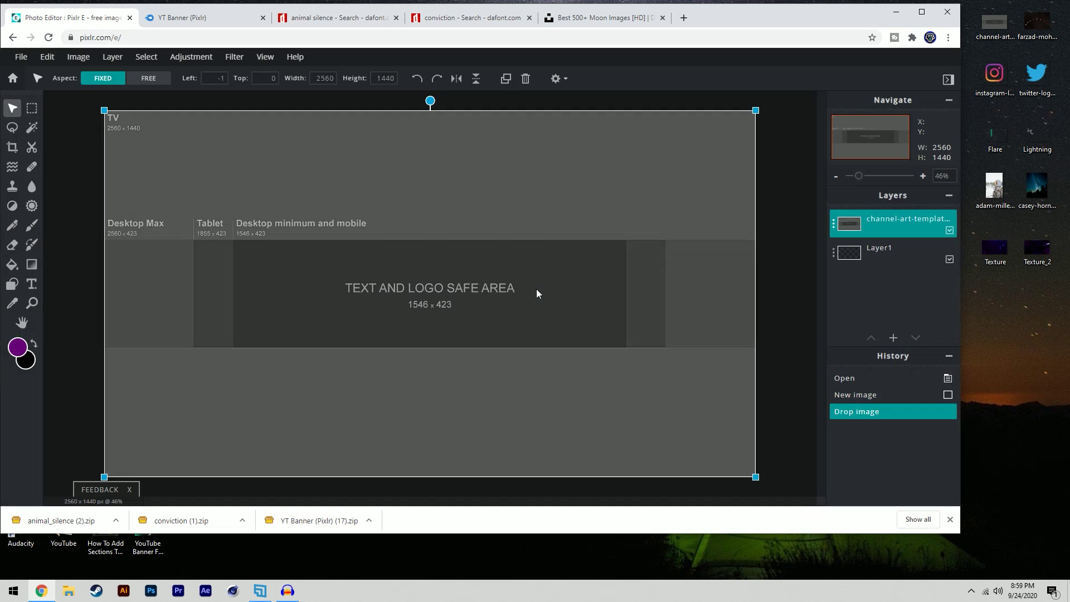
scroll(392, 272, down, 5)
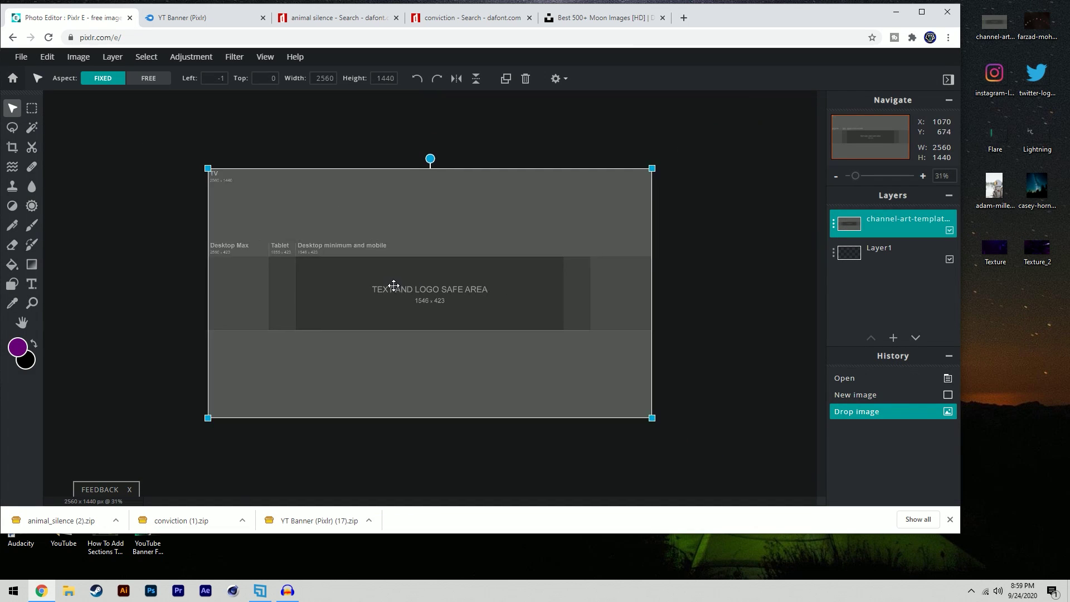
mouse_move(361, 290)
mouse_down()
mouse_move(450, 235)
mouse_move(356, 289)
mouse_move(362, 246)
mouse_move(435, 248)
mouse_move(402, 272)
mouse_move(397, 289)
mouse_move(361, 289)
mouse_up()
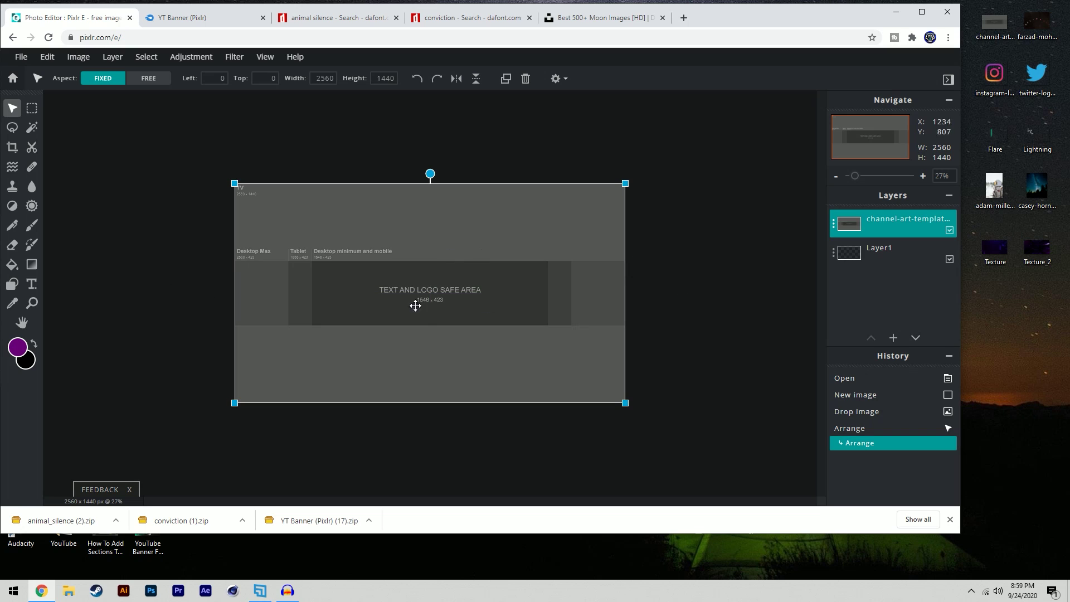
click(680, 295)
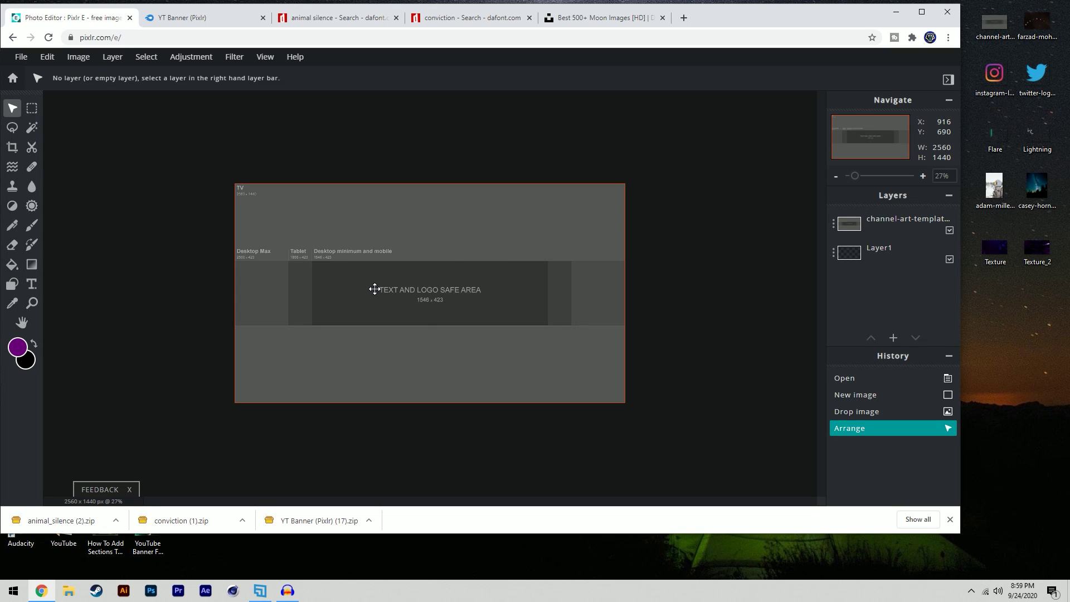
- Add the moon-phases photo from the desktop as a layer in the current document and scale it proportionally to 1582 x 1055
scroll(360, 308, up, 3)
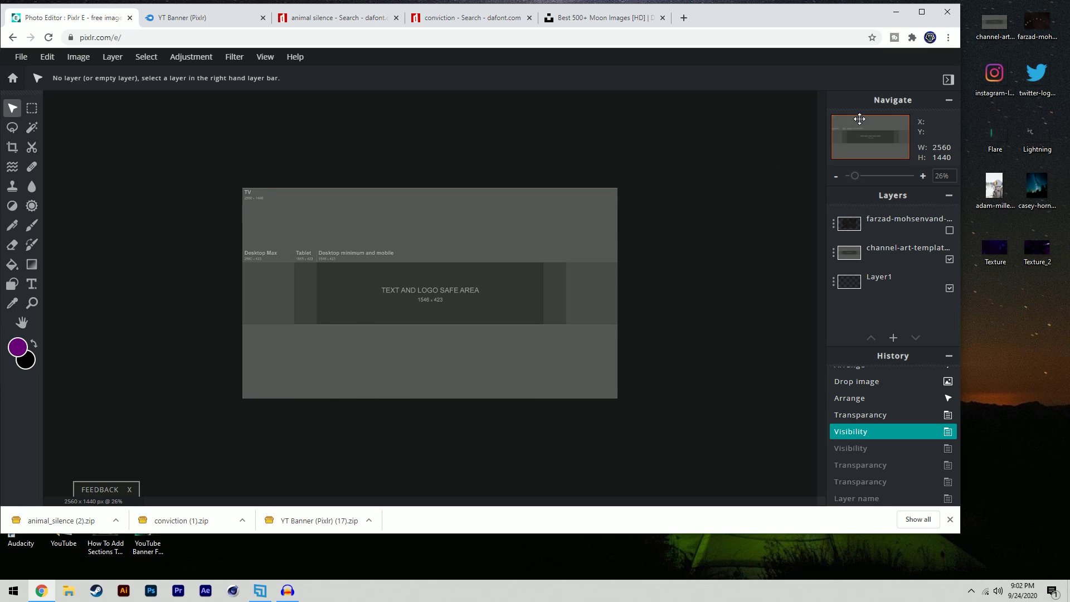
click(1043, 24)
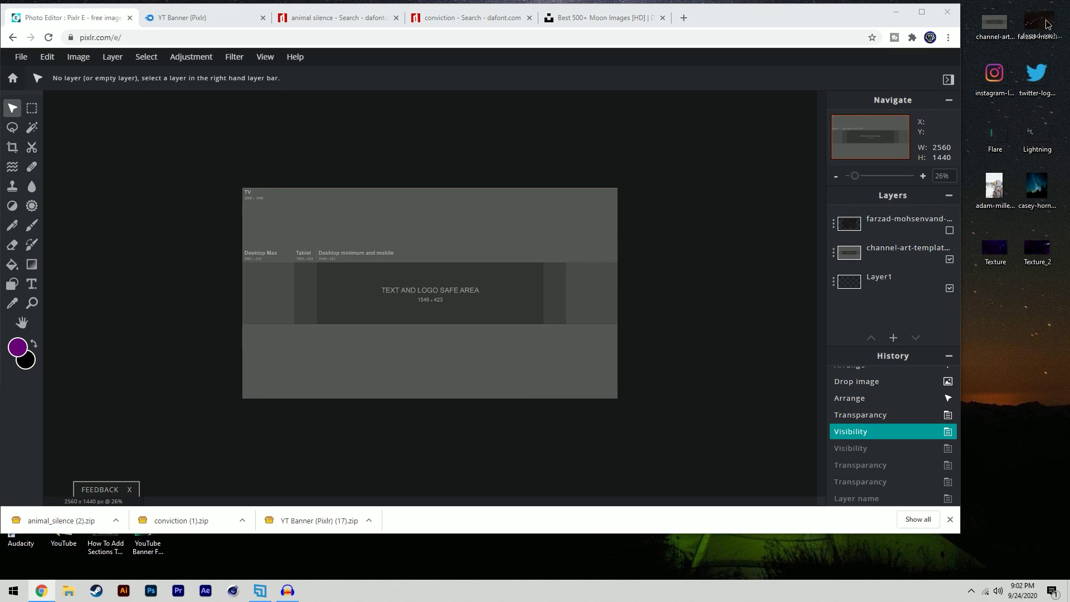
drag(1046, 24, 409, 301)
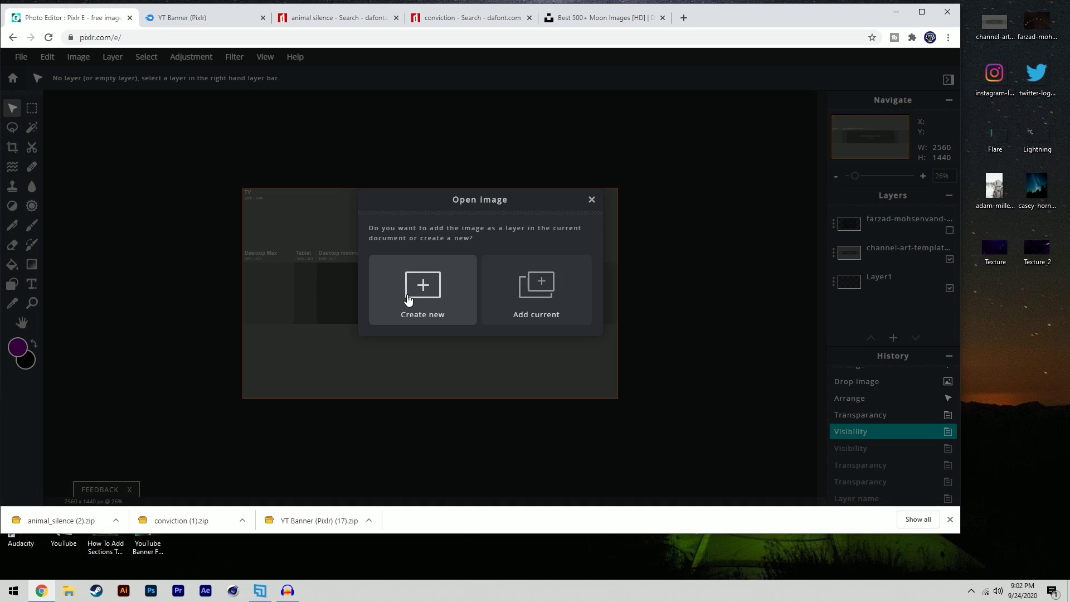
click(506, 300)
drag(648, 148, 487, 258)
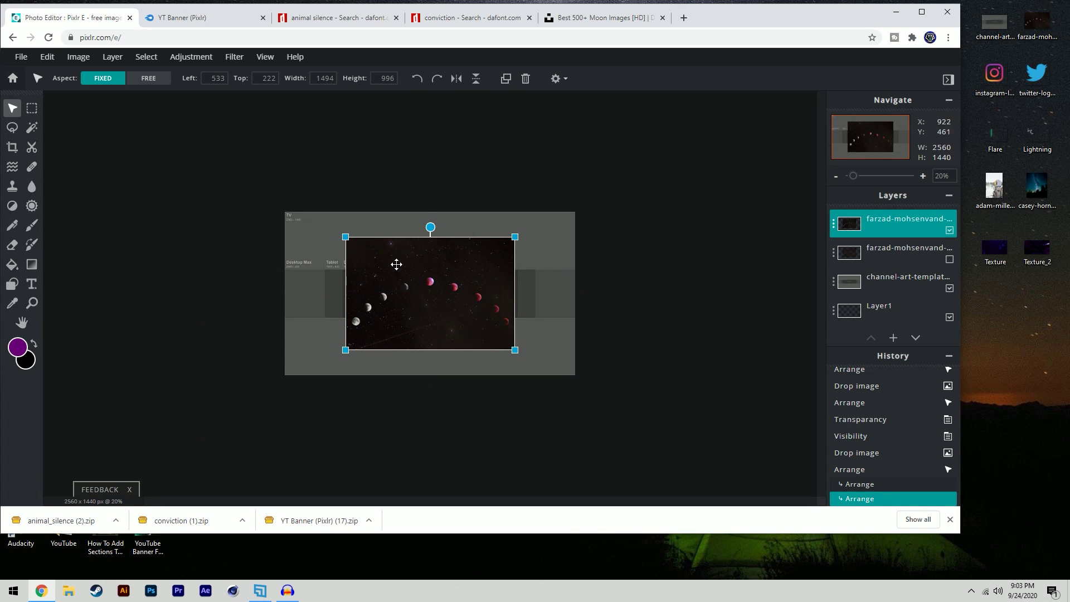
mouse_move(516, 237)
mouse_down()
mouse_move(534, 226)
mouse_move(525, 230)
mouse_up()
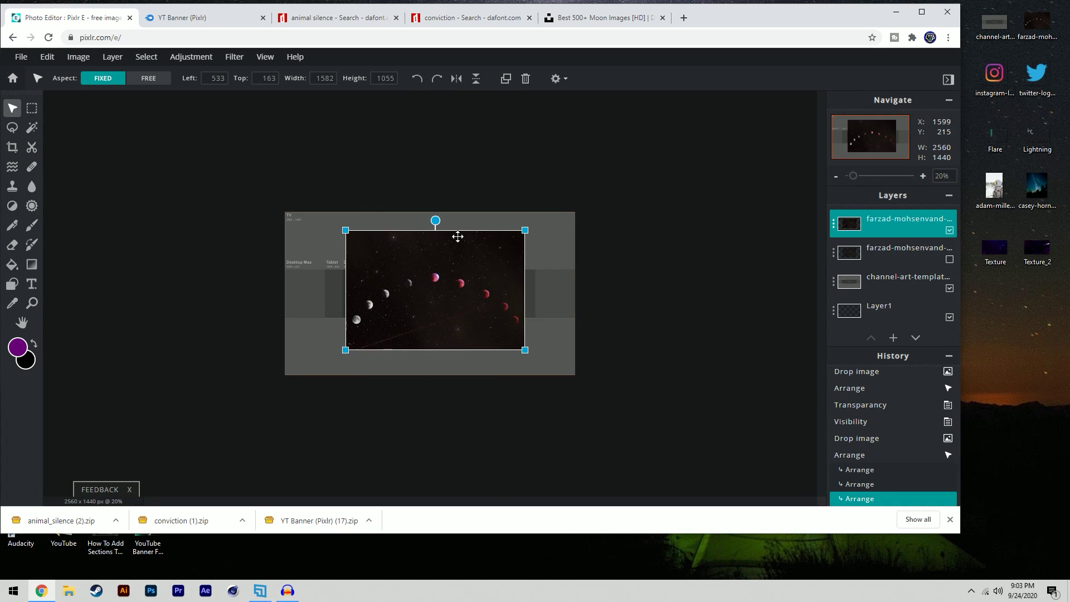
- Try resizing the moon-phases photo with free aspect, undo the resize and return the aspect to fixed
click(148, 78)
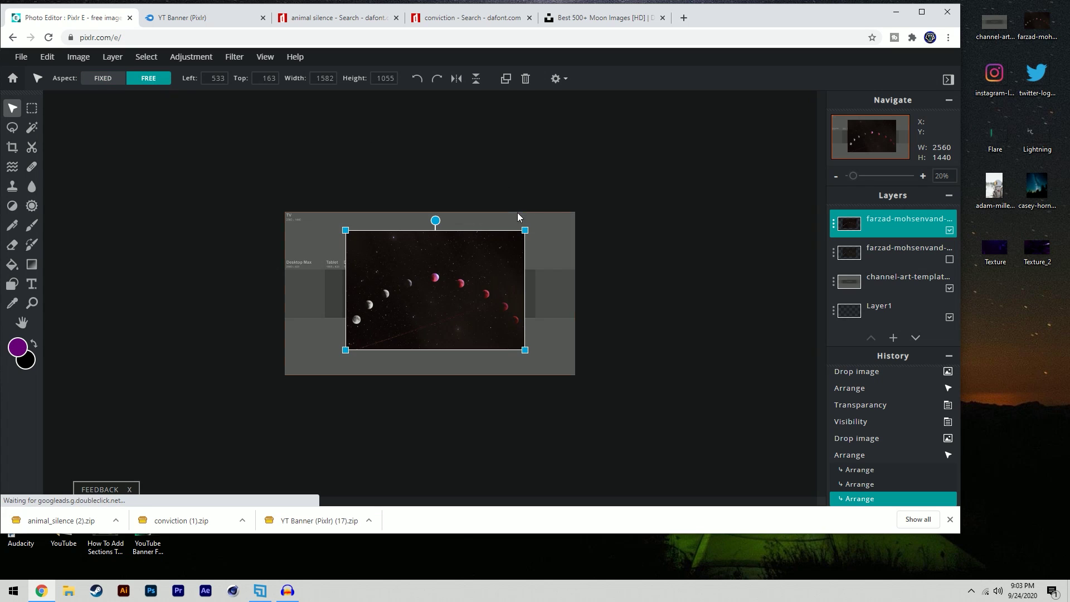
mouse_move(524, 230)
mouse_down()
mouse_move(498, 201)
mouse_move(495, 239)
mouse_move(524, 229)
mouse_move(513, 231)
mouse_up()
key(ctrl+z)
click(102, 78)
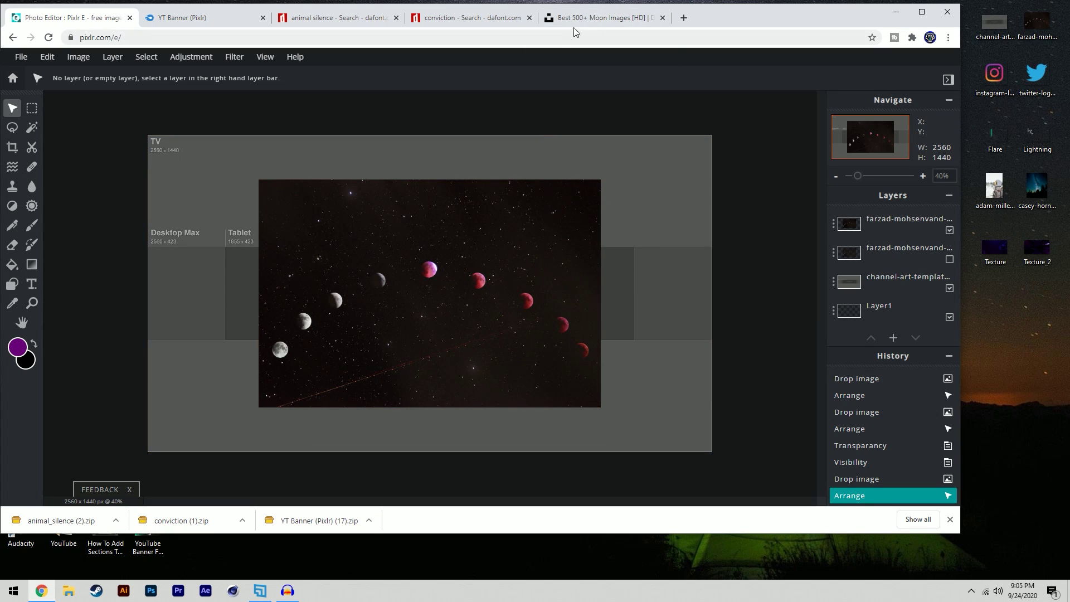
- Browse the moon photos on Unsplash and view the download options of the full moon behind a tree silhouette
click(584, 18)
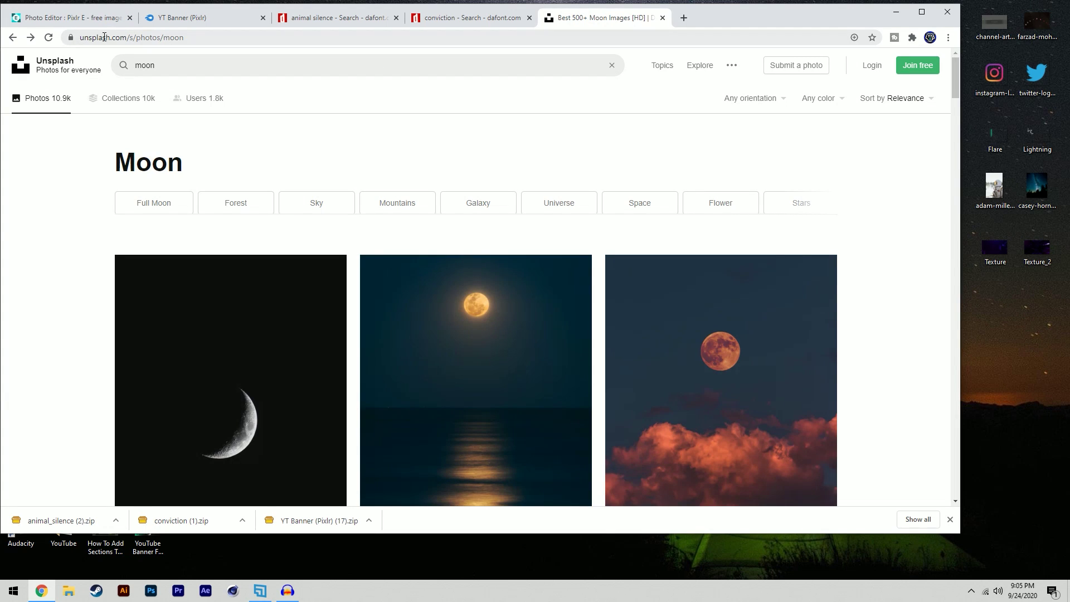
scroll(351, 248, down, 15)
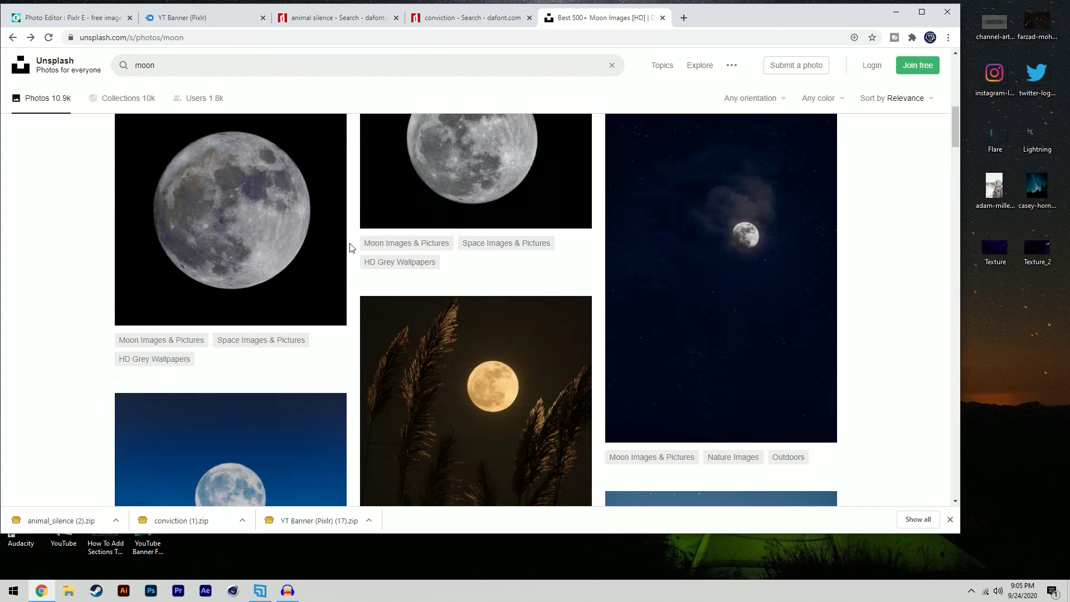
scroll(351, 248, down, 4)
scroll(351, 248, down, 3)
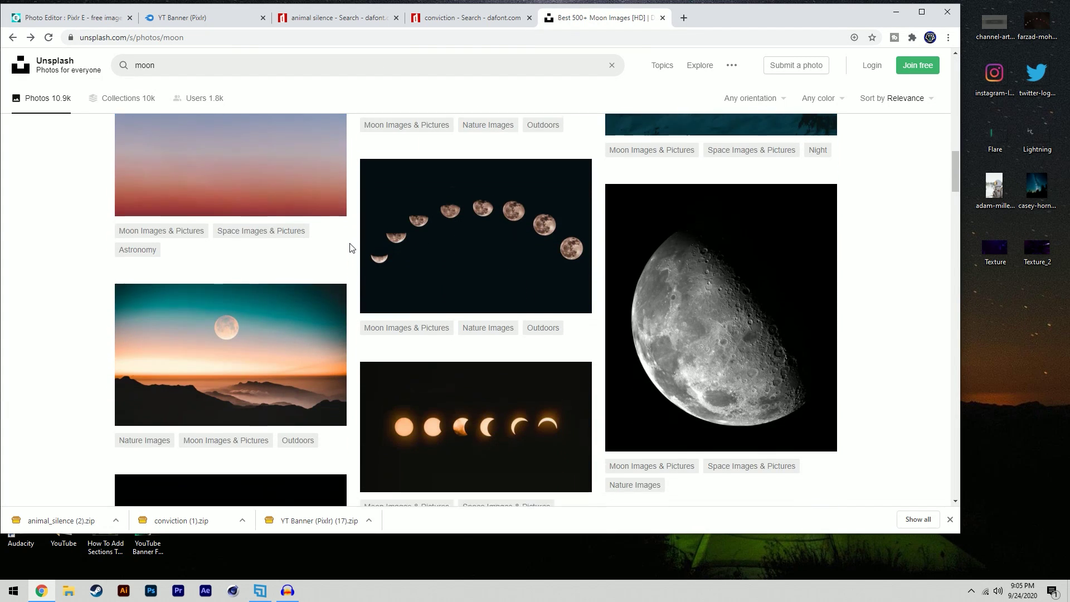
scroll(351, 248, down, 7)
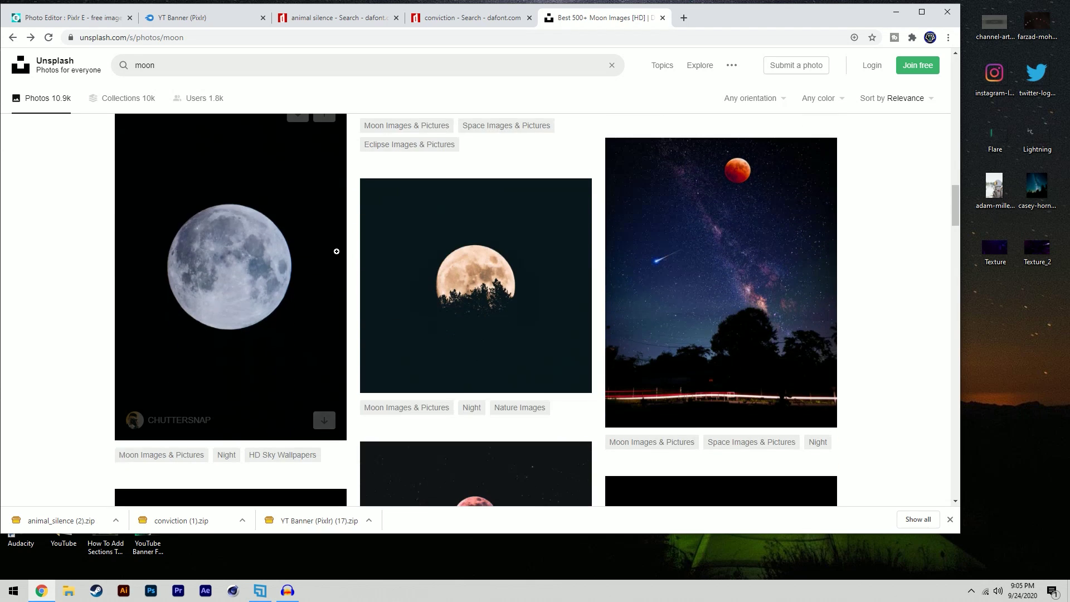
click(478, 210)
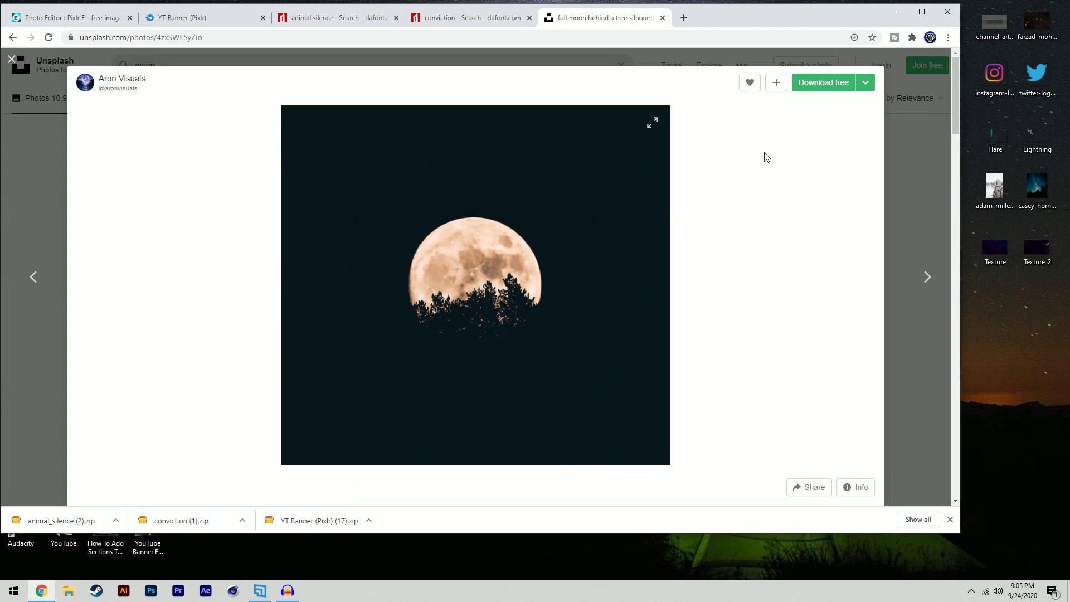
click(866, 88)
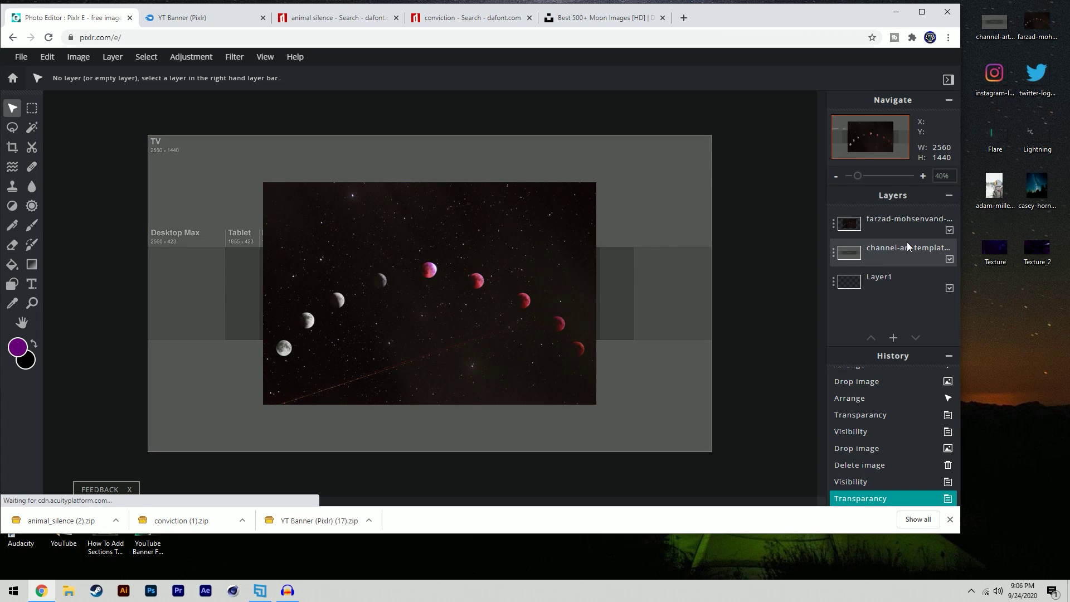
- Set the moon-phases photo layer's transparency to 65 and rename the layer "space"
click(834, 227)
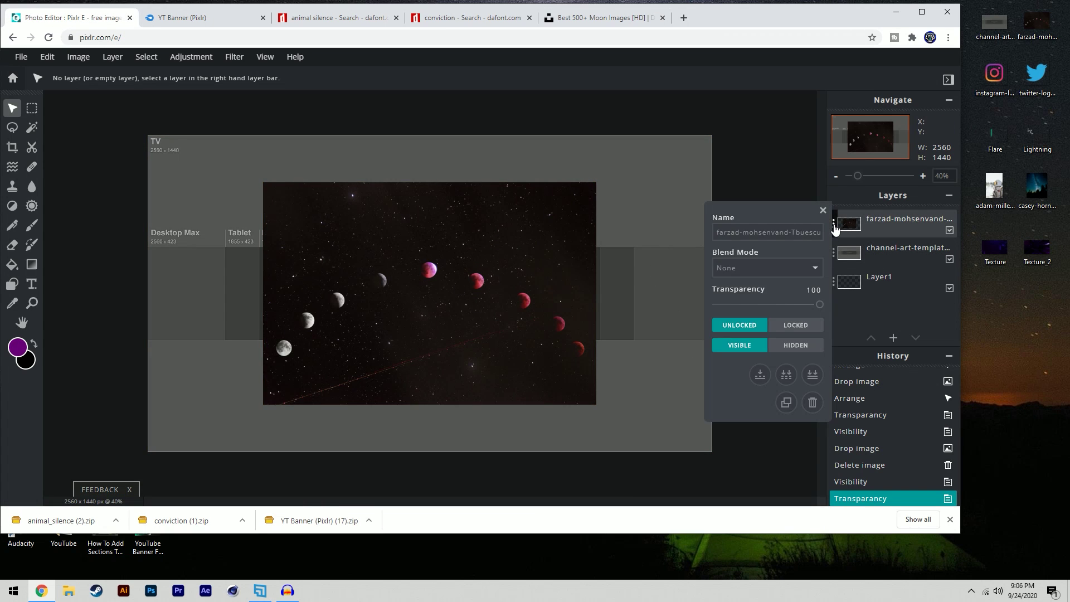
drag(795, 308, 784, 309)
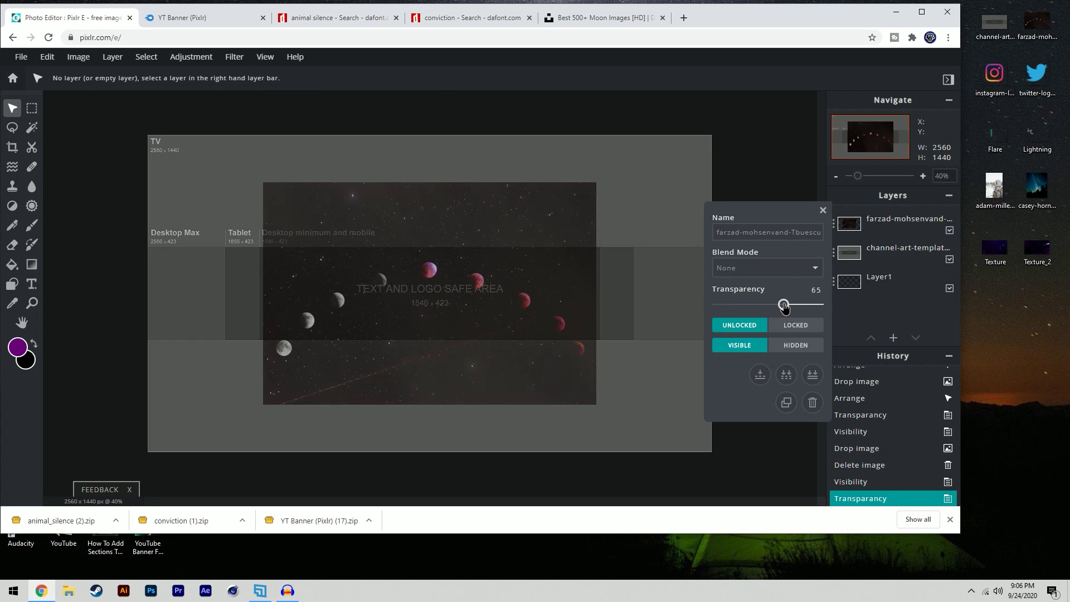
click(724, 235)
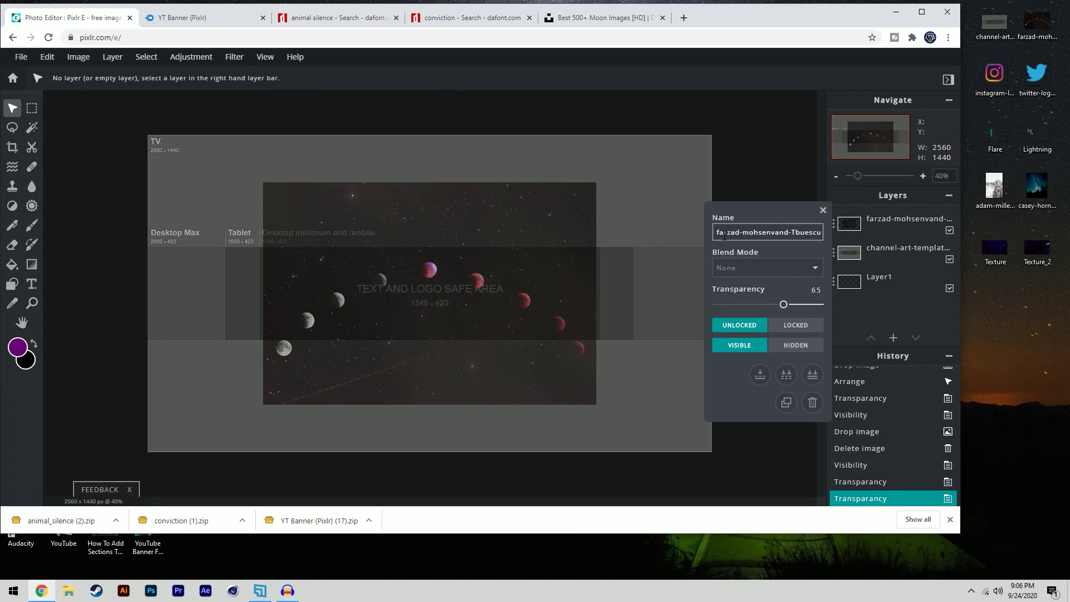
drag(718, 234, 776, 232)
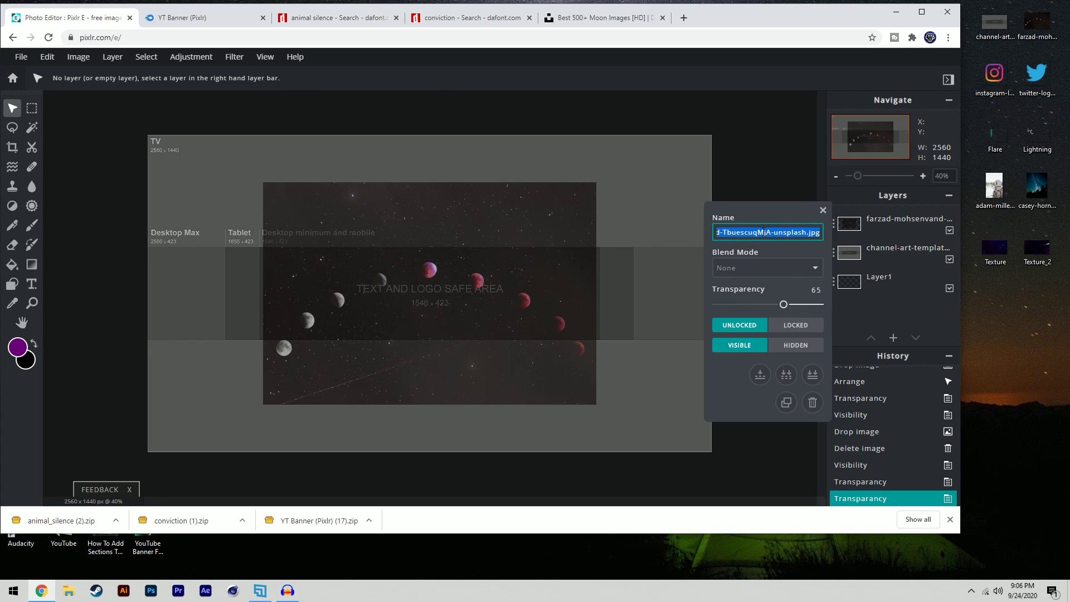
text(space)
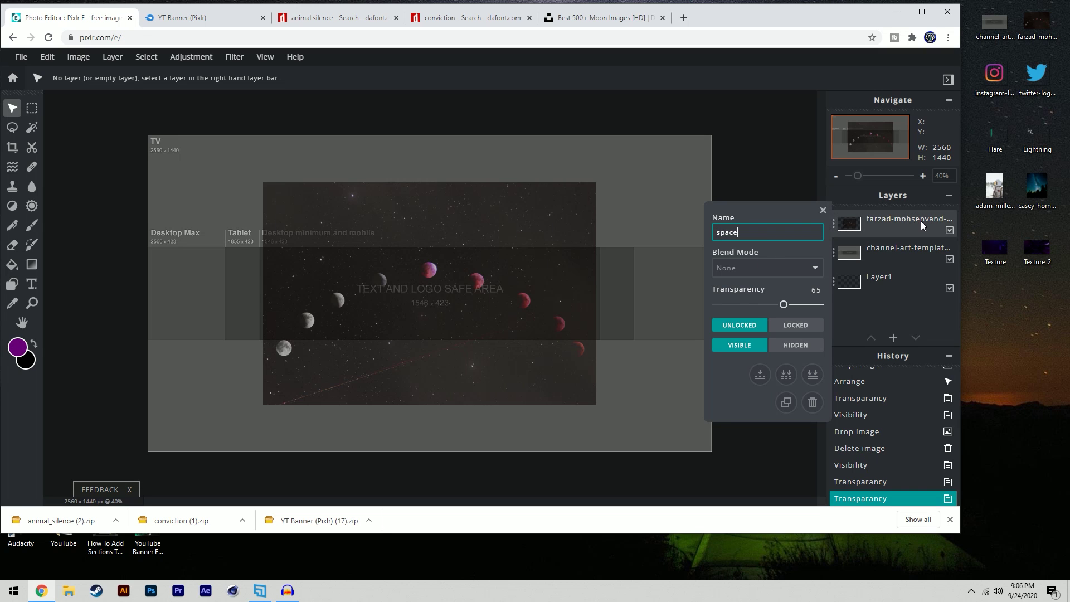
click(822, 210)
- Add a text layer reading "TH3Hav0c" in the template's text and logo safe area
scroll(394, 330, up, 5)
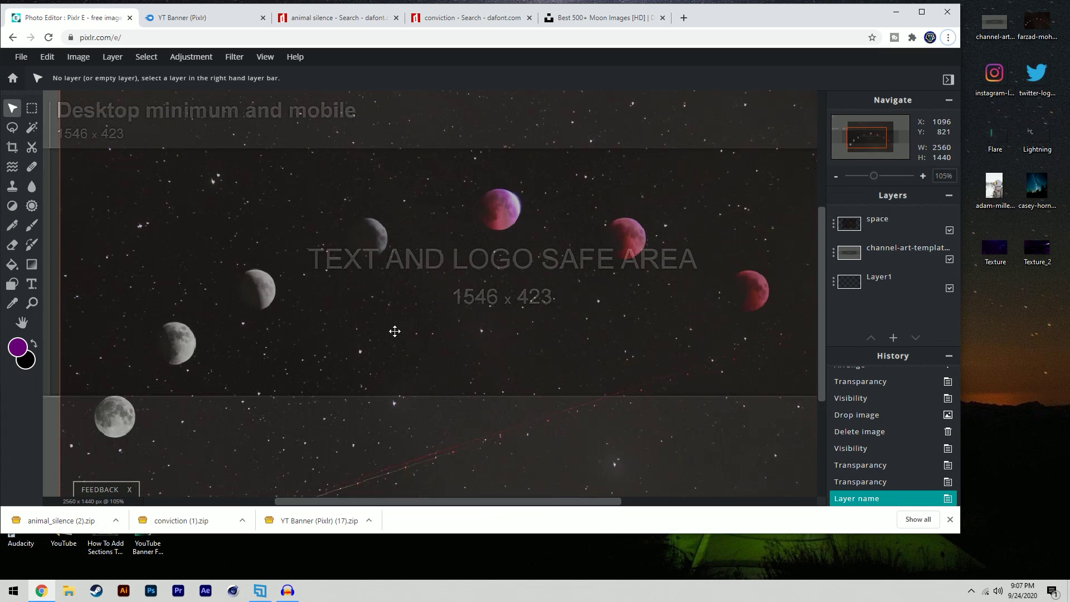
click(31, 285)
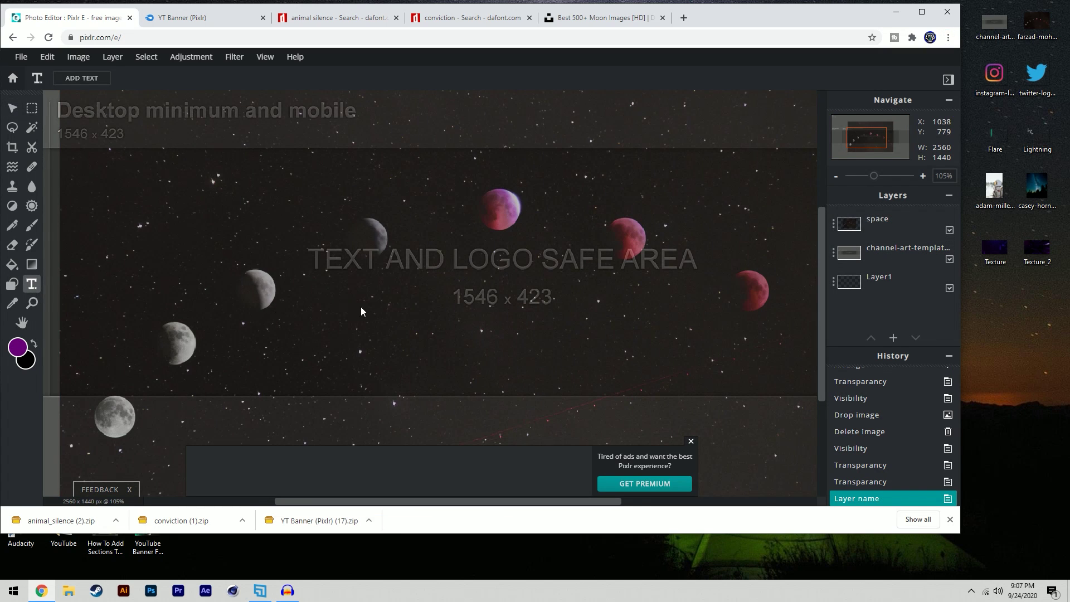
click(360, 307)
click(564, 311)
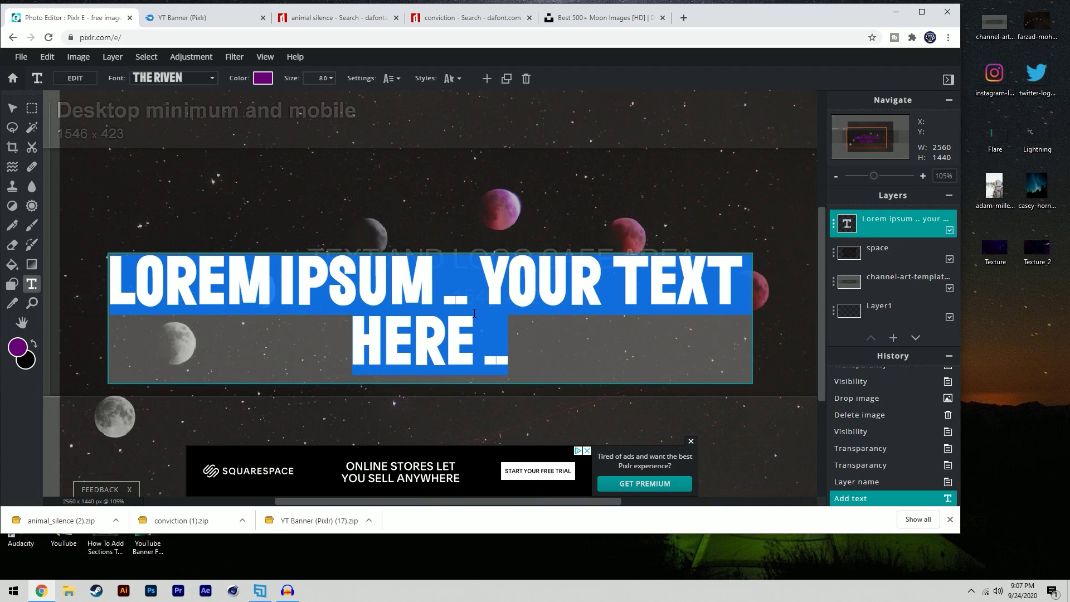
click(377, 312)
drag(508, 345, 99, 272)
text(TH3Hav0c)
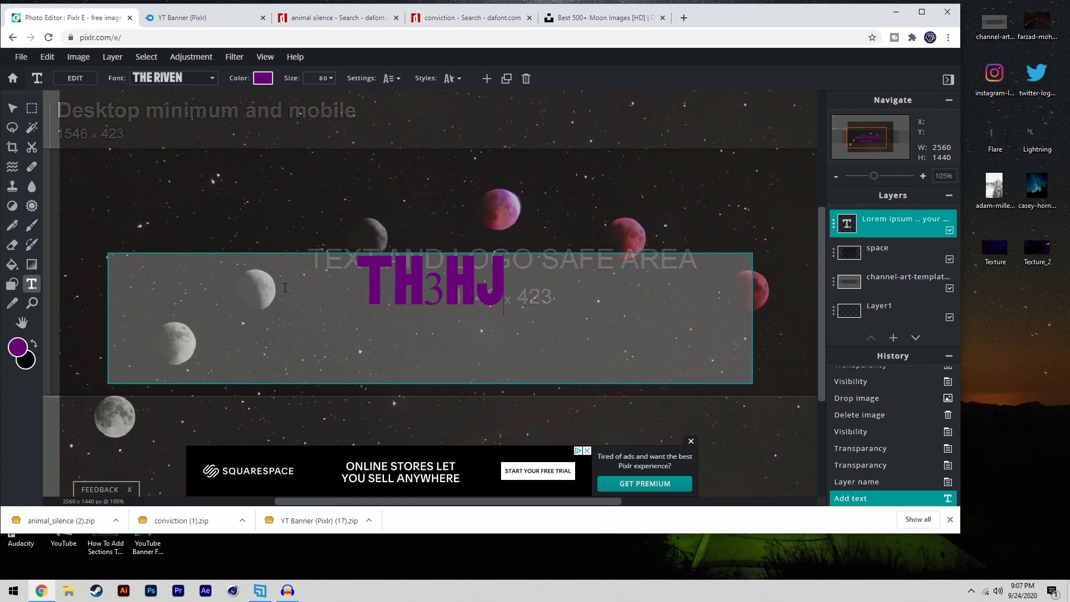
key(Escape)
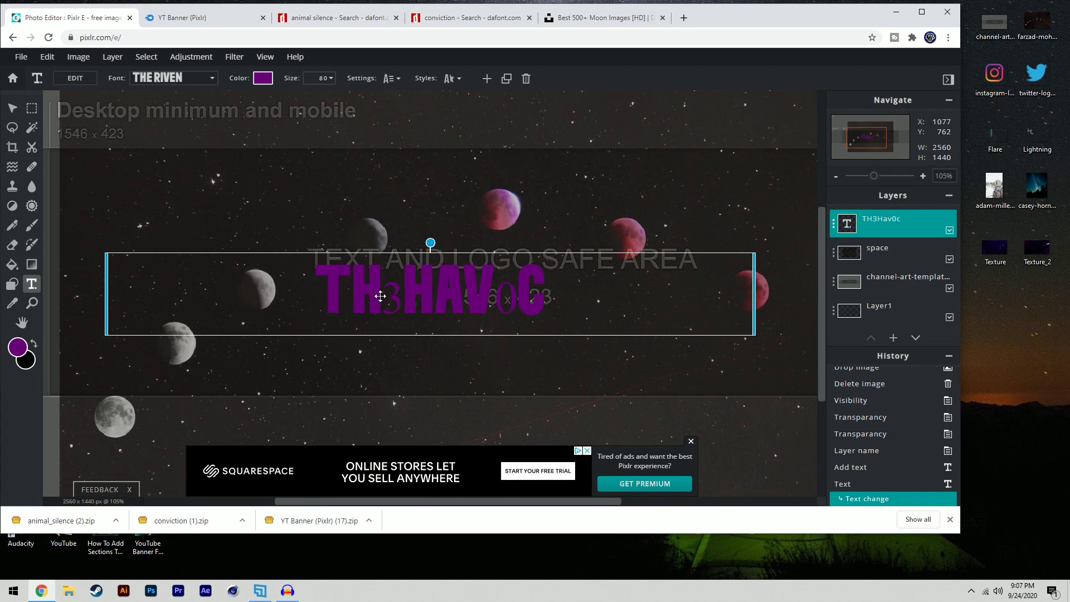
- Set the TH3Hav0c text's font to Animal Silence and its color to white (#FFFFFF)
click(211, 79)
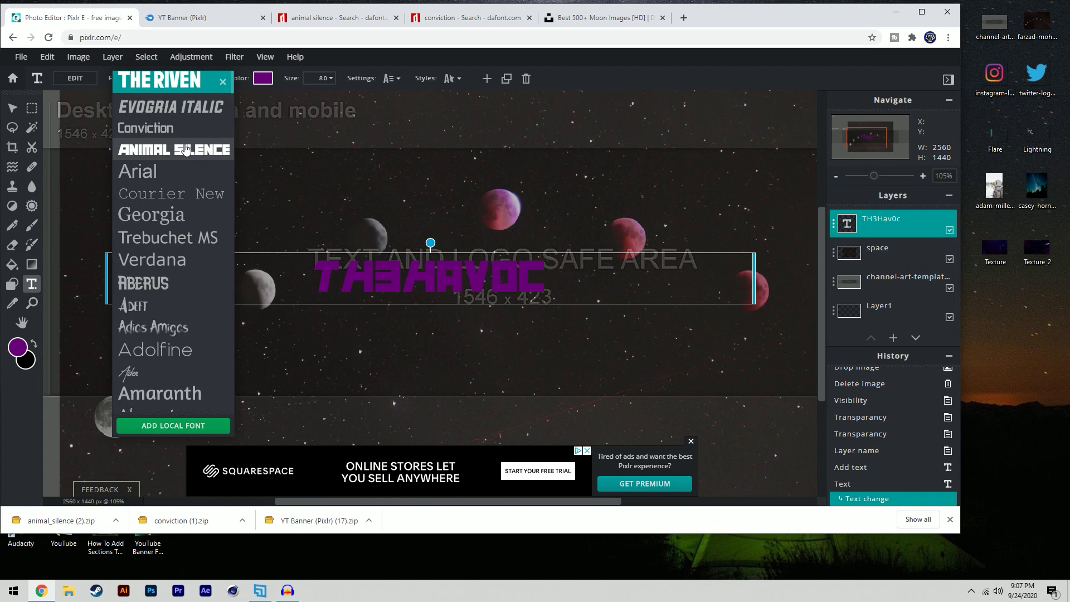
click(186, 149)
click(262, 78)
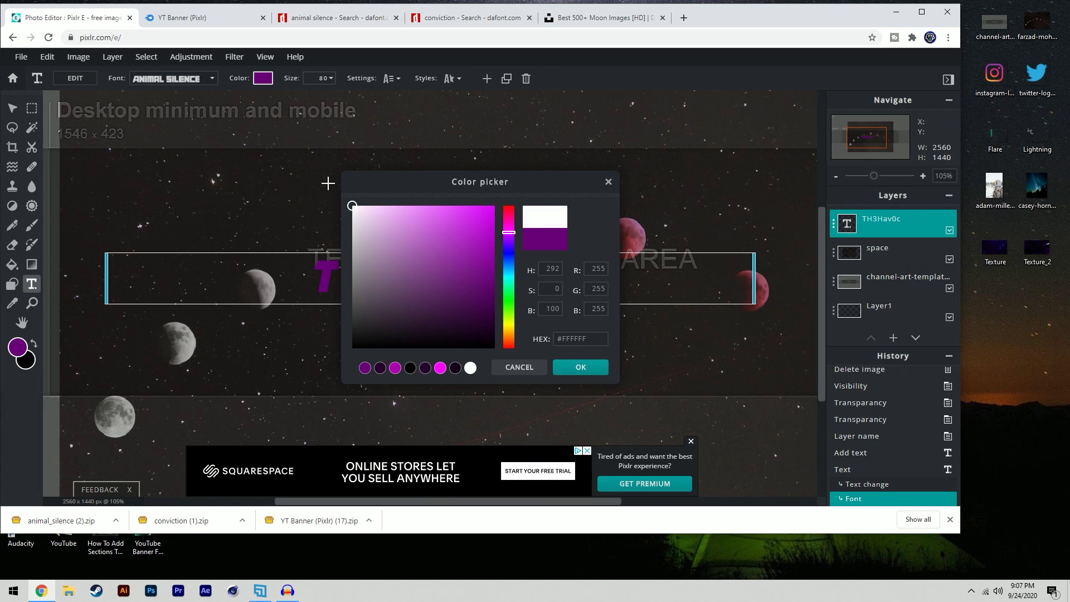
click(583, 370)
- Set the TH3Hav0c text's size to 180
click(323, 79)
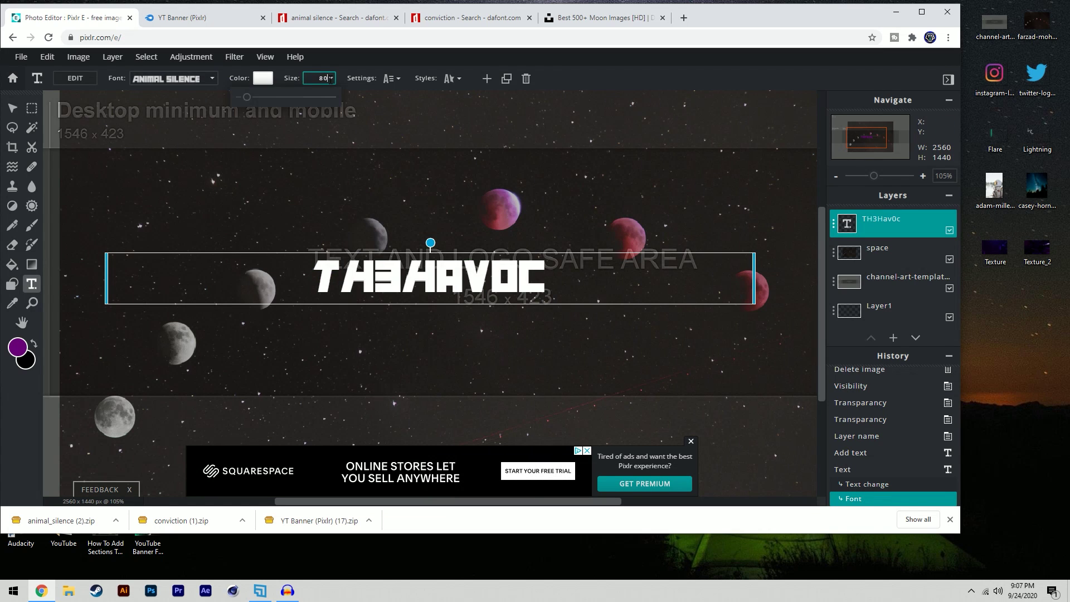
key(Home)
text(1)
key(Return)
scroll(664, 271, down, 1)
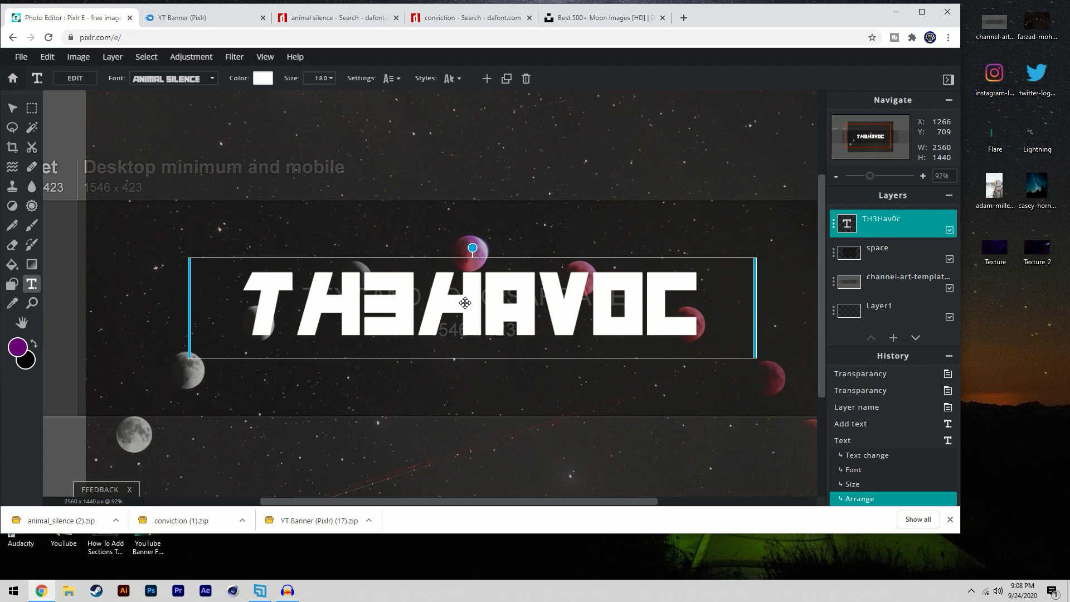
- Rasterize the TH3Hav0c text layer and select the pixels of its lettering
click(145, 57)
mouse_move(117, 61)
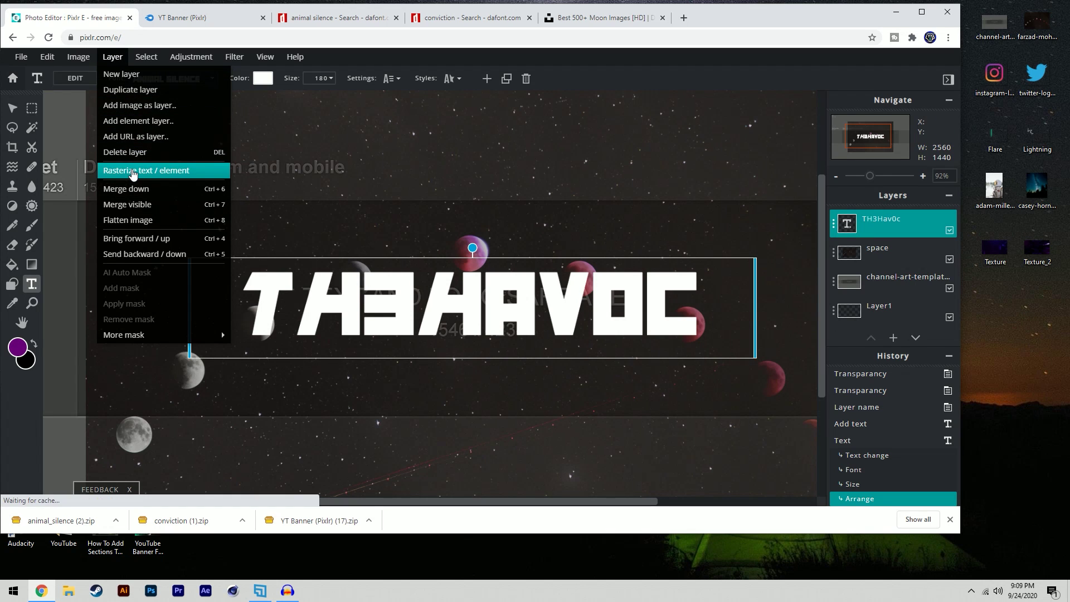
click(133, 171)
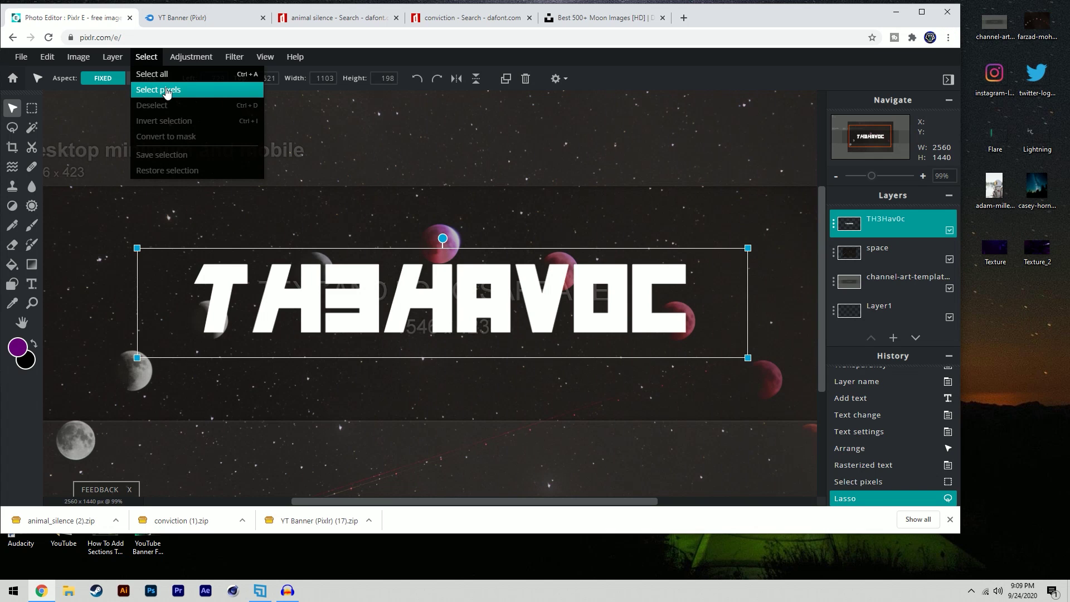
click(167, 89)
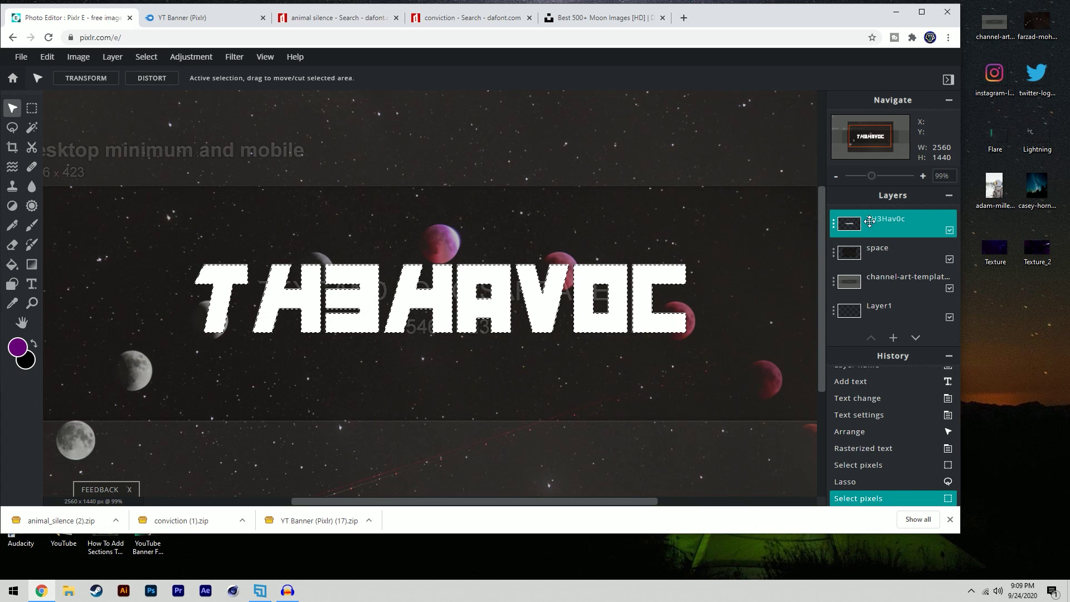
- Set up the Gradient tool with the start stop's color changed to purple #88009D
click(30, 267)
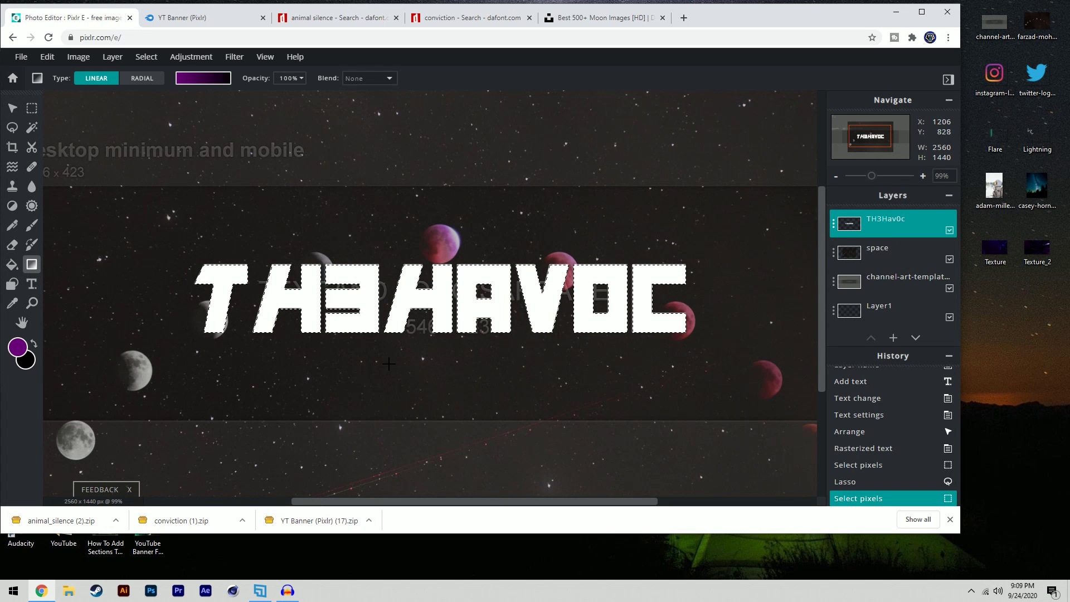
click(203, 81)
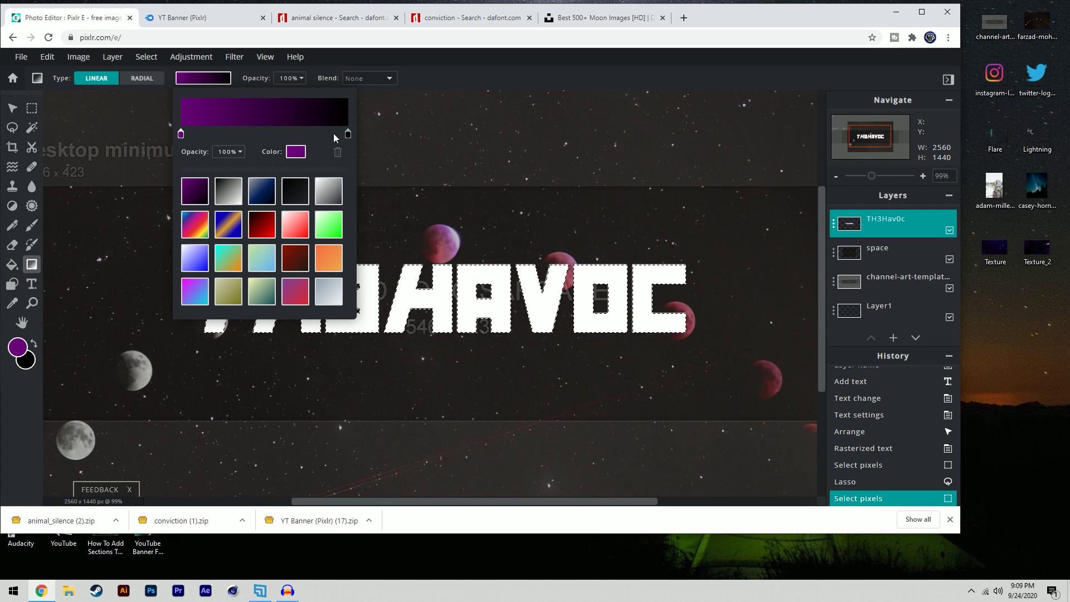
click(349, 137)
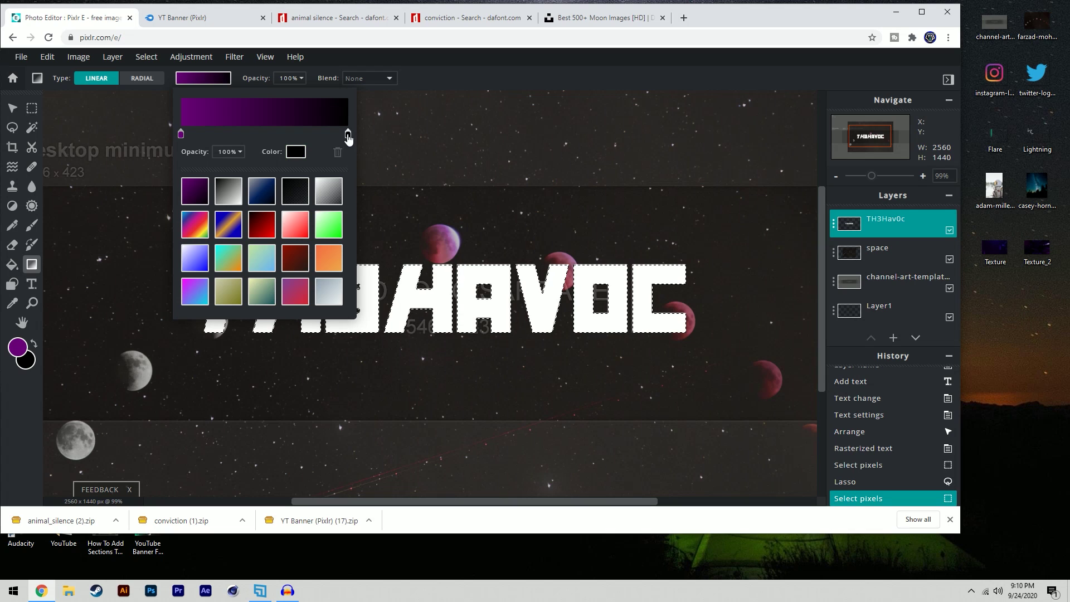
click(181, 135)
click(295, 153)
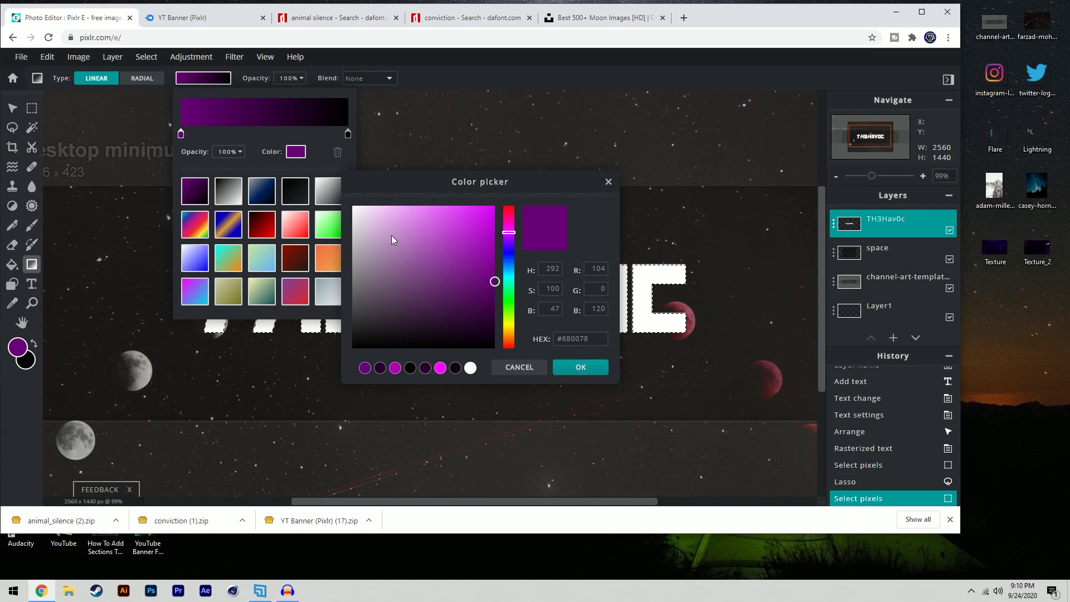
drag(496, 270, 496, 260)
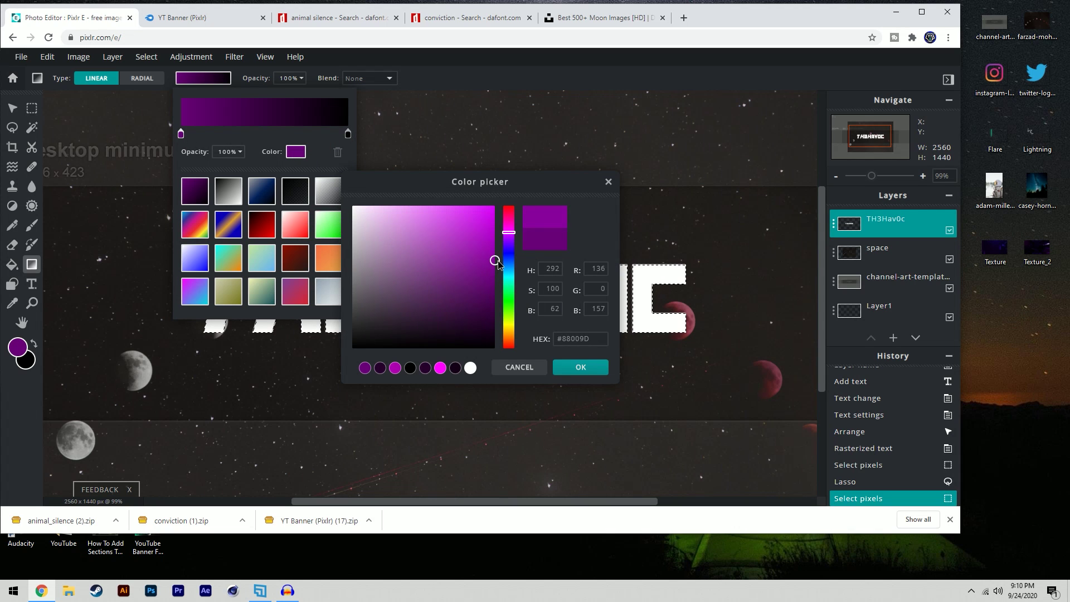
click(580, 368)
- Set the gradient's end stop to the very dark purple #0F0011
click(347, 134)
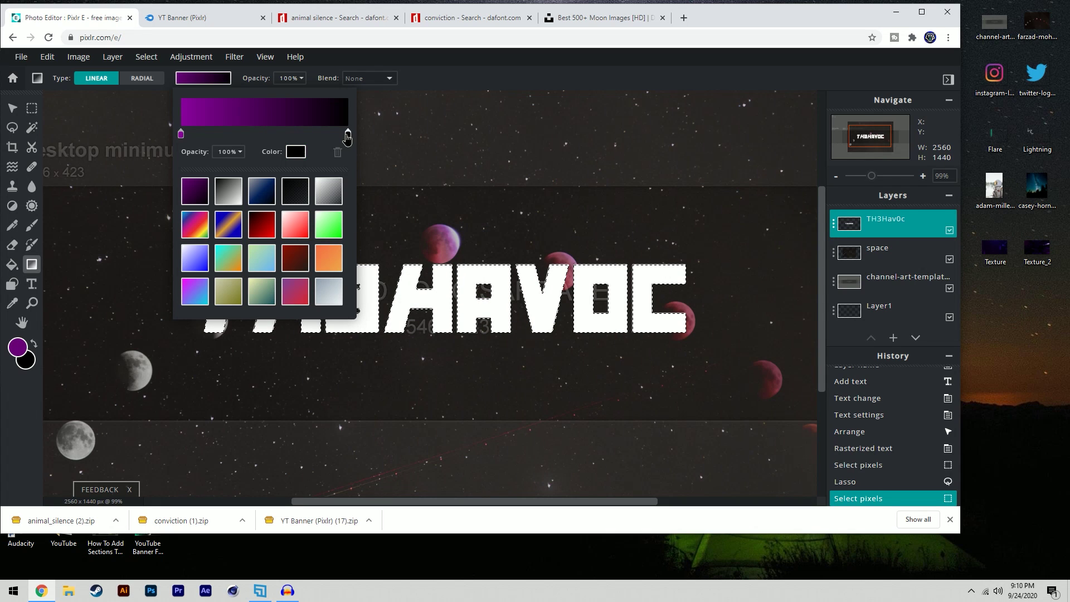
click(297, 153)
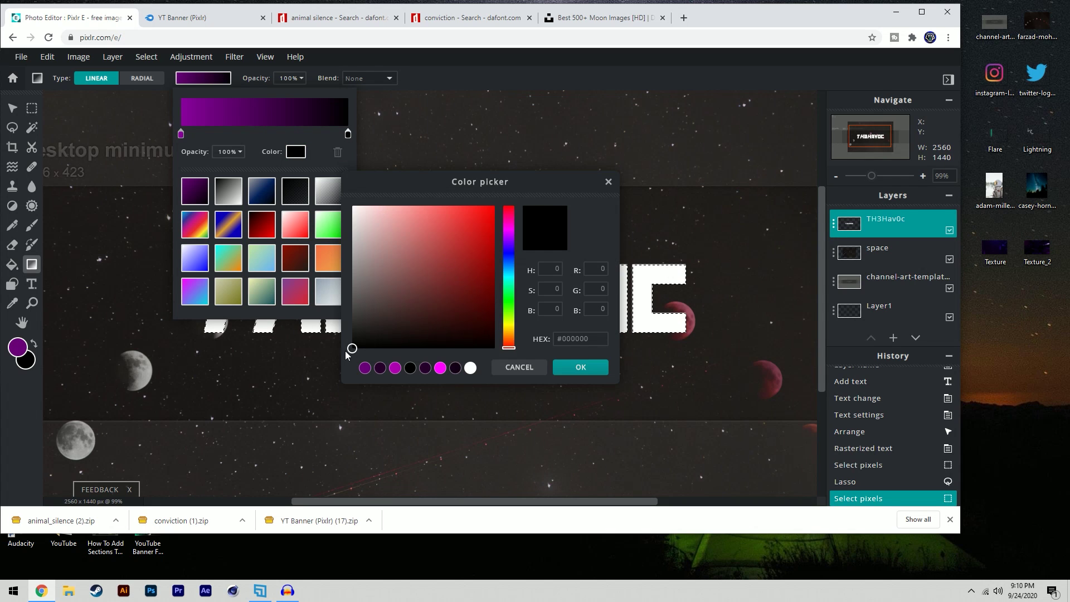
click(455, 369)
drag(494, 338, 495, 341)
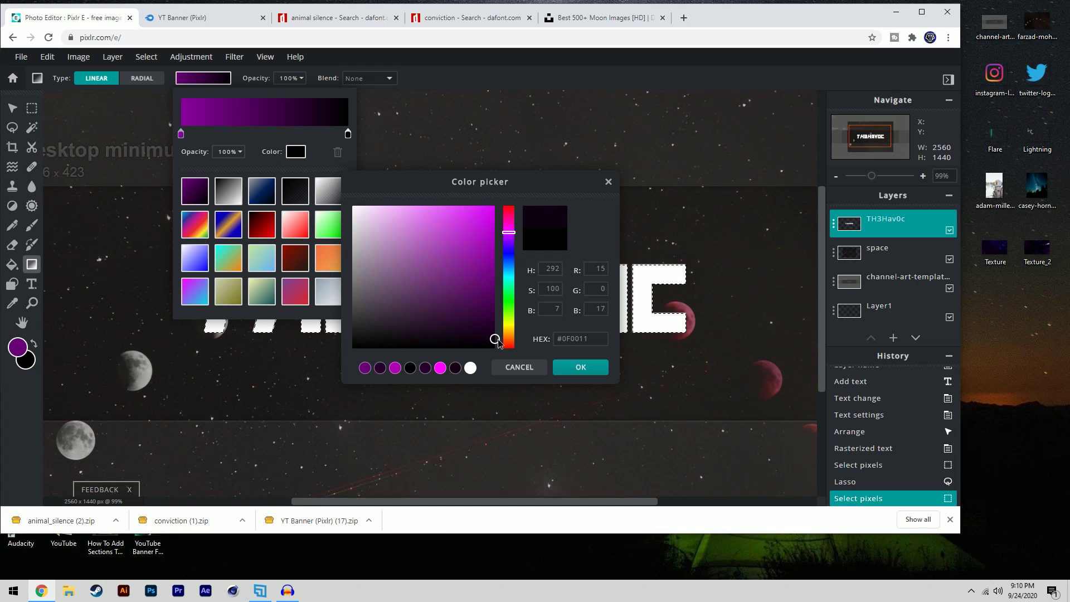
click(580, 367)
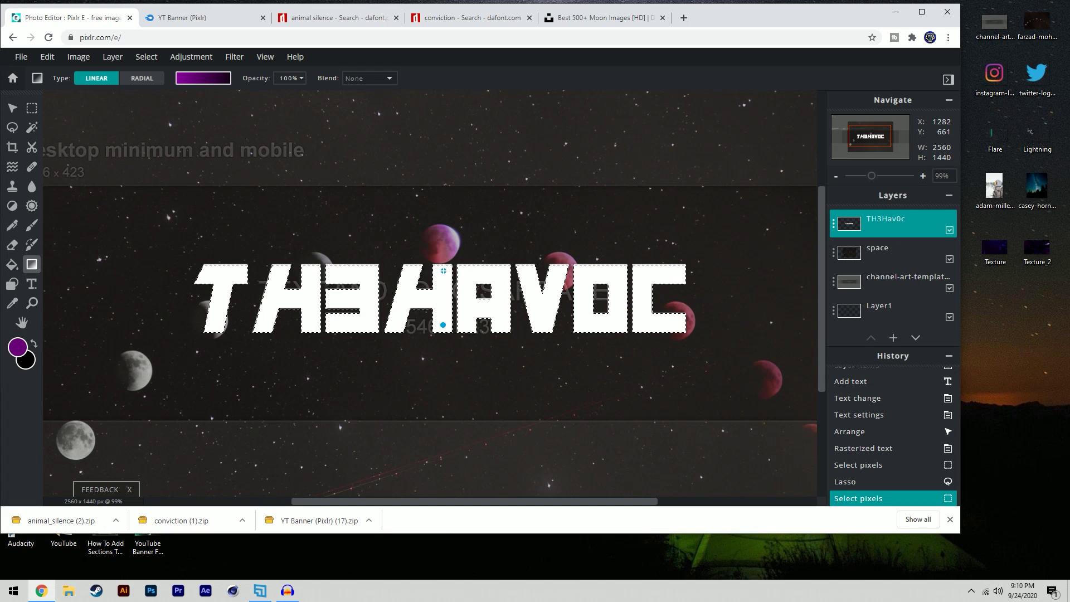
- Fill the selected TH3Hav0c lettering with the linear gradient running from its upper to its lower edge, and clear the selection
mouse_move(443, 324)
mouse_down()
mouse_move(444, 270)
mouse_move(443, 324)
mouse_up()
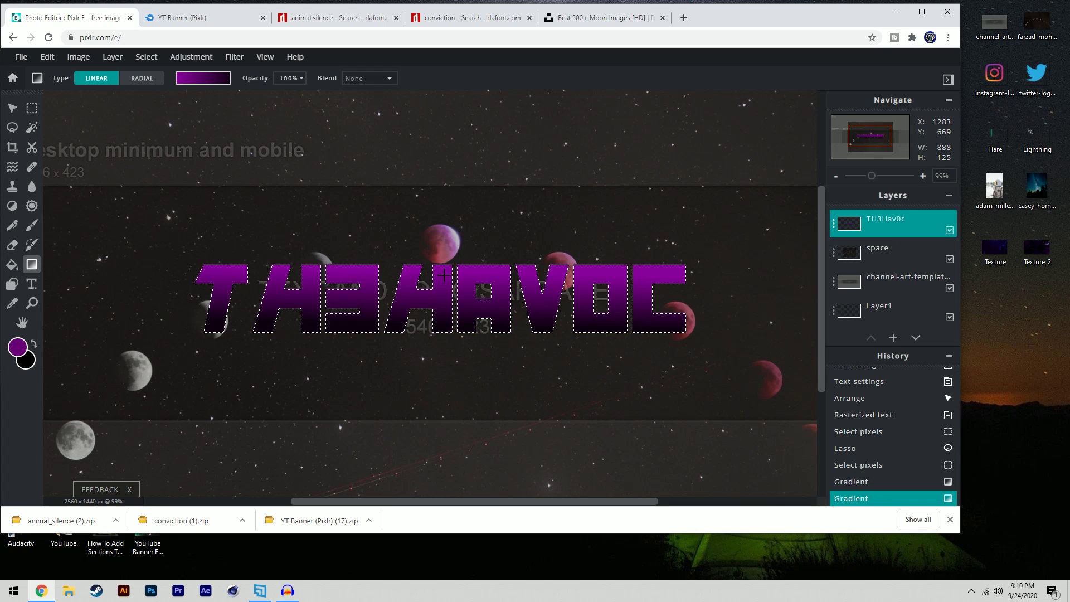
scroll(81, 159, down, 3)
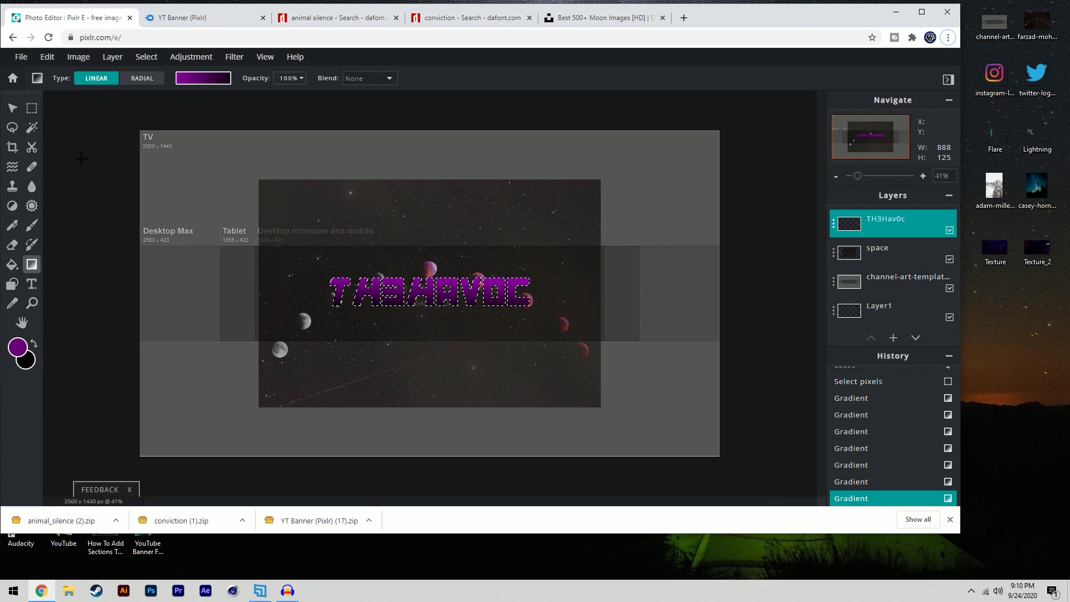
click(11, 127)
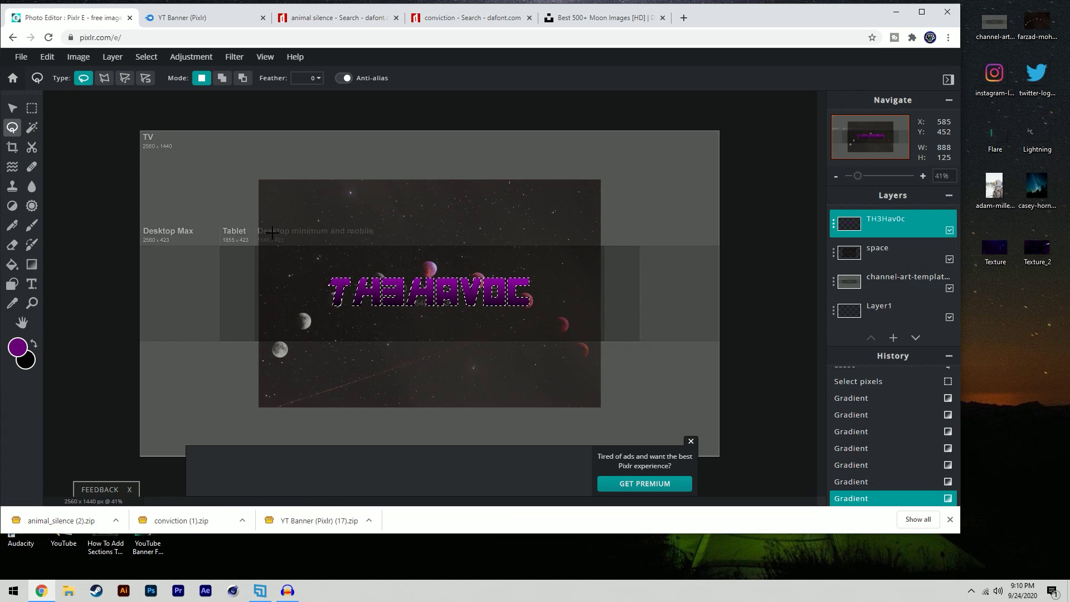
key(v)
scroll(375, 277, up, 3)
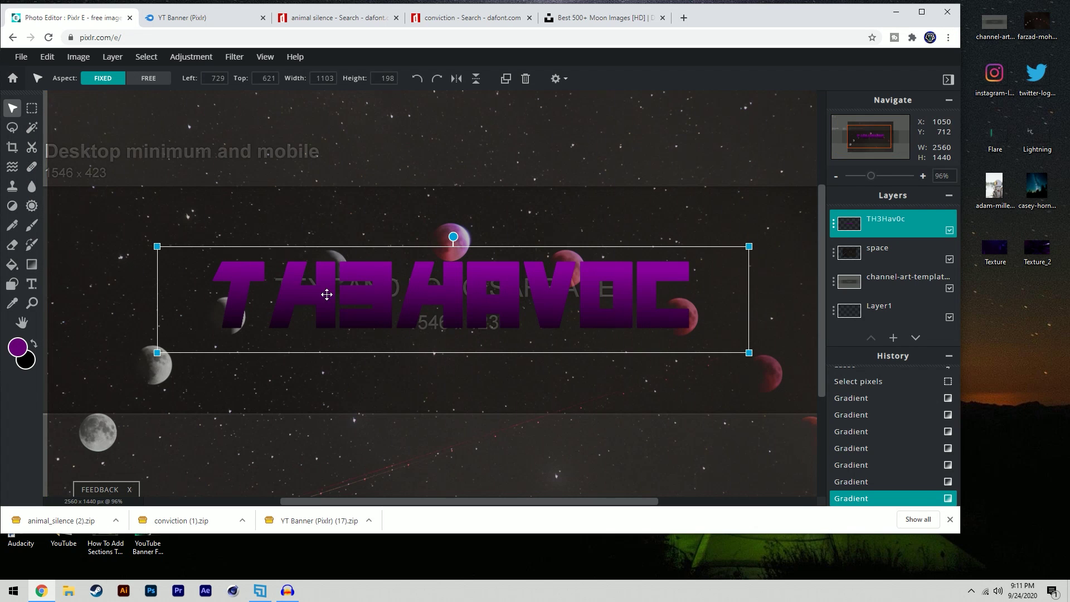
- Start an Inner glow filter on the TH3Hav0c layer with a size of 6 px
click(234, 59)
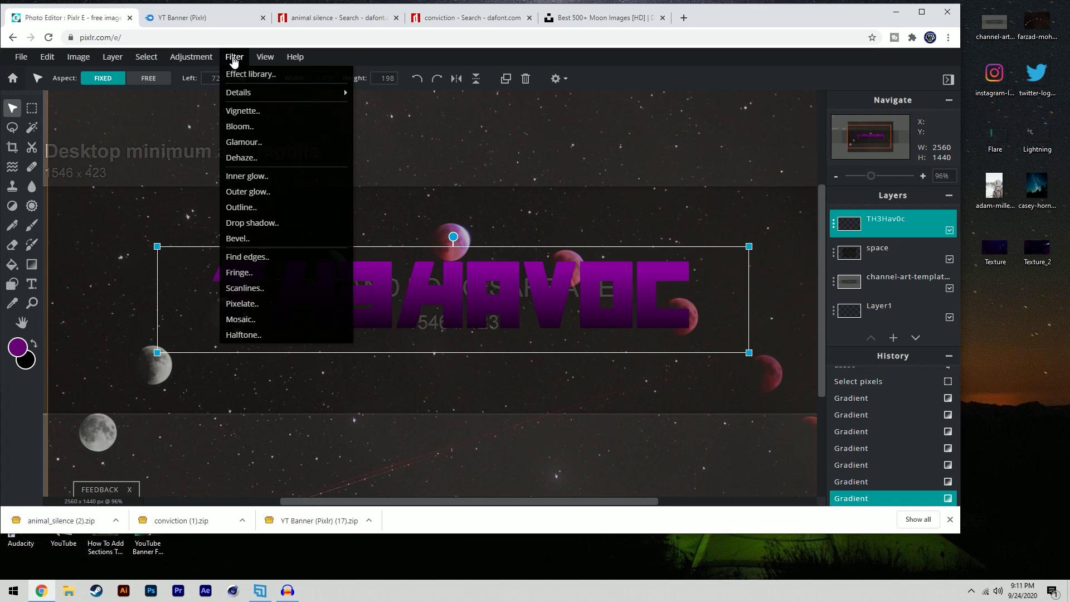
click(240, 179)
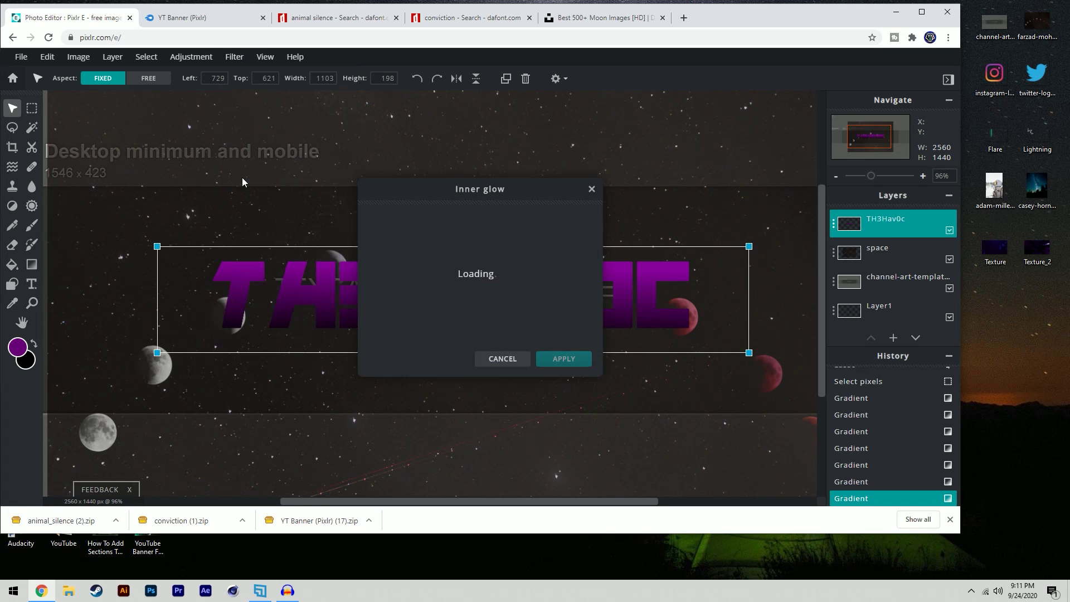
drag(408, 190, 633, 241)
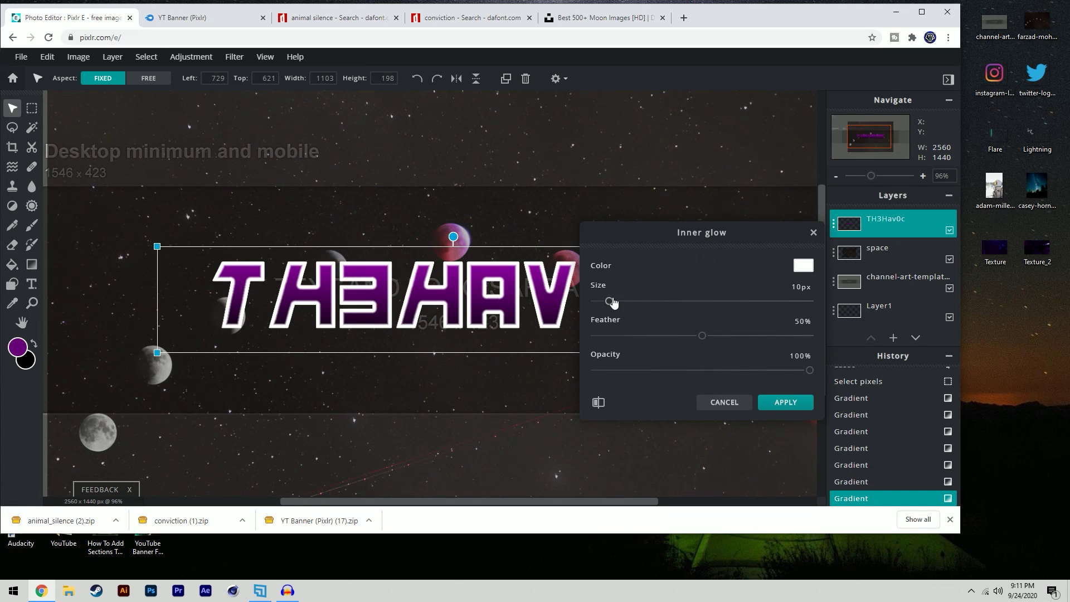
drag(613, 302, 604, 302)
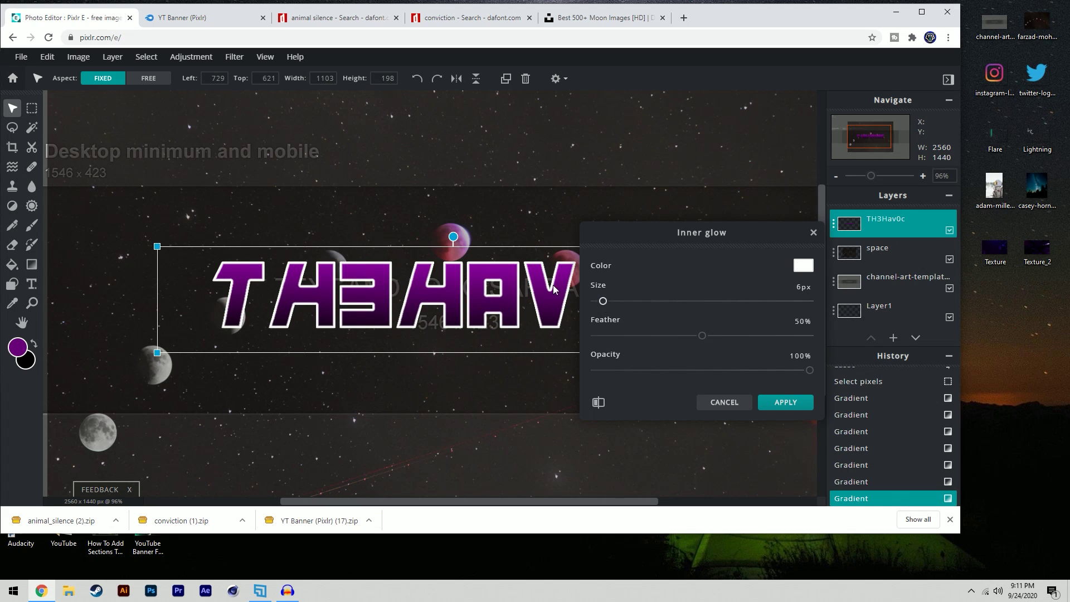
- Apply the inner glow in magenta #CA00CF with 86% feather and 81% opacity
click(802, 266)
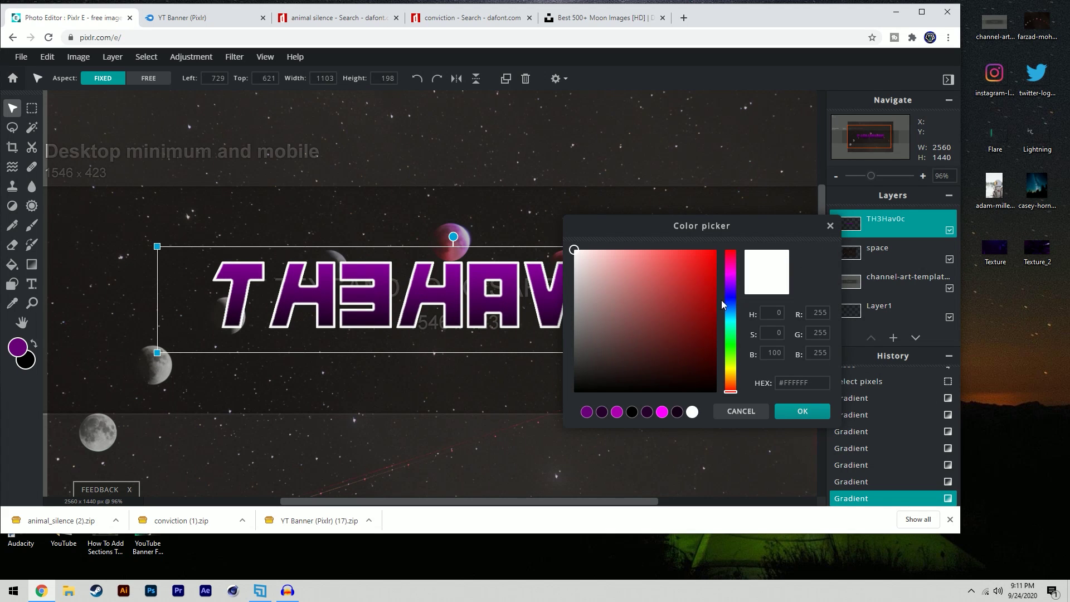
click(618, 412)
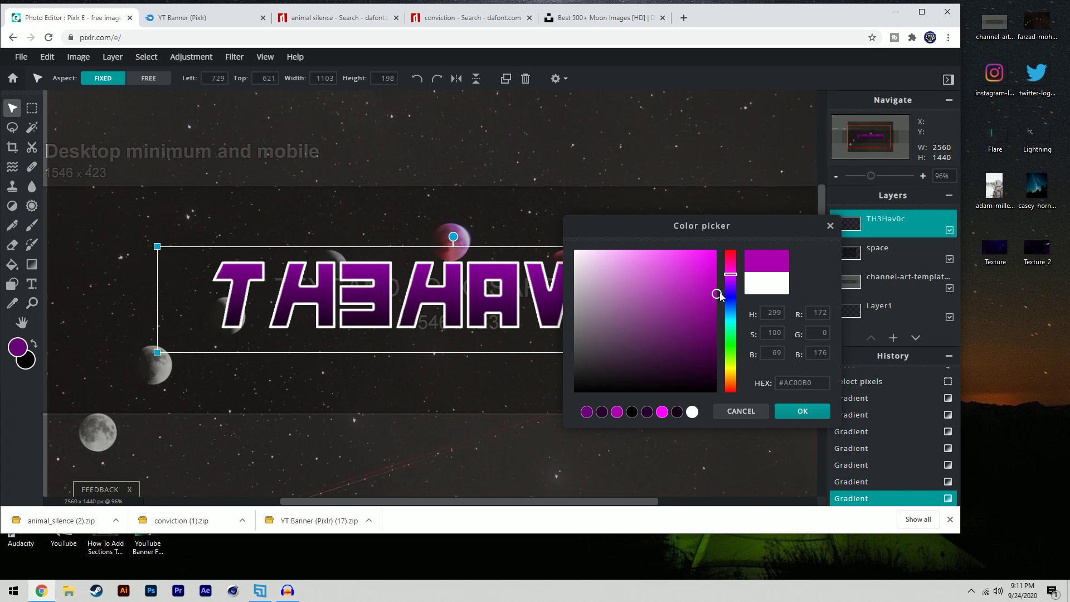
drag(723, 285, 719, 273)
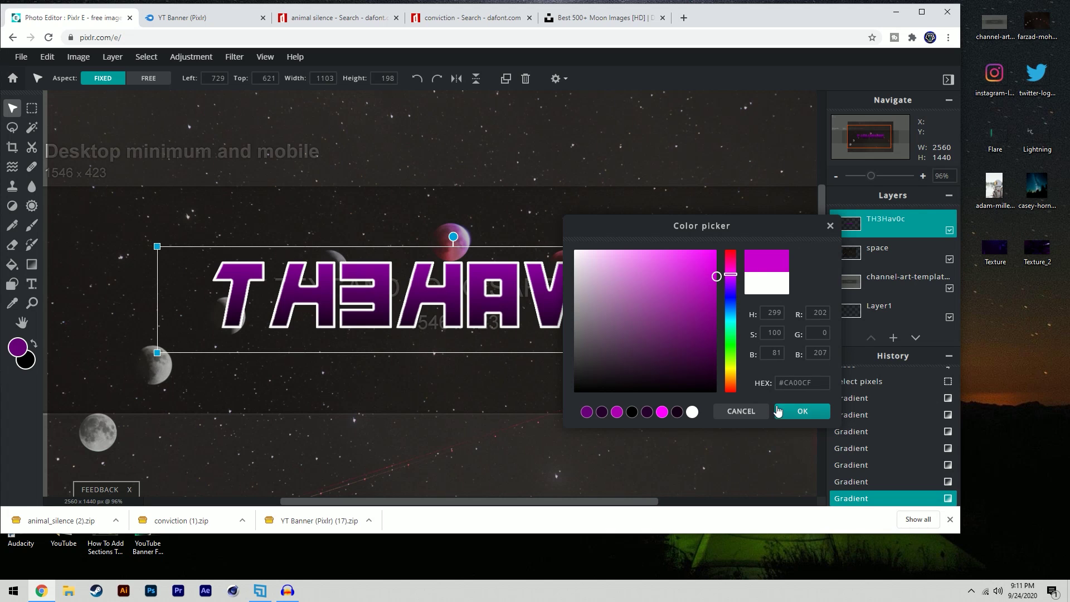
click(789, 411)
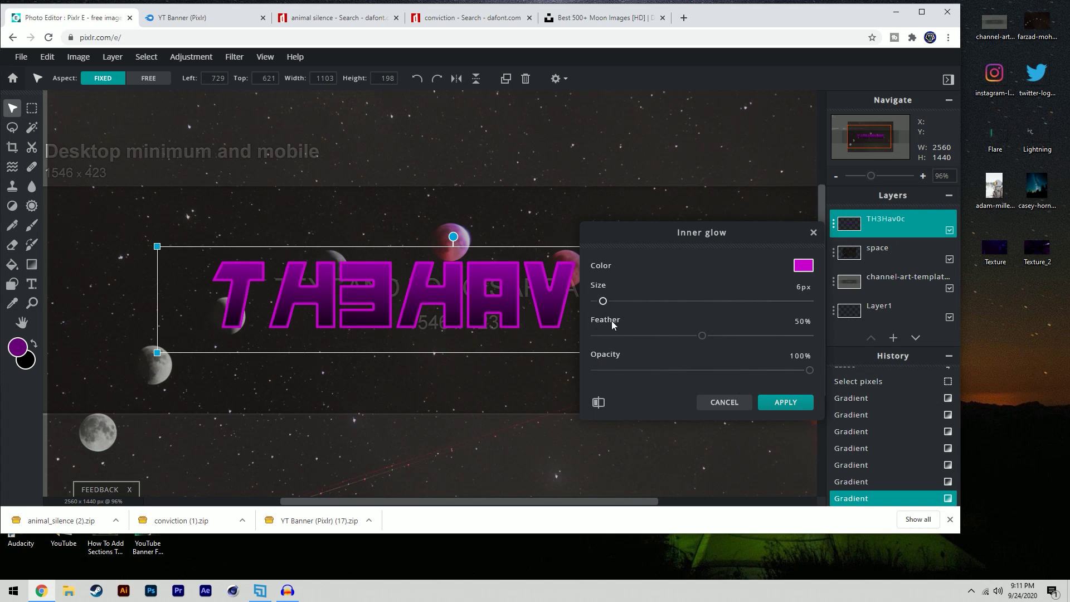
drag(705, 337, 769, 371)
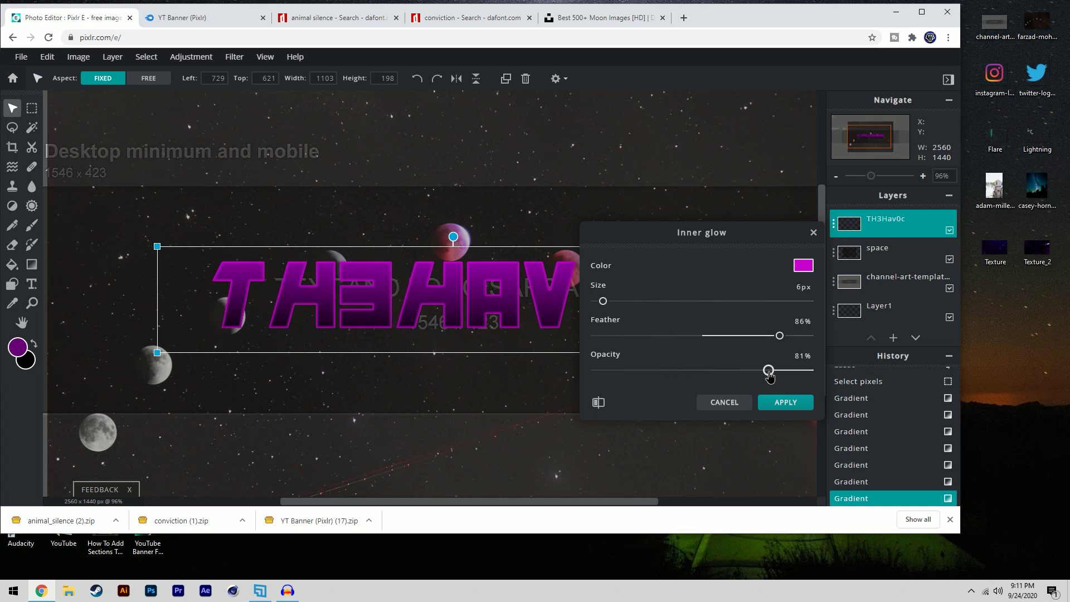
click(783, 403)
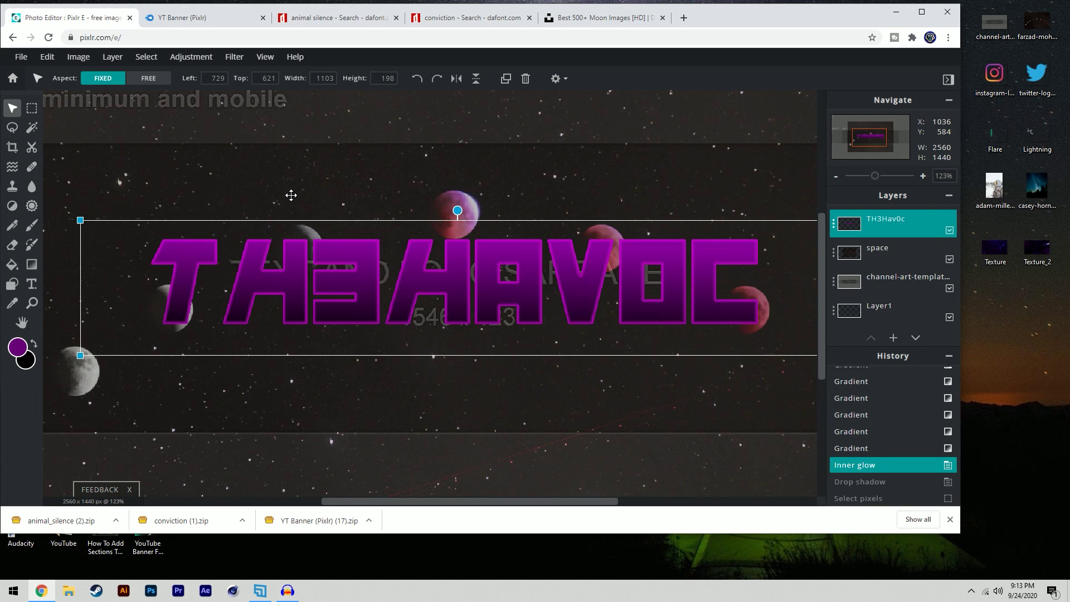
- Start a Drop shadow filter on the TH3Hav0c layer with the very dark purple #210025 sampled from the lettering
click(235, 58)
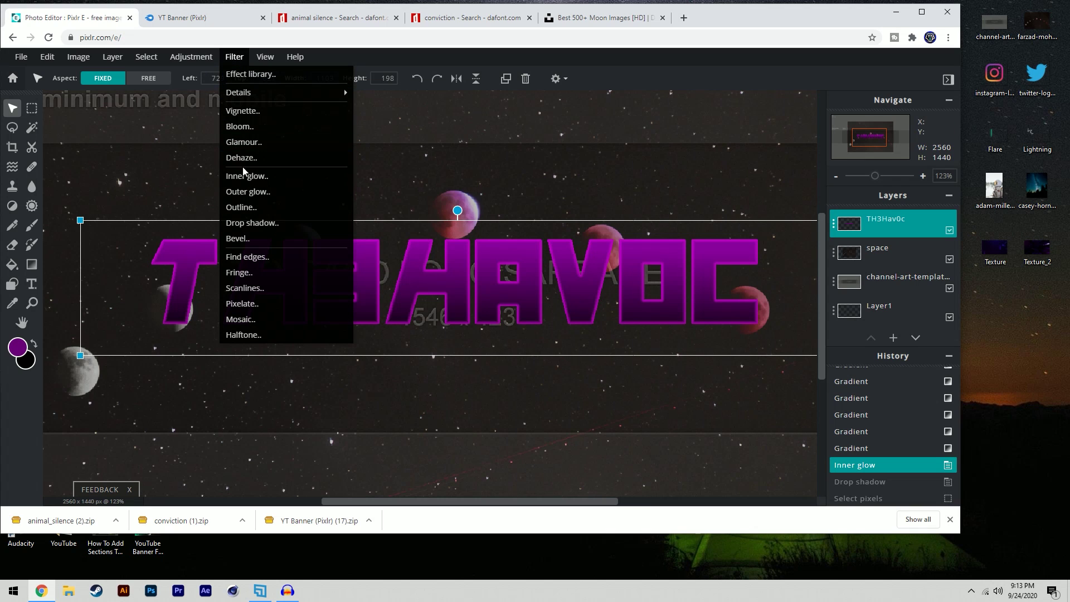
click(247, 223)
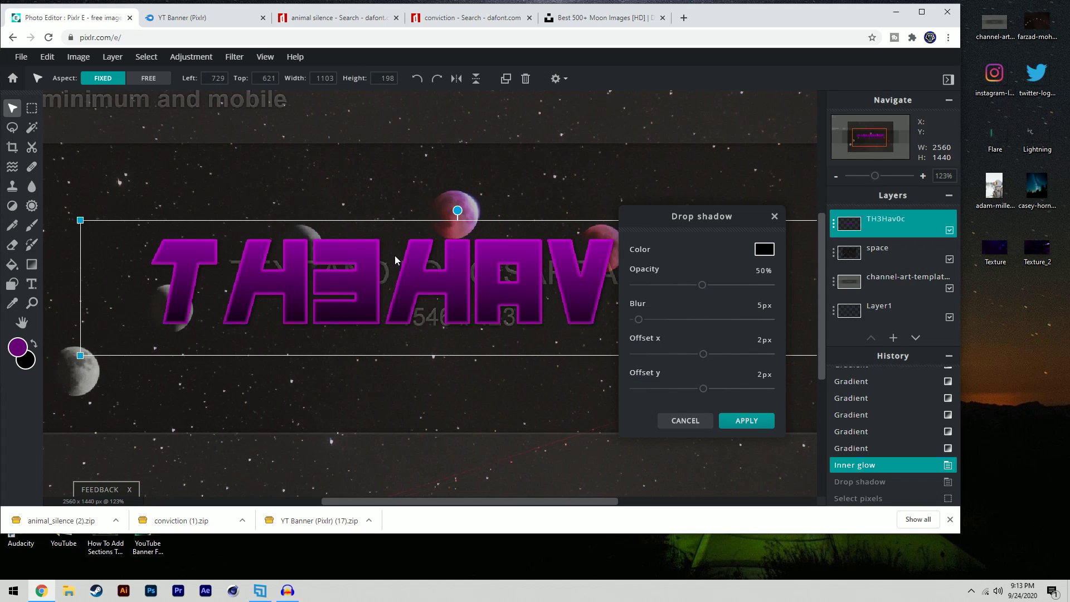
click(763, 252)
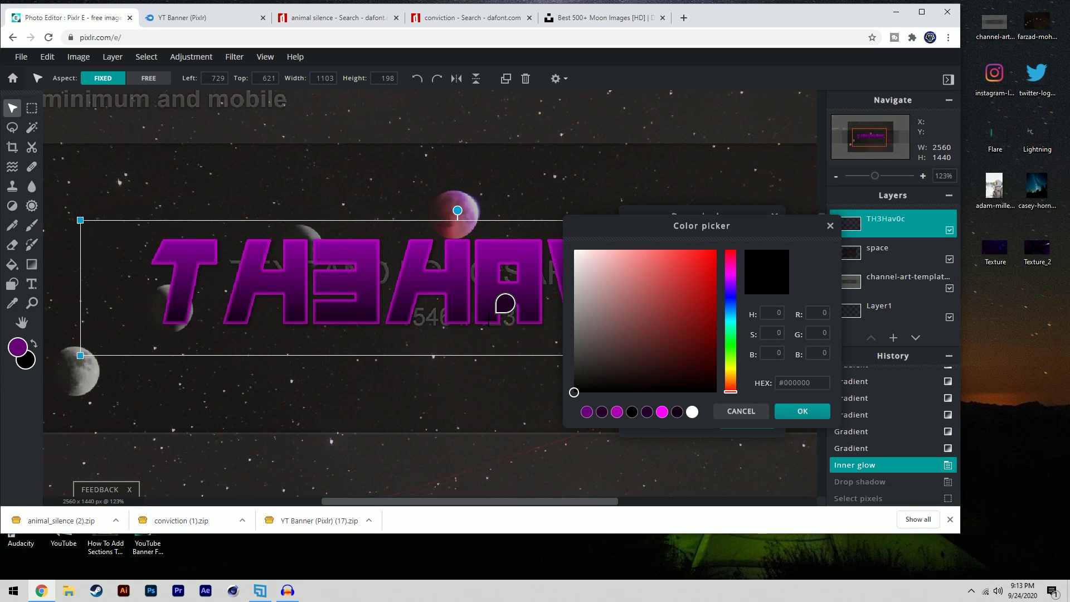
click(505, 303)
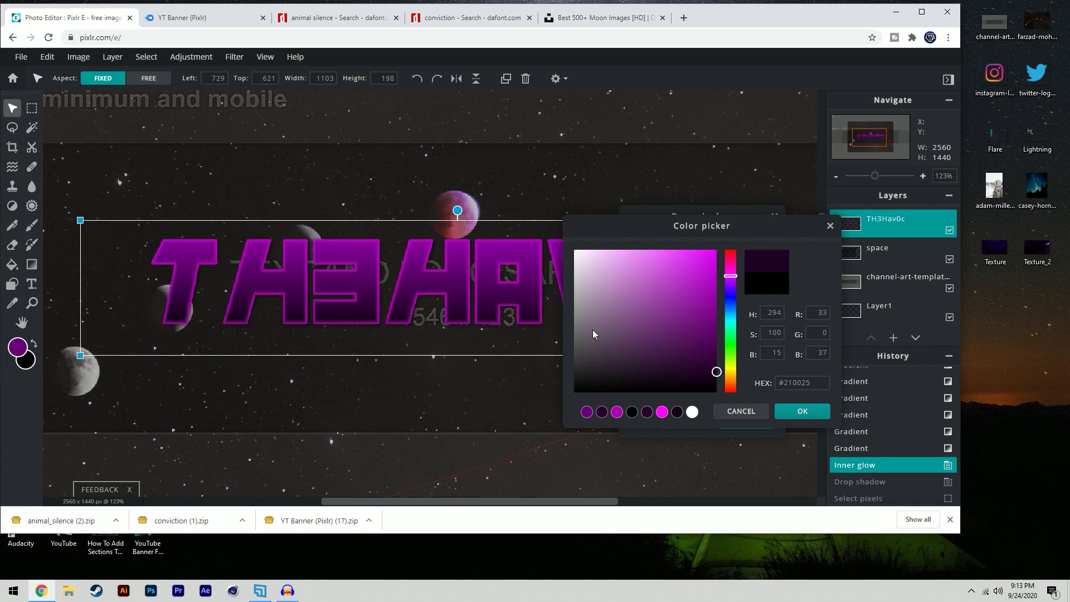
click(801, 413)
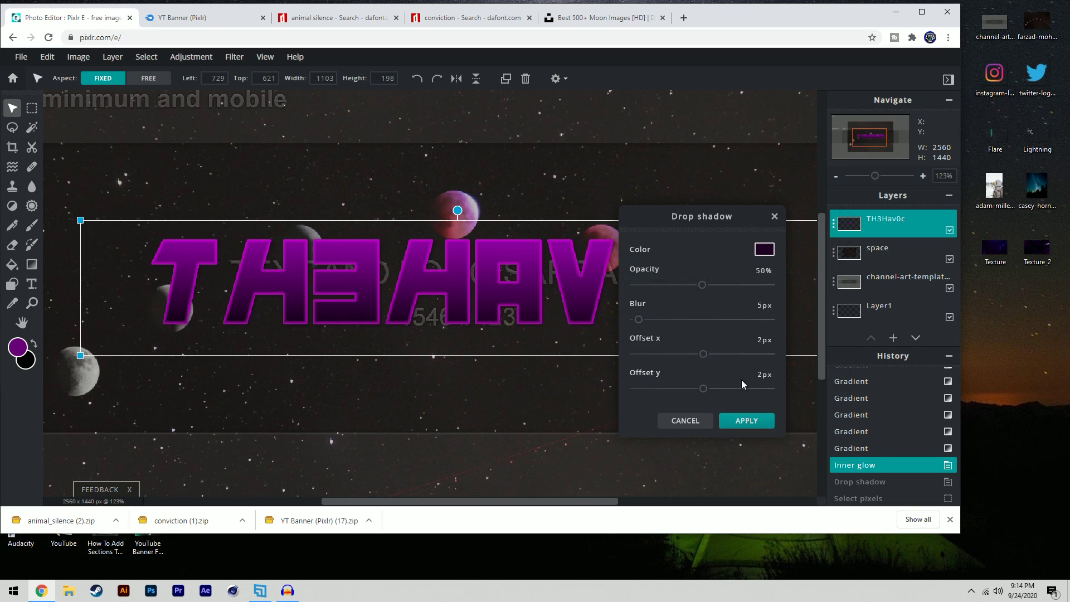
- Apply the drop shadow with 100% opacity, 0 px blur, 0 px horizontal offset and 25 px vertical offset
drag(702, 285, 771, 285)
drag(639, 321, 635, 320)
drag(704, 354, 702, 355)
drag(703, 392, 719, 392)
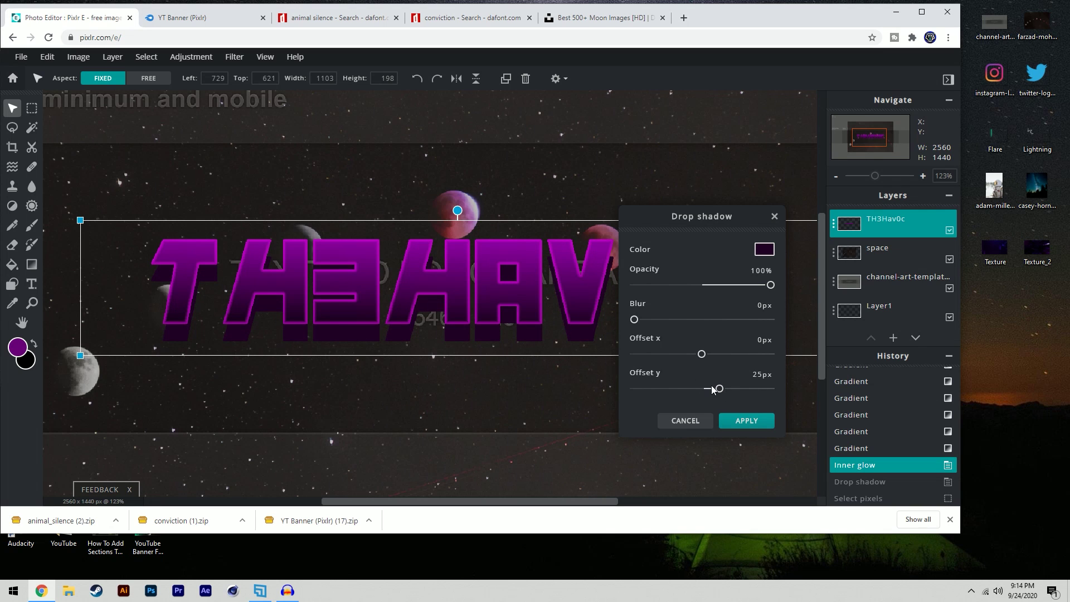
click(749, 421)
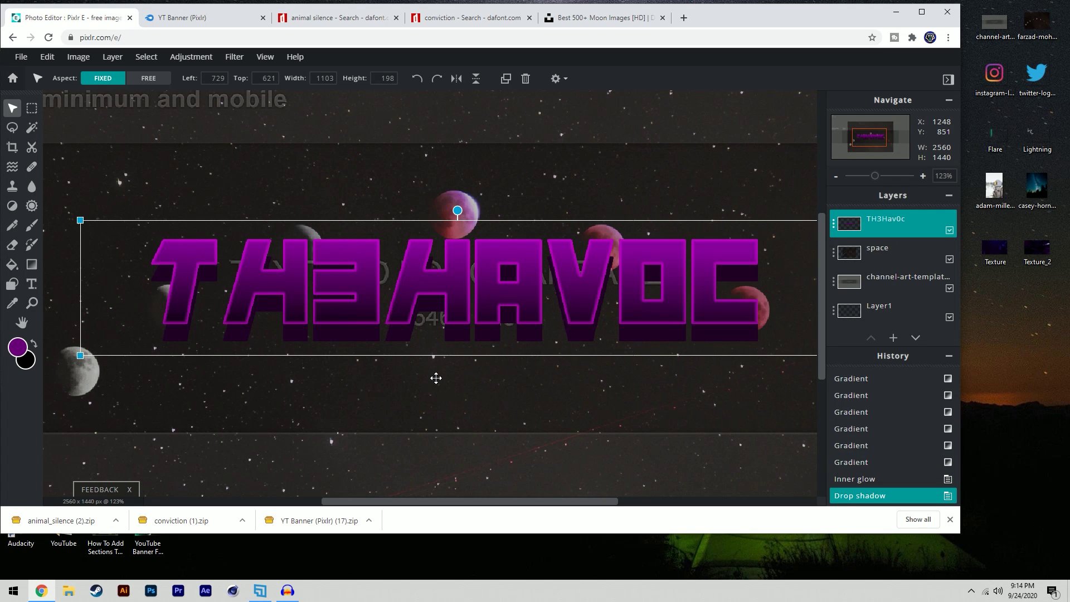
- Set the lasso to polygon mode at the letter T and add an empty layer for filling the shadow gaps
click(440, 368)
scroll(374, 333, up, 5)
scroll(356, 358, down, 3)
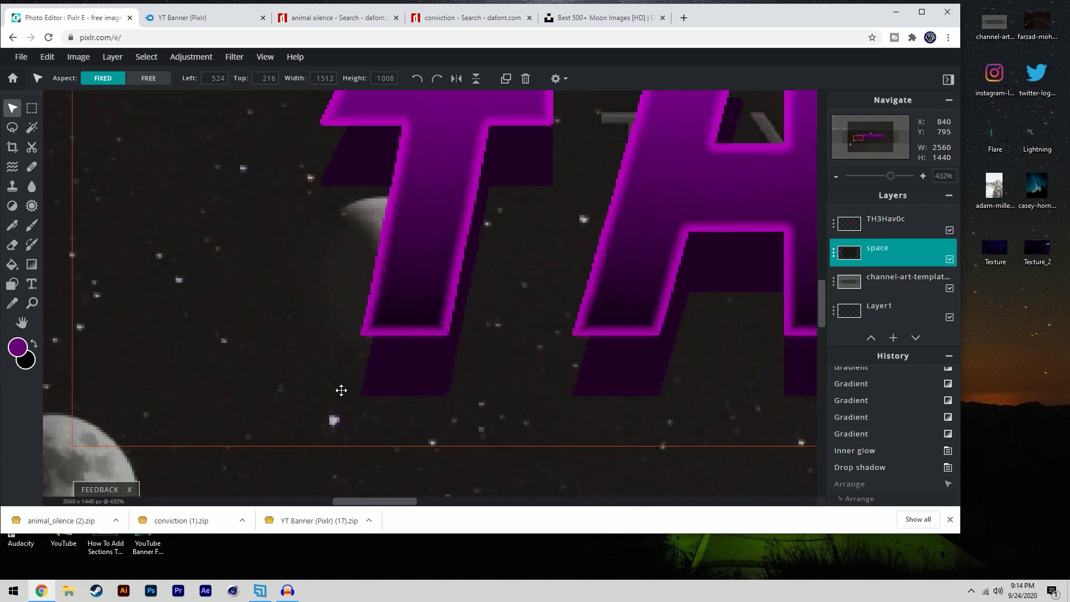
scroll(322, 282, up, 2)
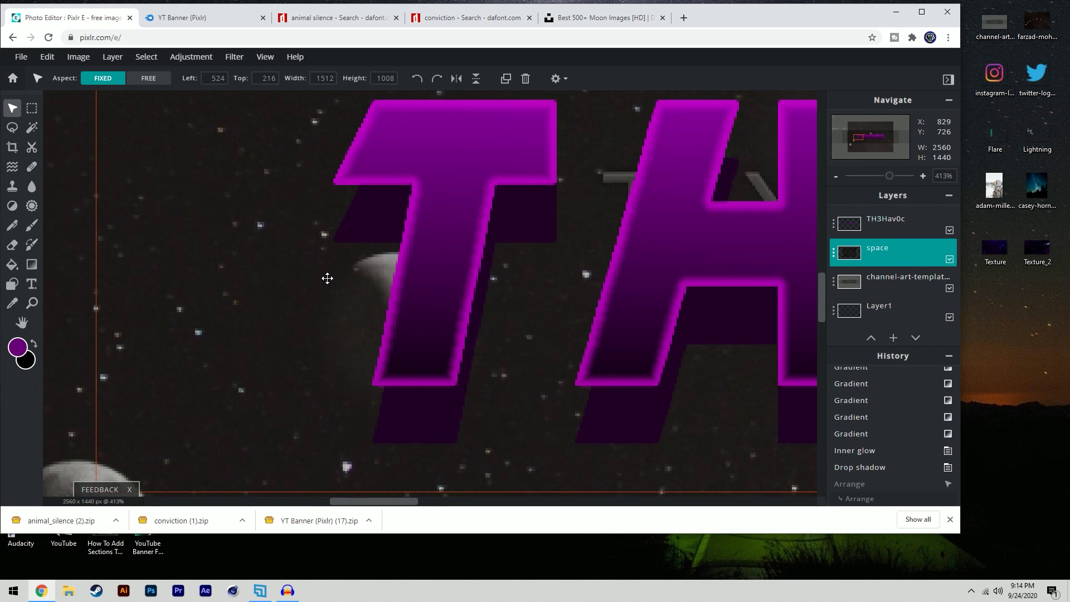
click(12, 129)
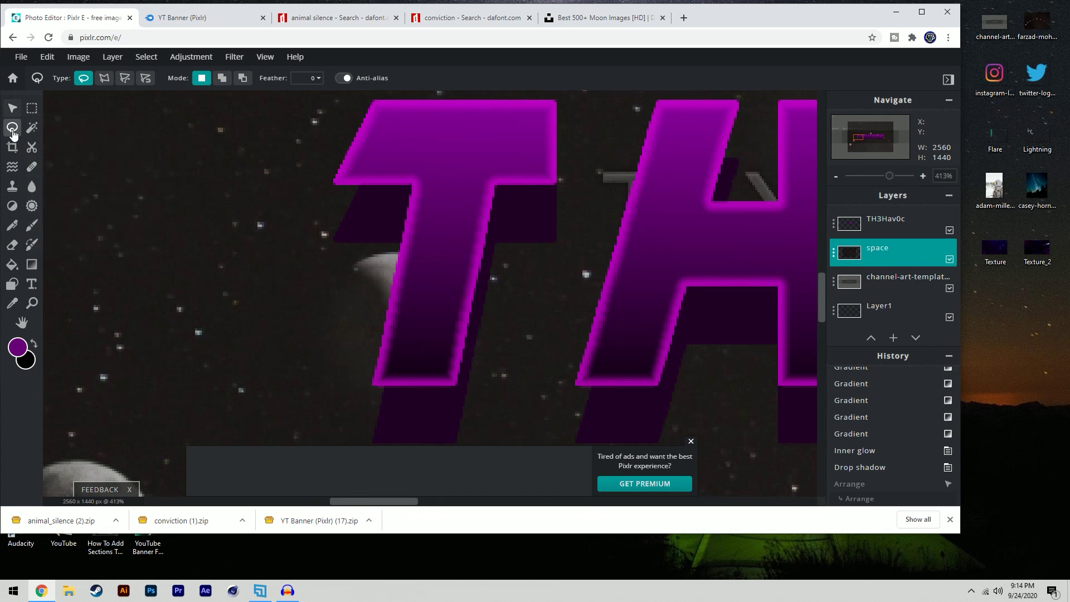
click(104, 78)
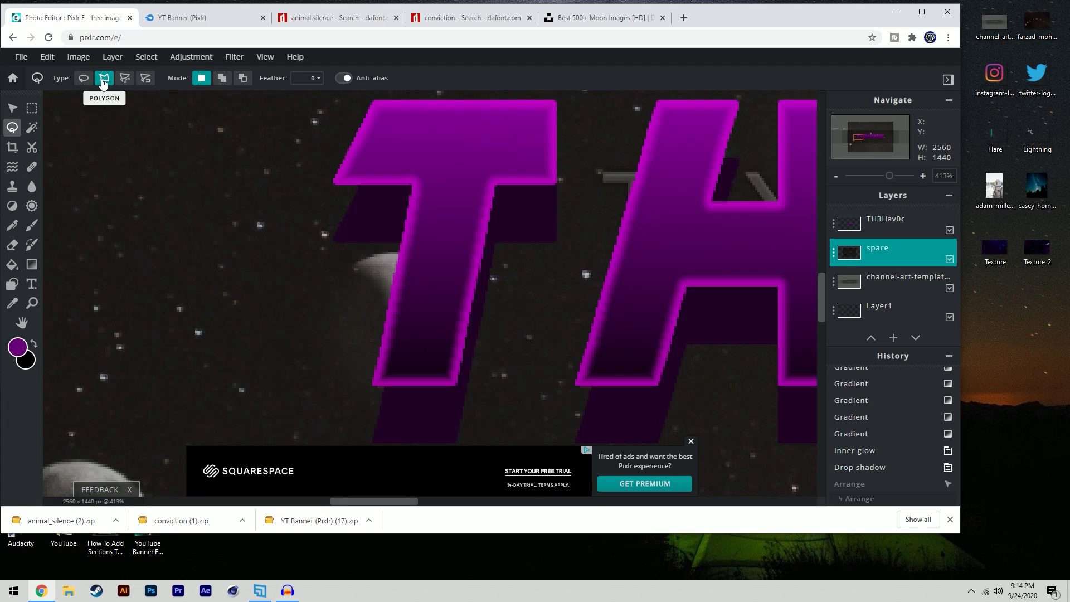
click(894, 338)
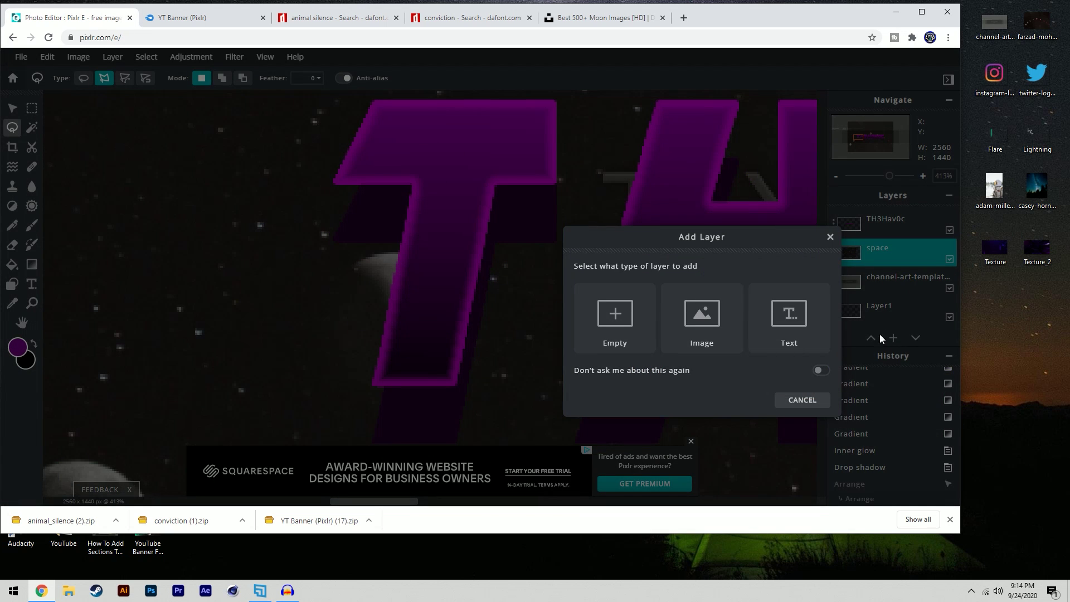
click(622, 329)
- Outline the gap between the left end of the T's crossbar and its shadow with a closed polygon lasso selection
scroll(361, 267, up, 2)
scroll(361, 267, down, 2)
scroll(361, 267, up, 3)
scroll(361, 267, up, 2)
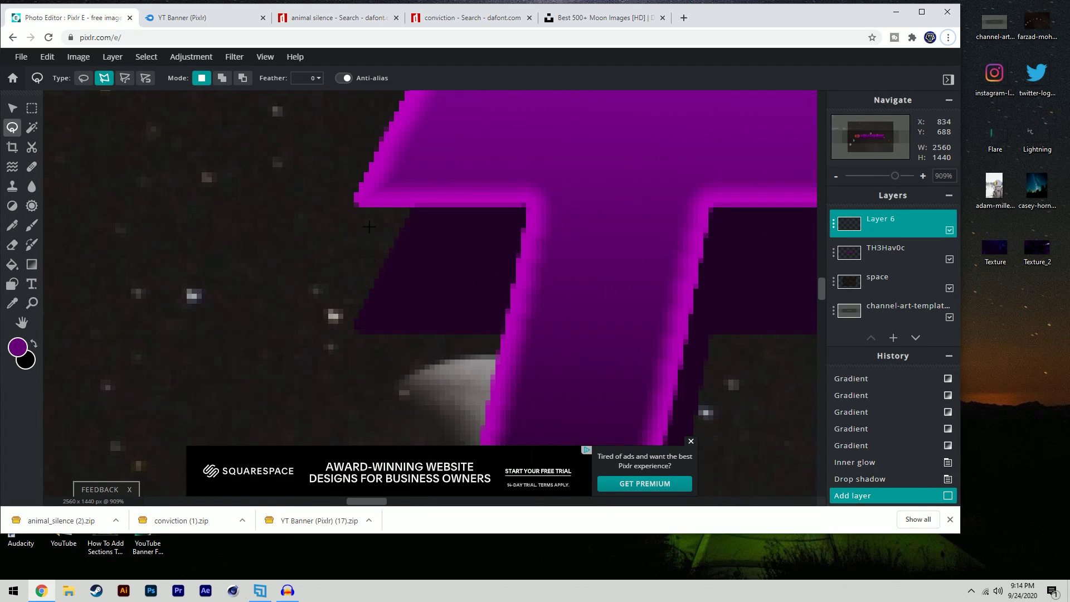
scroll(355, 292, up, 3)
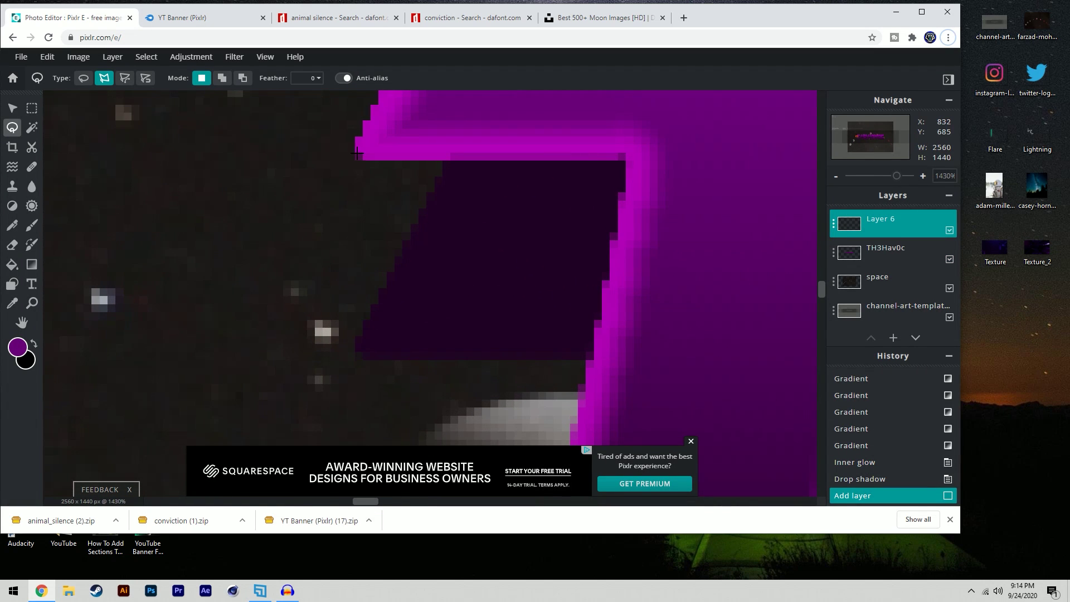
scroll(359, 255, up, 1)
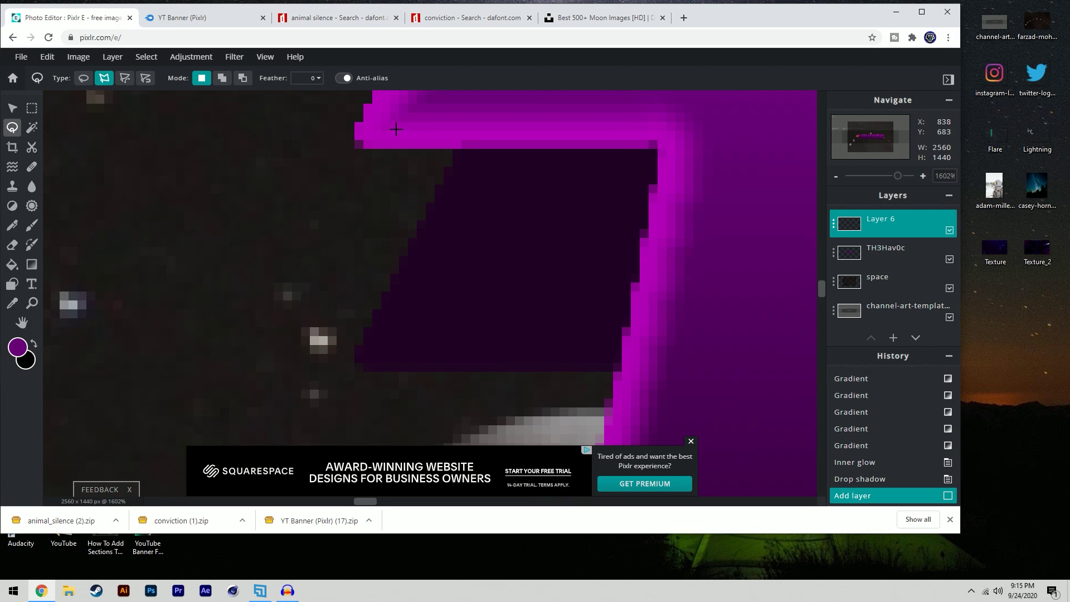
click(355, 134)
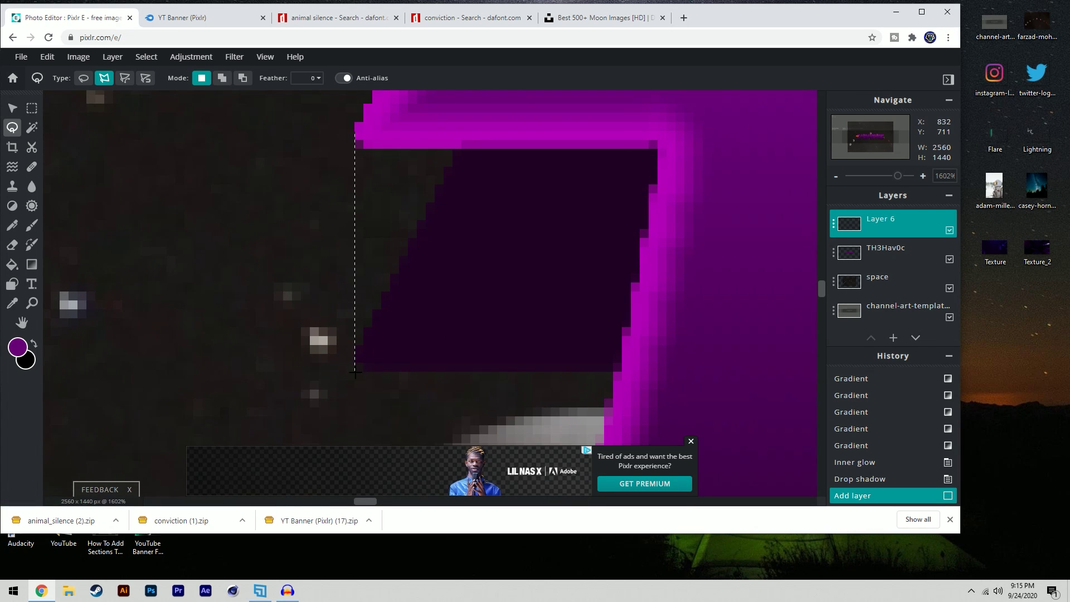
click(355, 371)
click(416, 372)
click(577, 113)
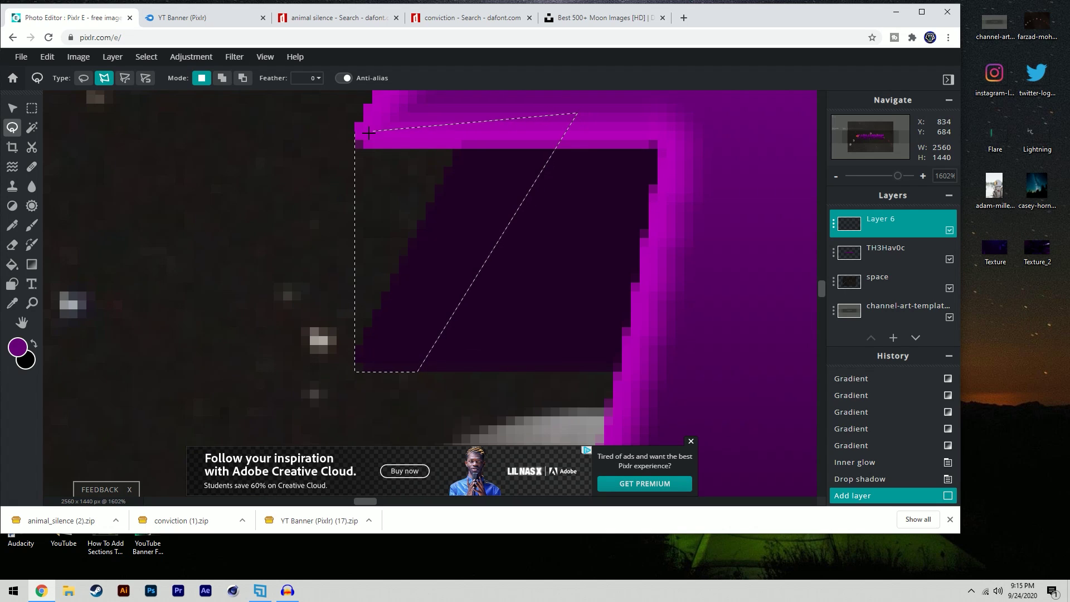
click(355, 132)
key(v)
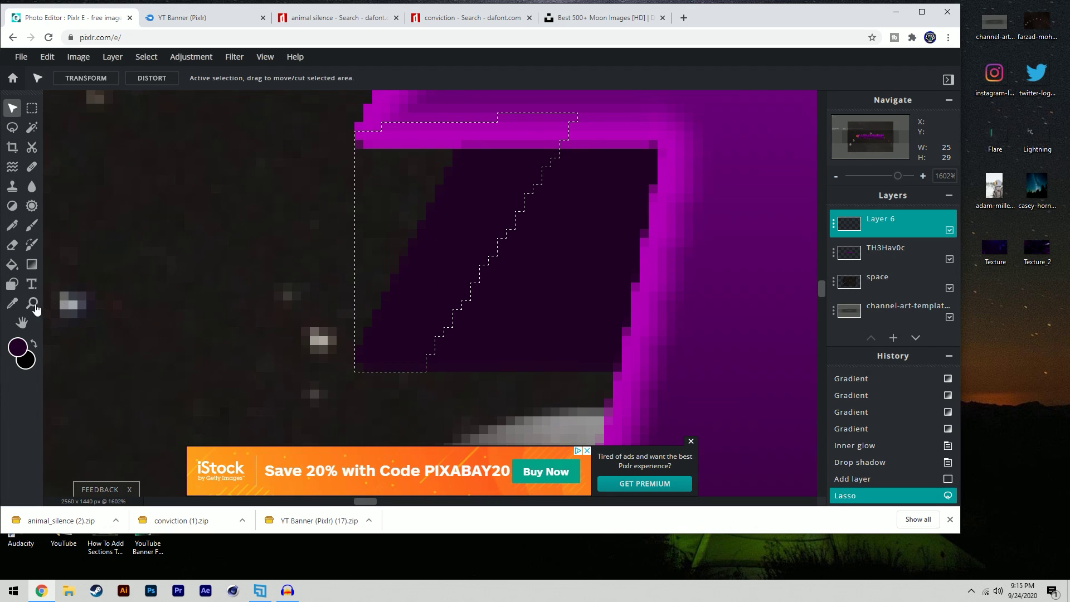
- Brush the shadow's sampled dark purple into the selected gap, and place Layer 6 beneath the TH3Hav0c layer
click(12, 304)
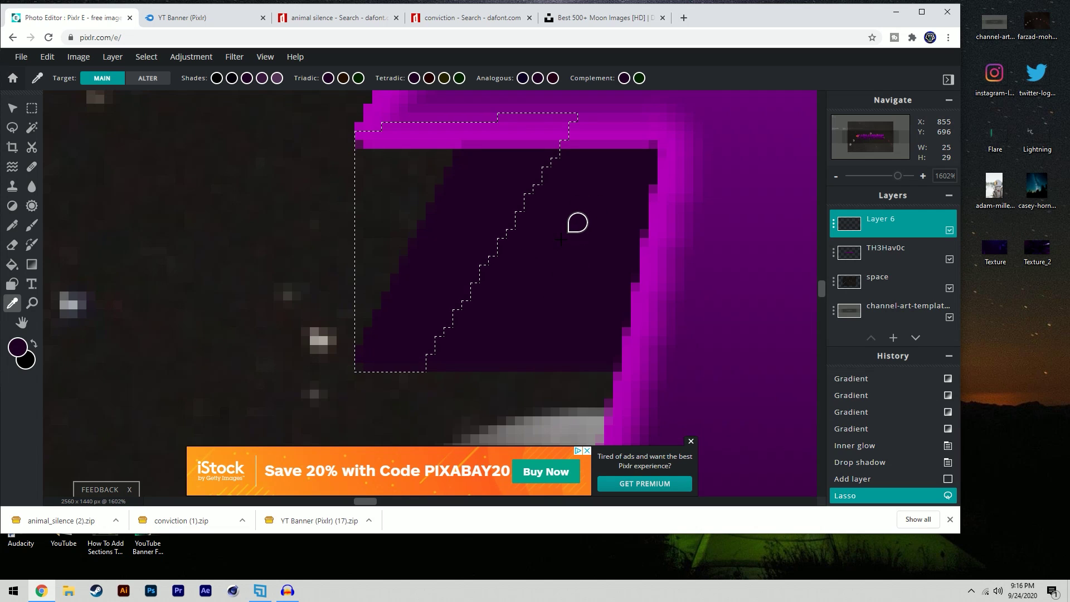
click(31, 228)
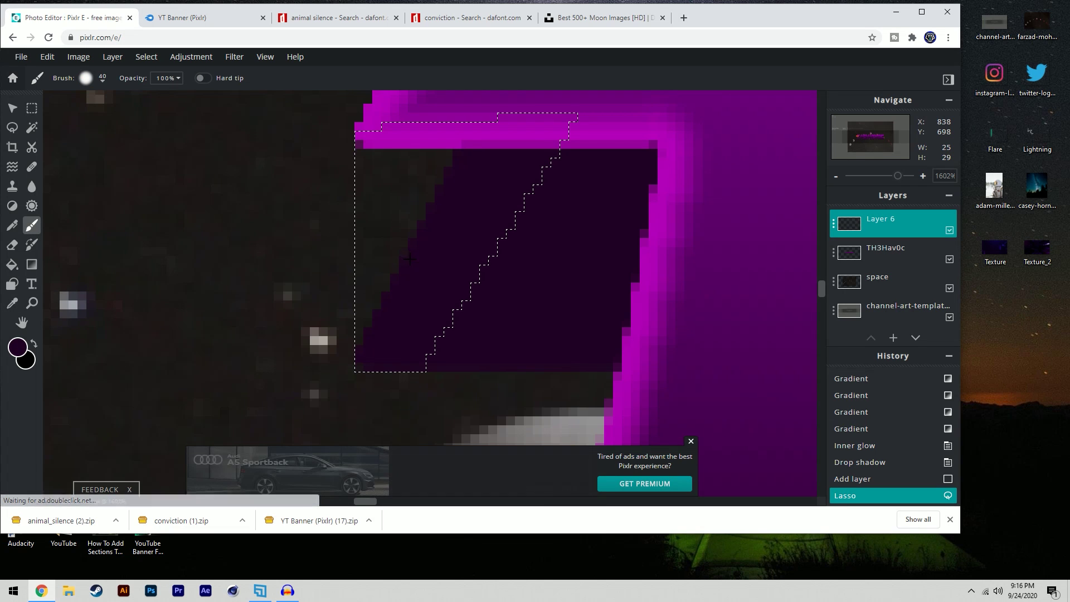
scroll(381, 255, down, 5)
mouse_move(414, 264)
mouse_down()
mouse_move(496, 224)
mouse_move(410, 275)
mouse_move(445, 243)
mouse_move(425, 227)
mouse_up()
scroll(390, 237, down, 1)
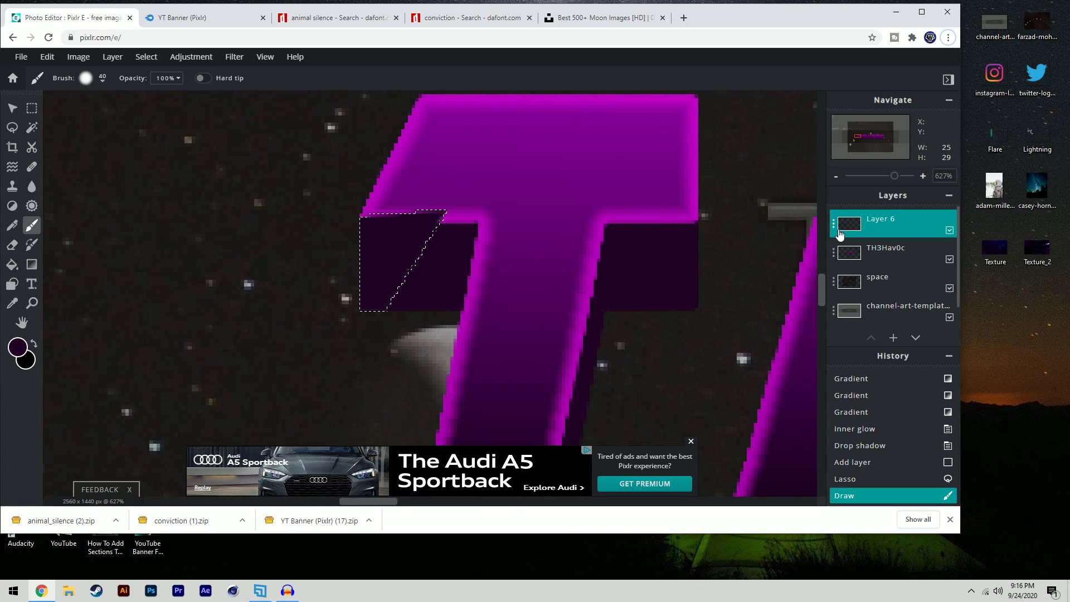
drag(876, 227, 876, 254)
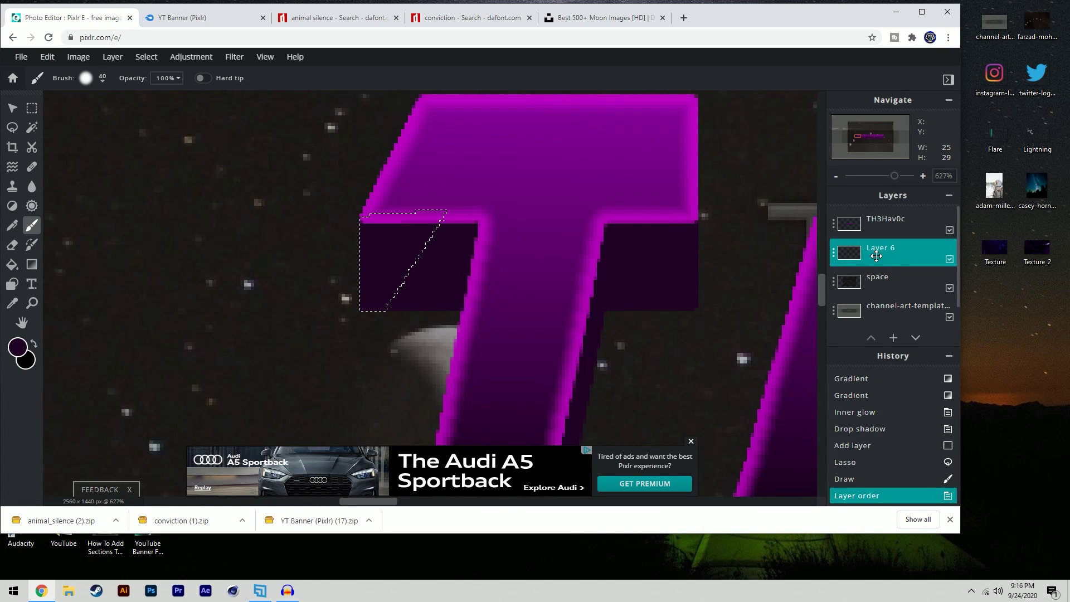
- Outline the shadow gap beside the top of the first H's left stem with the polygon lasso on Layer 6
scroll(268, 256, down, 1)
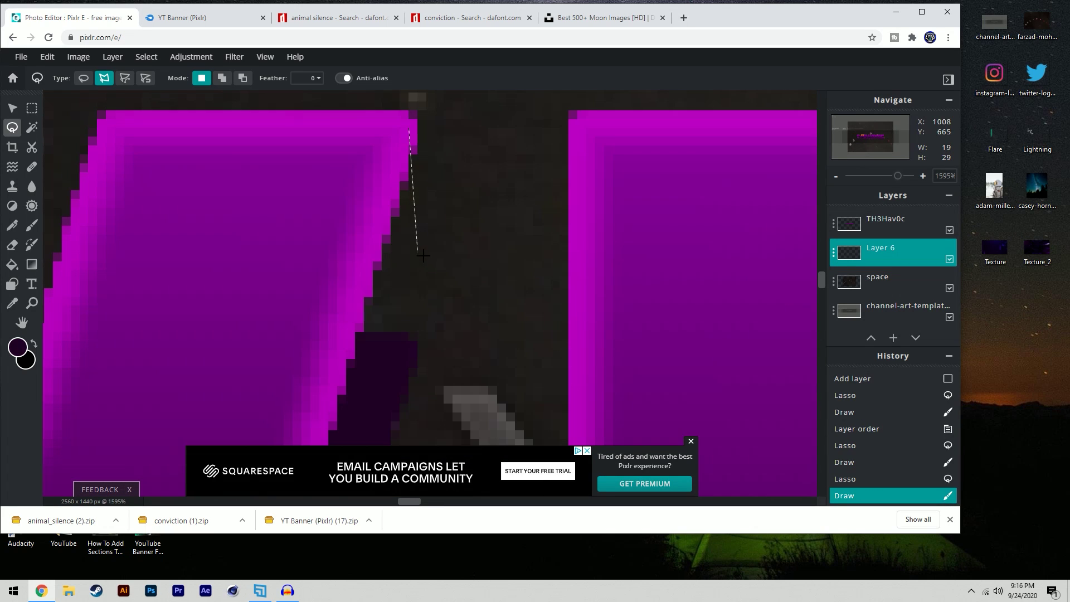
click(418, 251)
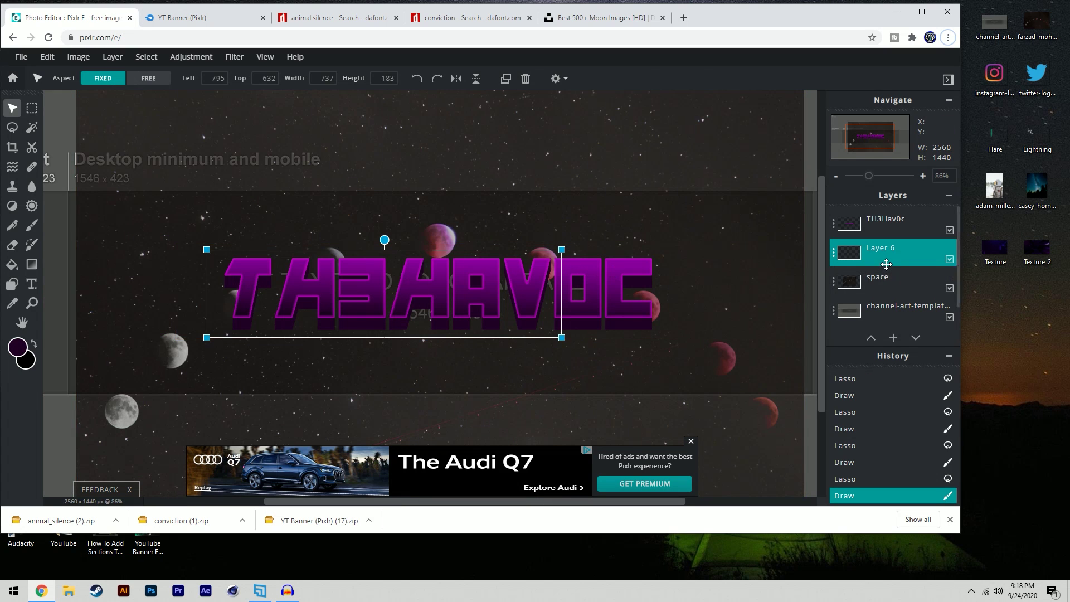
- Merge the TH3Hav0c layer down into Layer 6 so lettering and shadow form a single layer
click(889, 225)
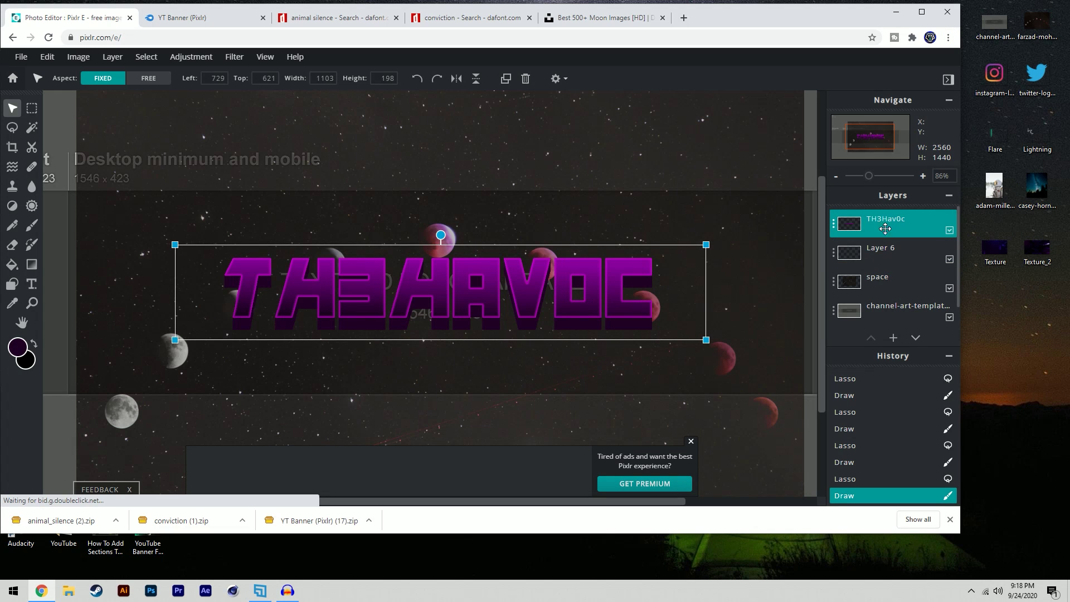
click(880, 254)
click(884, 231)
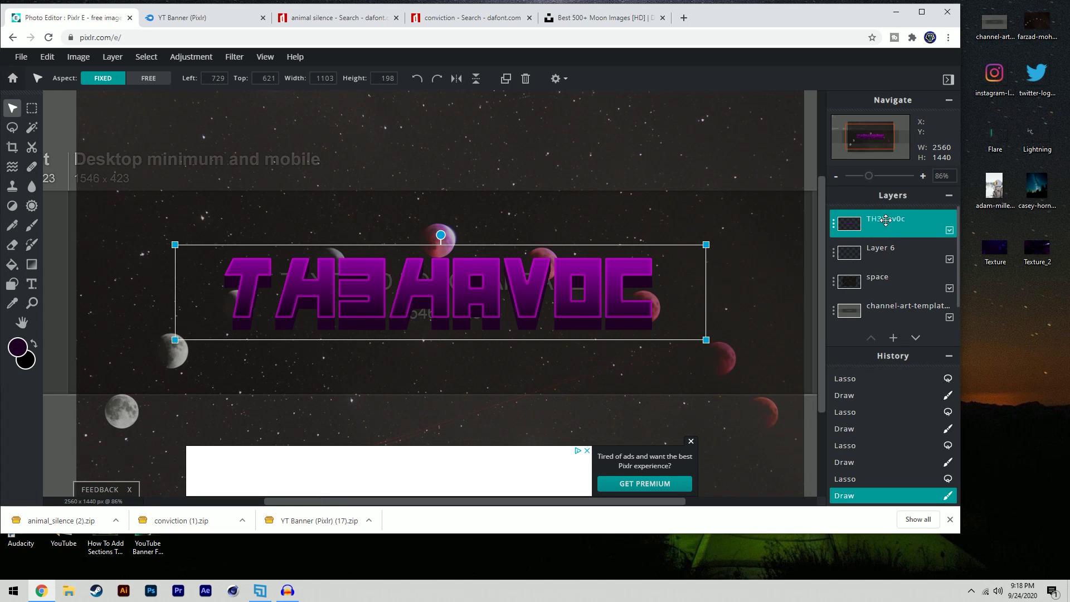
click(835, 224)
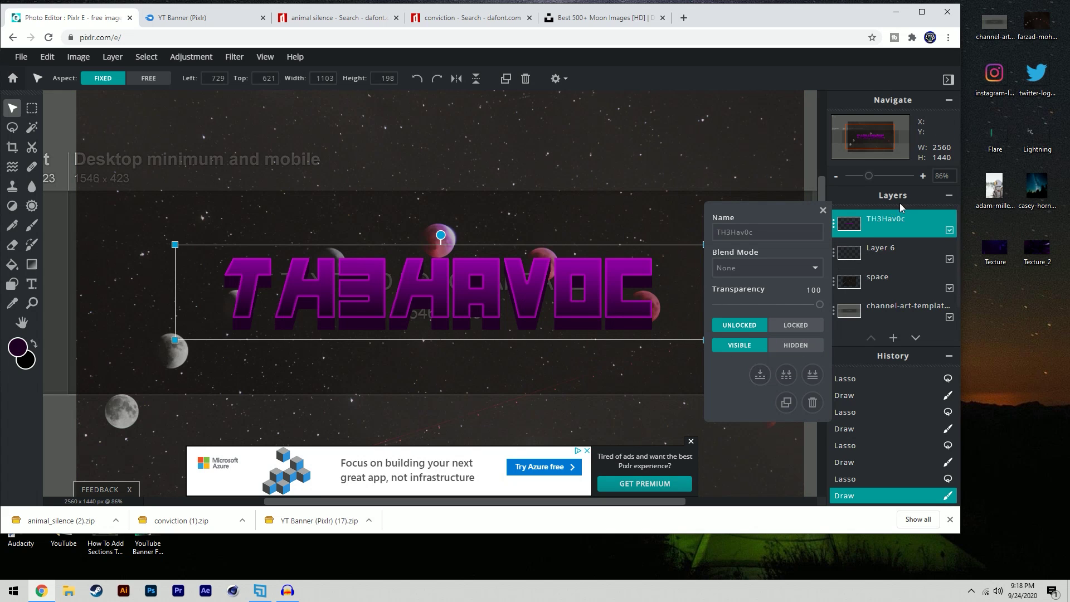
click(759, 377)
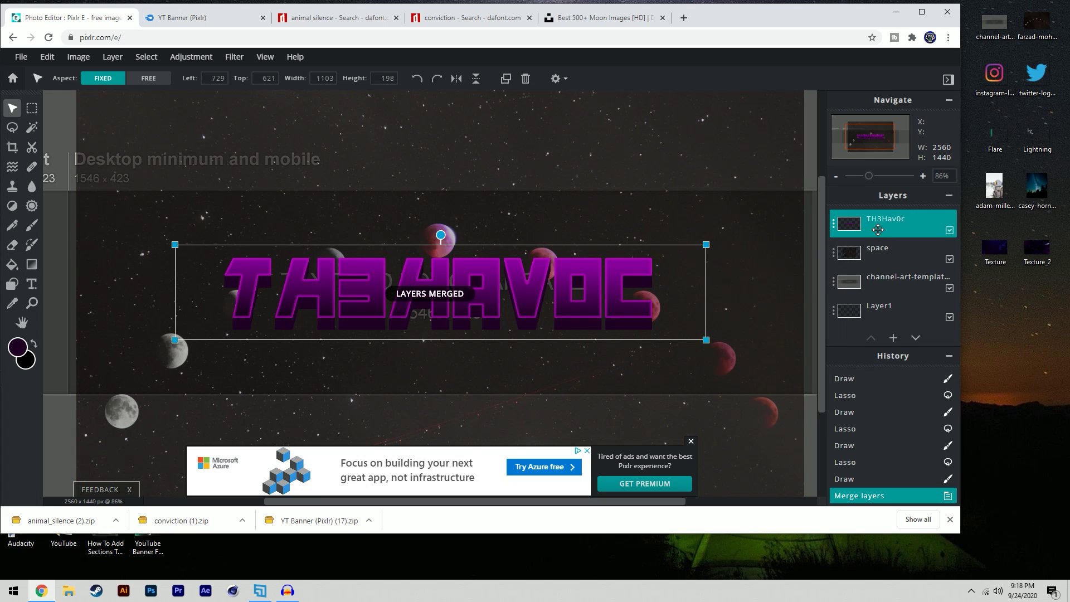
mouse_move(547, 294)
mouse_down()
mouse_move(523, 246)
mouse_move(498, 261)
mouse_move(533, 269)
mouse_move(545, 294)
mouse_up()
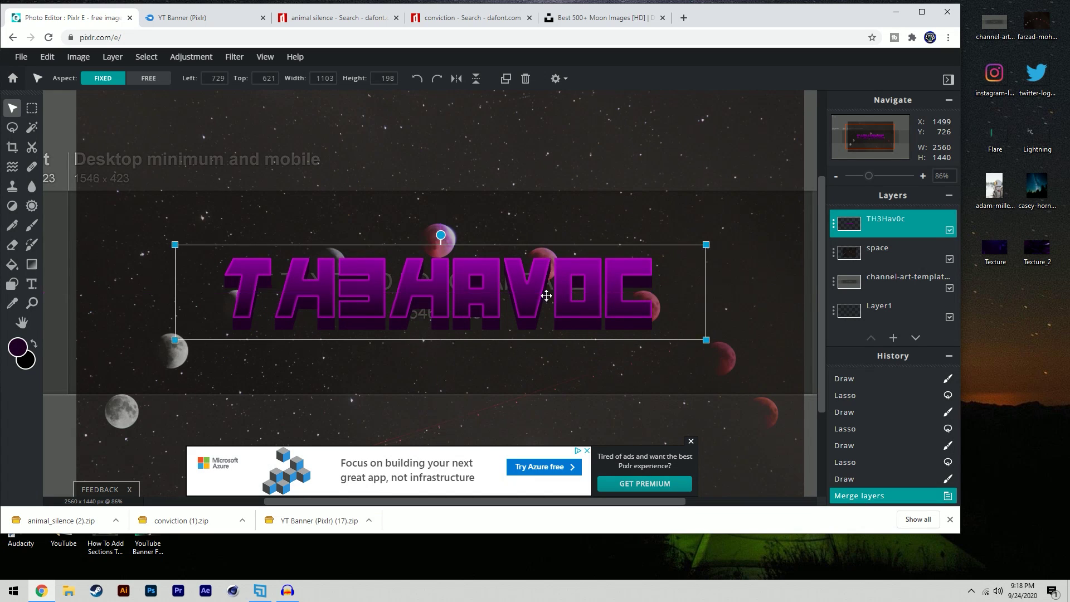
scroll(633, 319, down, 3)
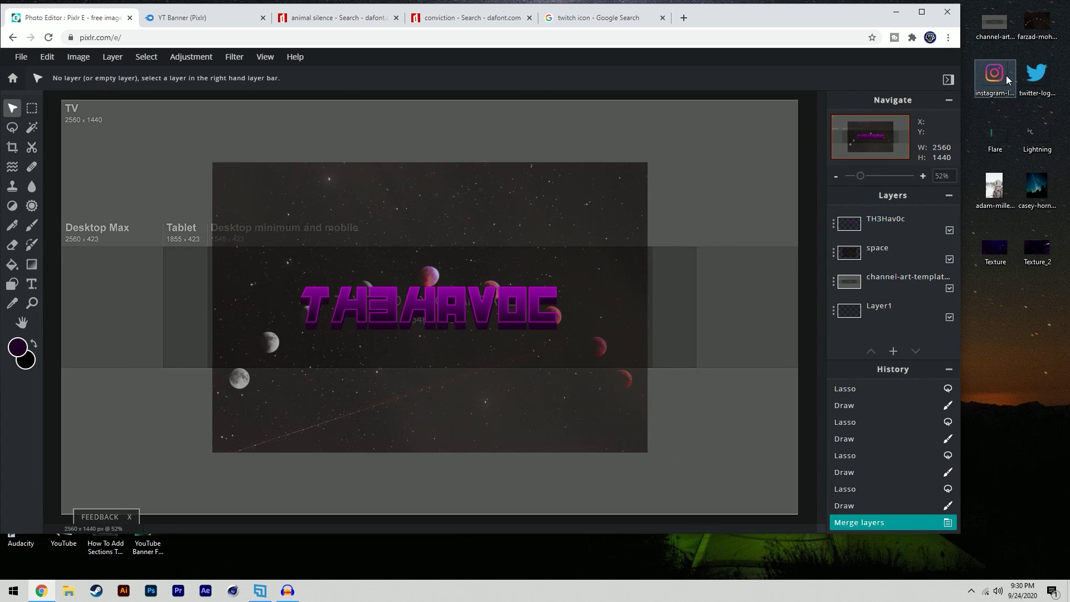
- Add the Instagram logo from the desktop as a layer and shrink it to about 55 px beneath the lettering
drag(995, 76, 497, 357)
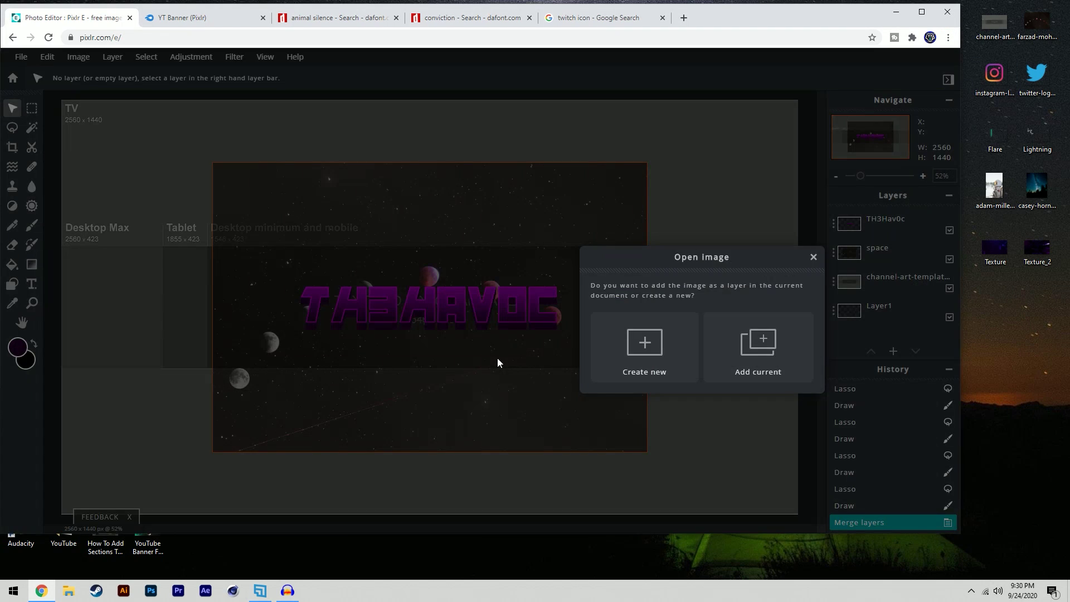
click(745, 356)
drag(496, 260, 463, 341)
- Add the Twitter logo from the desktop as a layer and shrink it to about 56 px beneath the lettering
drag(1037, 75, 474, 357)
click(739, 351)
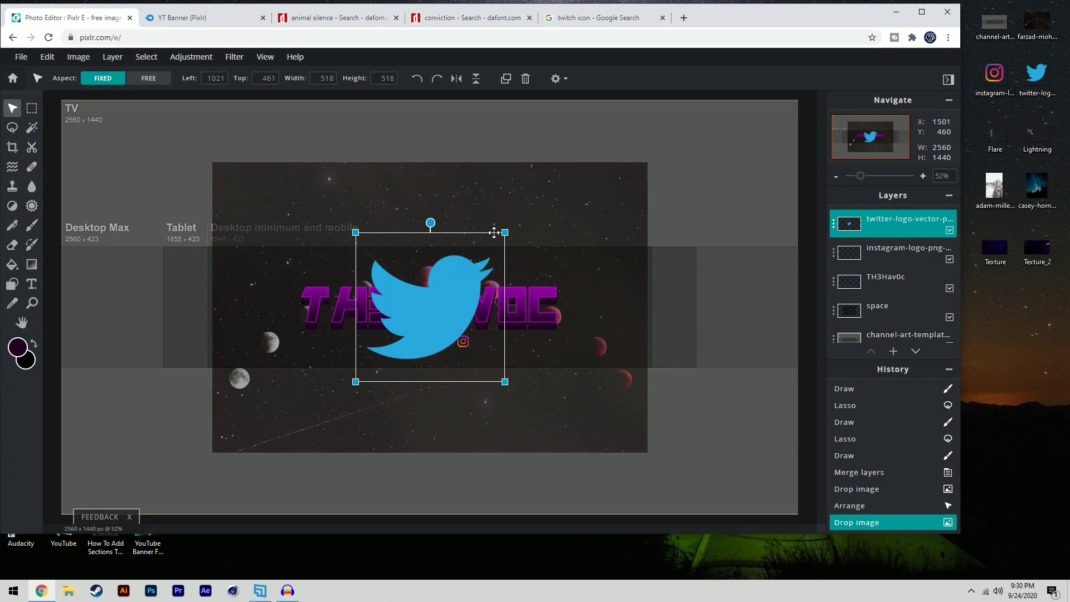
drag(503, 233, 462, 342)
- Space the Twitter logo to the right and the Instagram logo to the left beneath the lettering, and select the Instagram logo
scroll(462, 342, up, 10)
scroll(377, 346, down, 5)
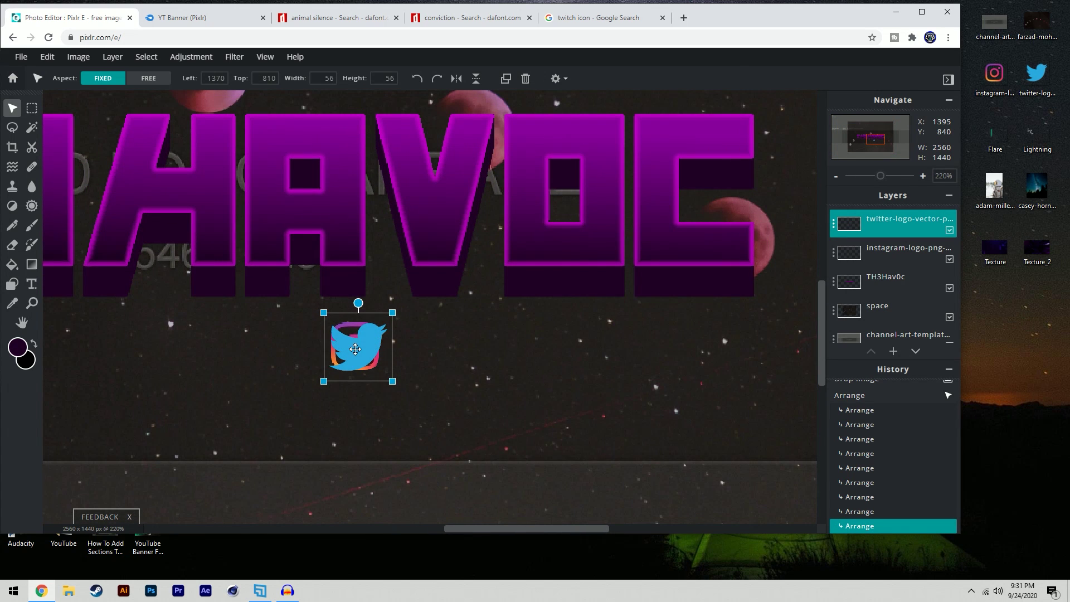
drag(355, 349, 512, 350)
drag(514, 398, 443, 352)
scroll(686, 363, down, 3)
scroll(432, 360, up, 2)
click(519, 350)
scroll(483, 367, right, 2)
click(483, 368)
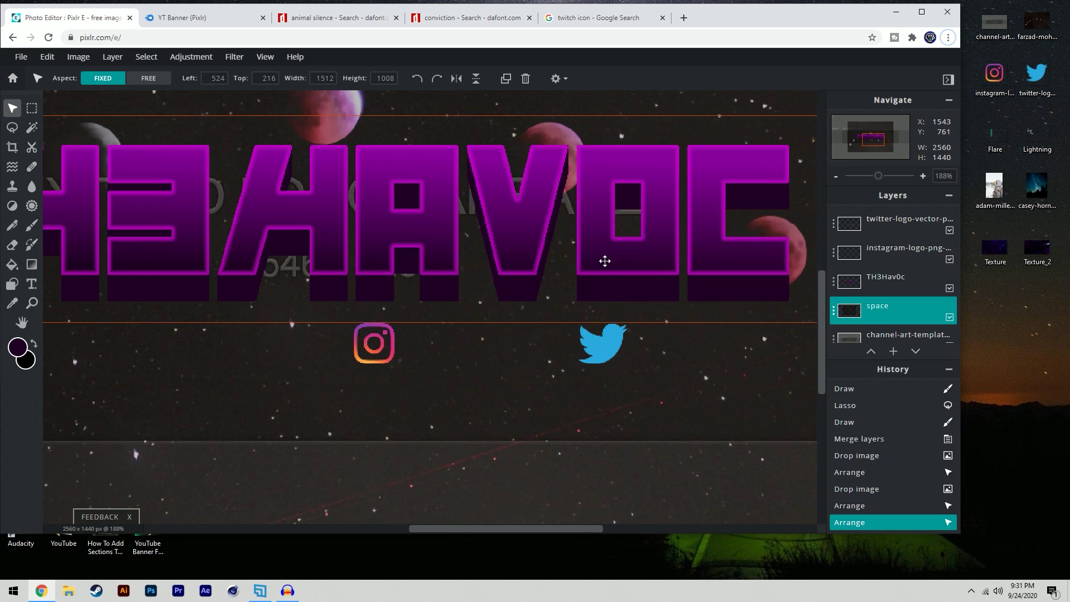
click(374, 346)
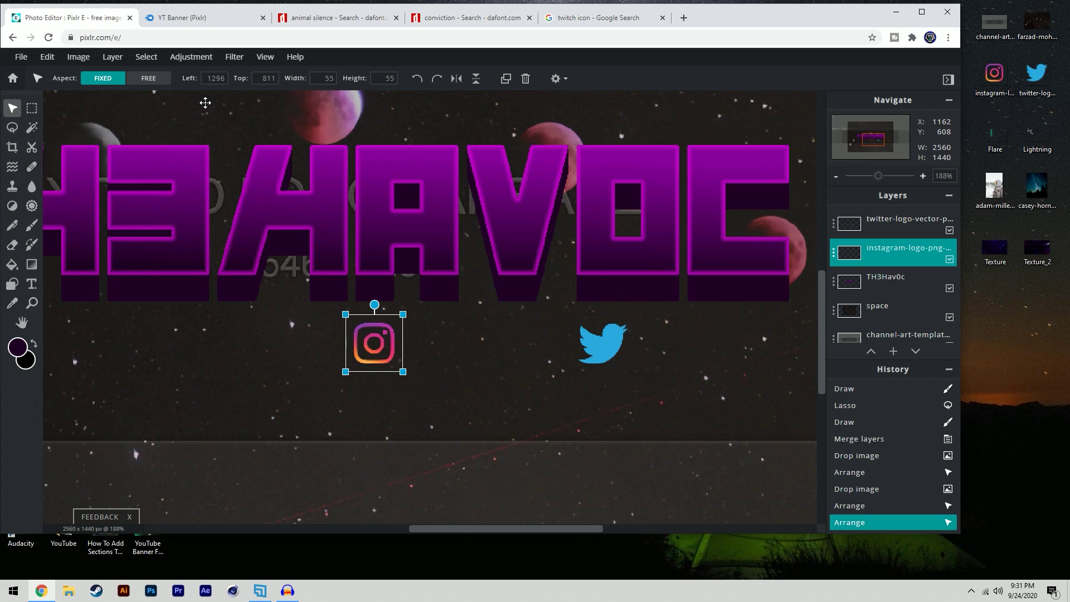
- Select the Instagram logo's pixels and sample a mid purple from the TH3HAV0C lettering as the main colour
click(146, 57)
click(151, 96)
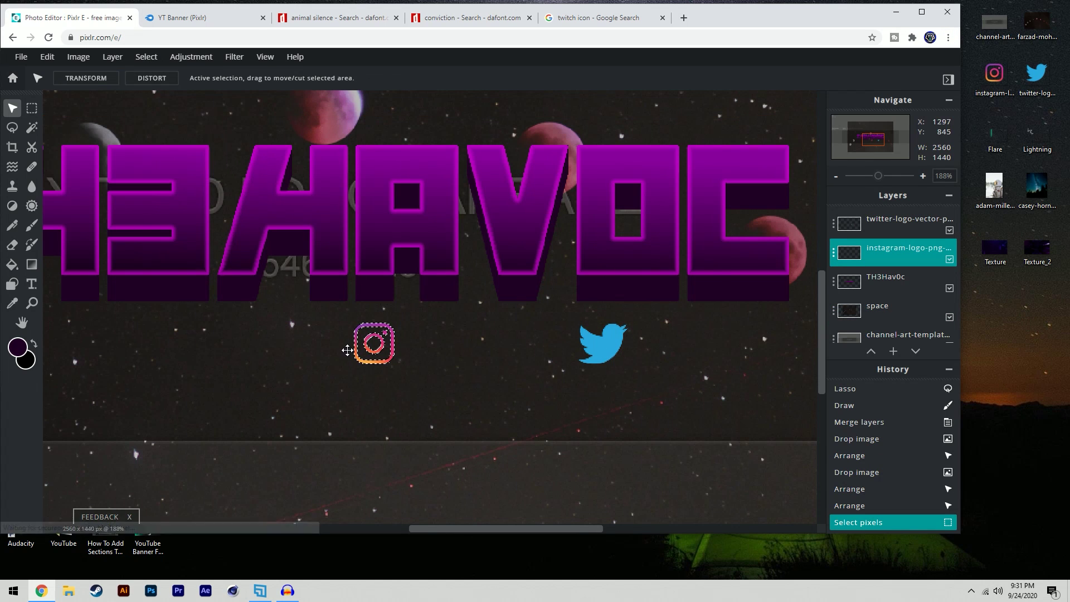
scroll(346, 346, up, 2)
click(12, 304)
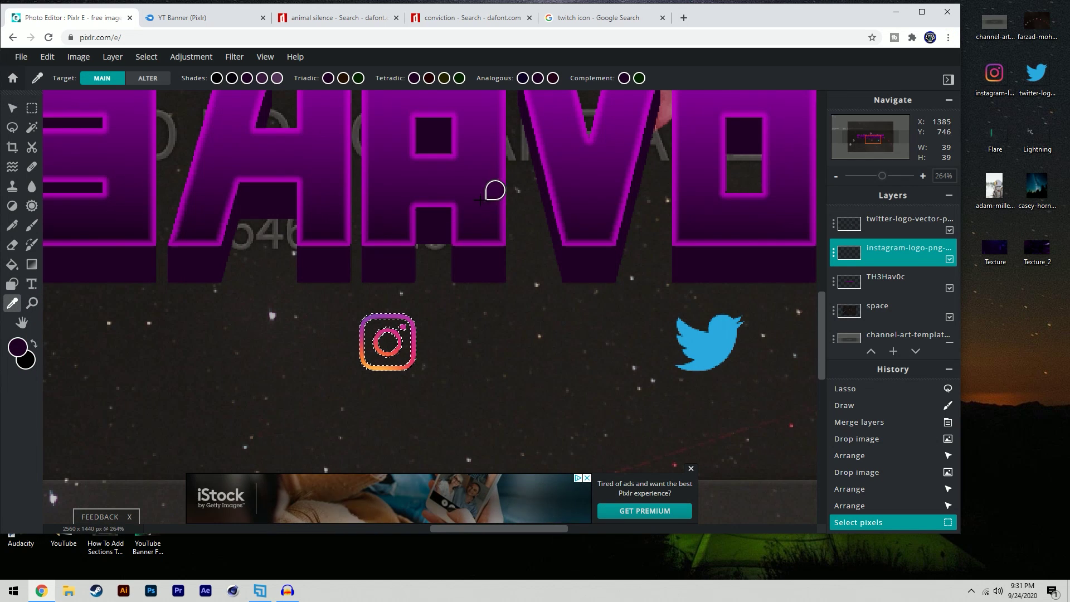
scroll(495, 187, down, 2)
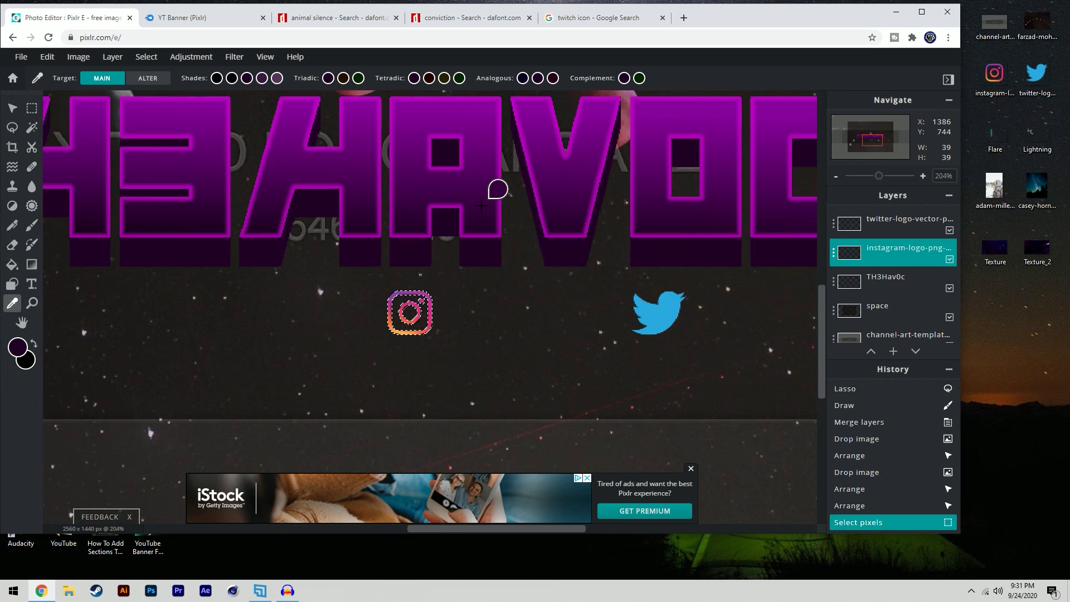
click(483, 174)
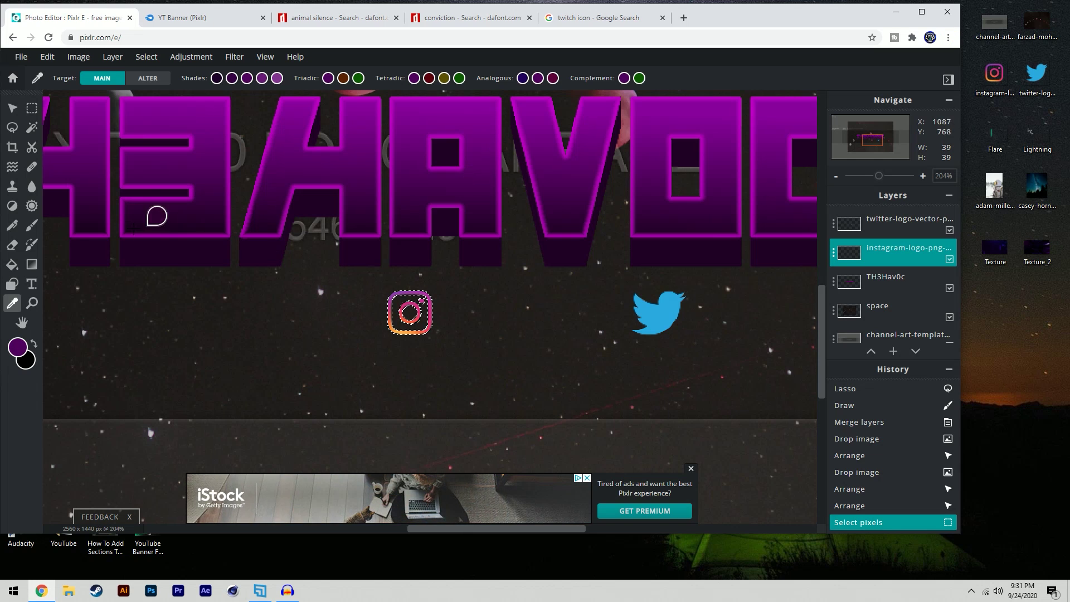
- Paint the selected Instagram logo in the sampled purple with a soft size 40 brush at 100% opacity
click(32, 225)
mouse_move(410, 322)
mouse_down()
mouse_move(440, 301)
mouse_move(392, 329)
mouse_move(380, 313)
mouse_move(395, 300)
mouse_move(414, 305)
mouse_move(388, 302)
mouse_up()
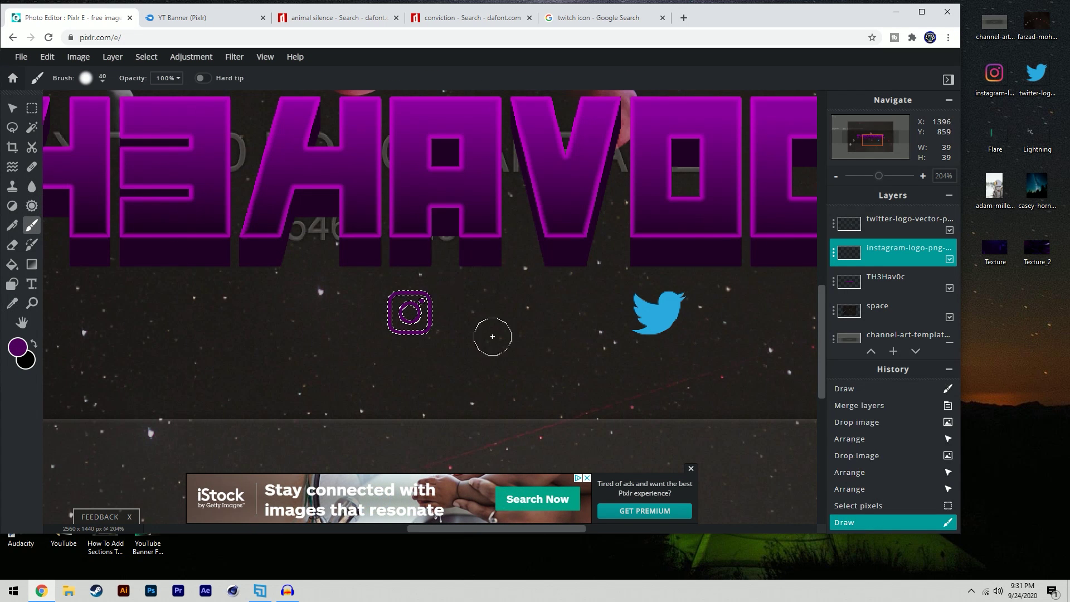
scroll(728, 313, up, 5)
click(12, 112)
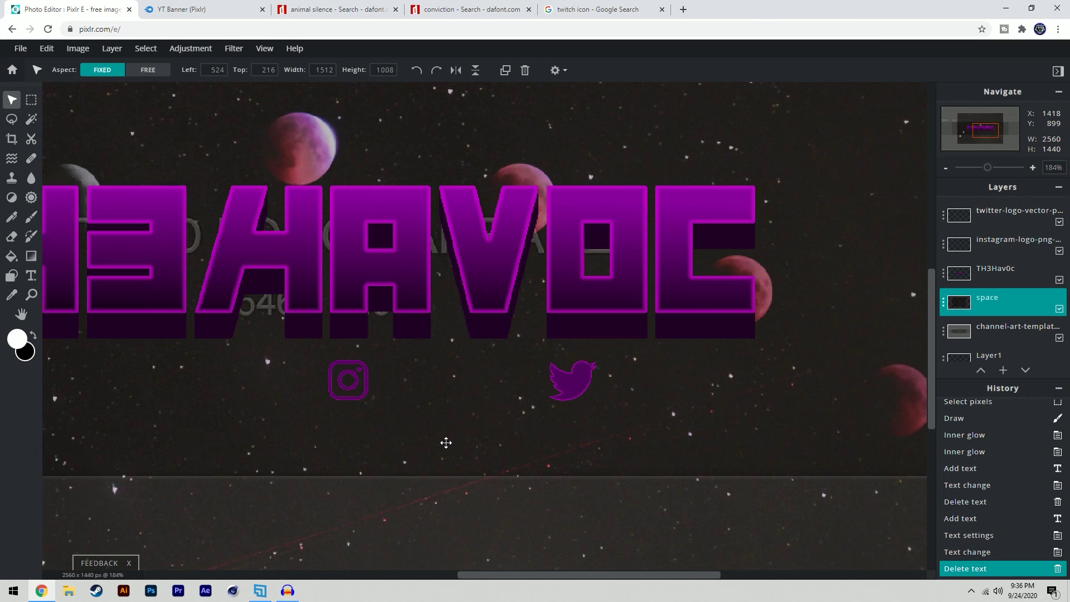
- Add a new text layer near the social logos beneath the lettering and set its font to Conviction
scroll(444, 442, up, 2)
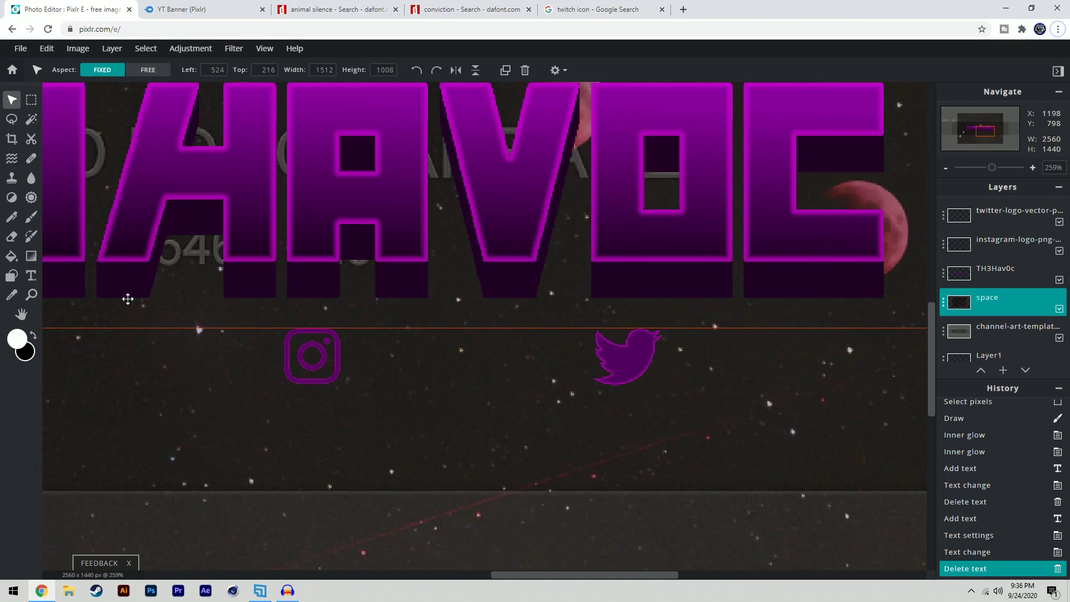
click(31, 275)
scroll(395, 364, down, 2)
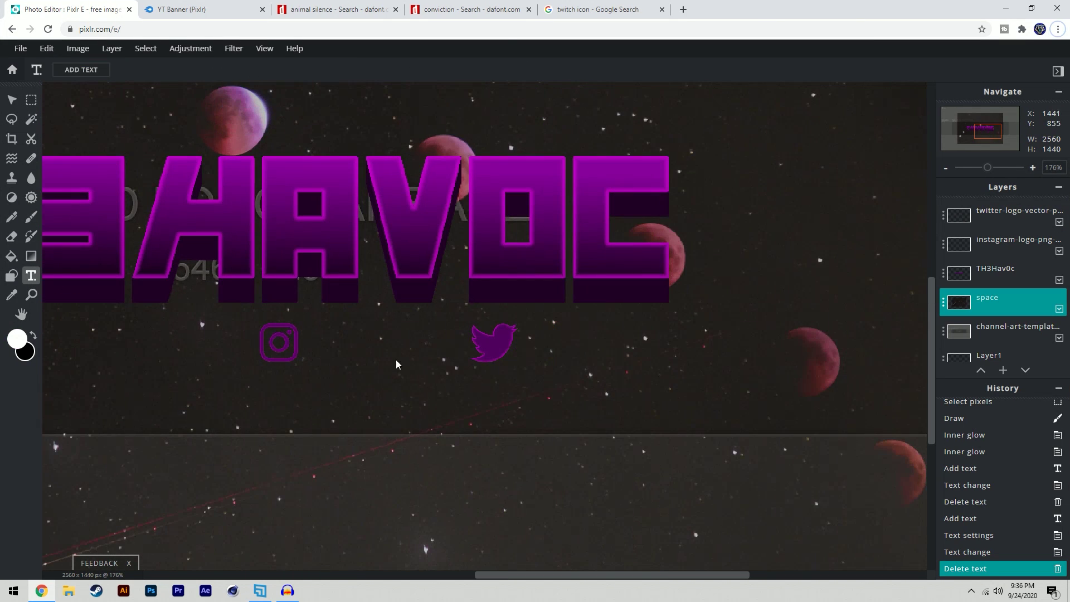
click(318, 366)
click(496, 371)
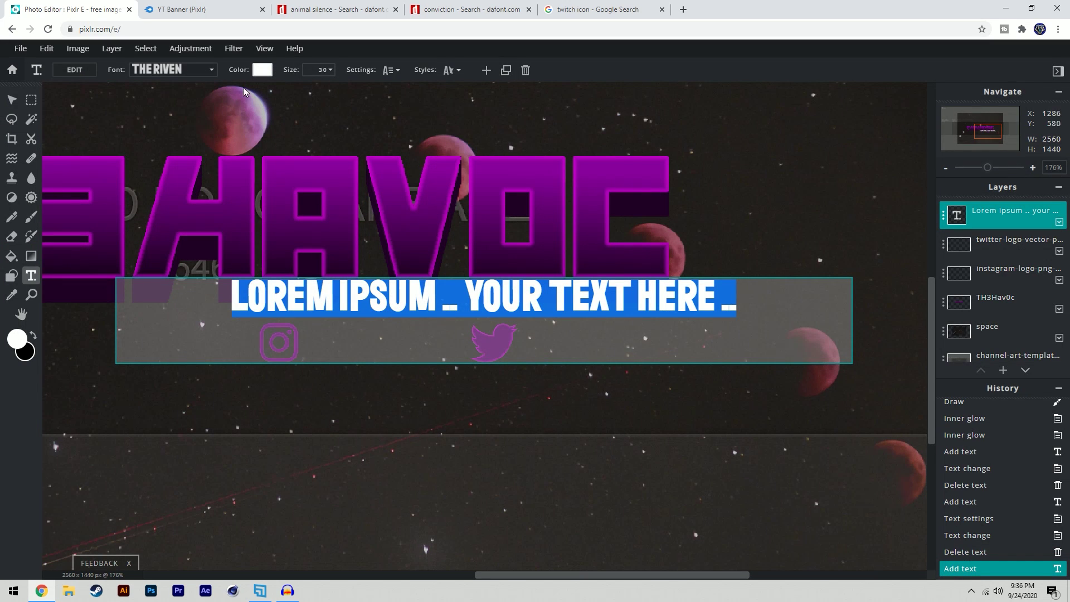
click(206, 69)
click(159, 122)
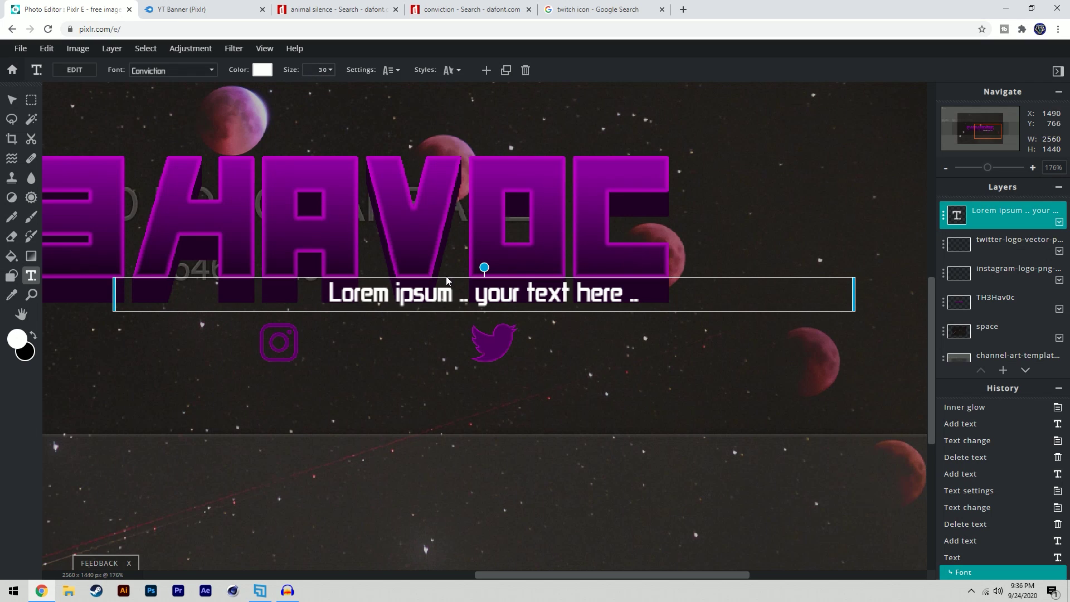
- Replace the placeholder text with TH3HAV0C
click(438, 295)
text(T)
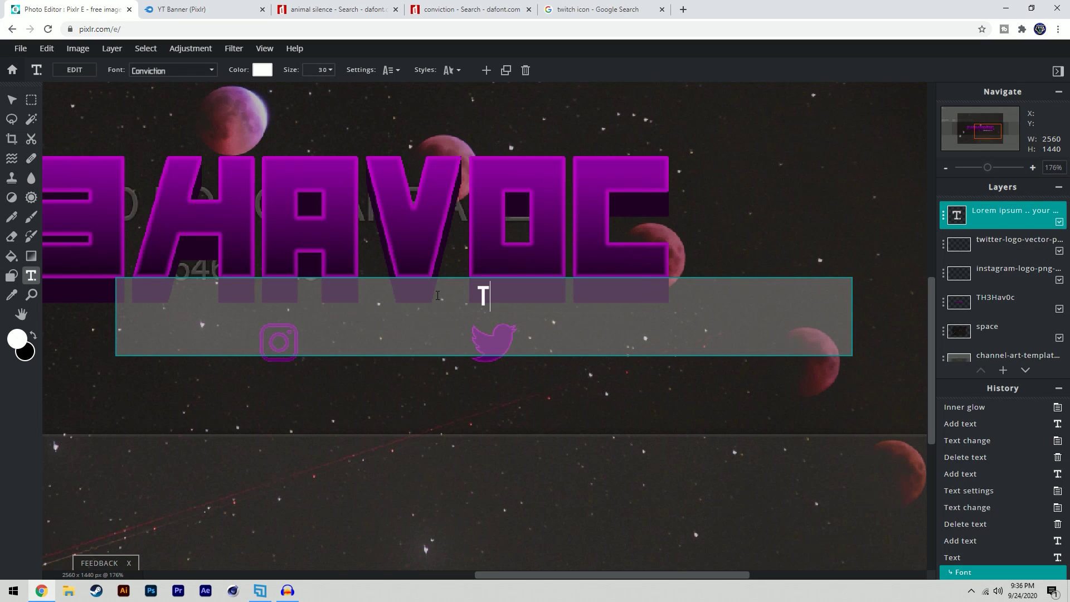
text(H3Ha)
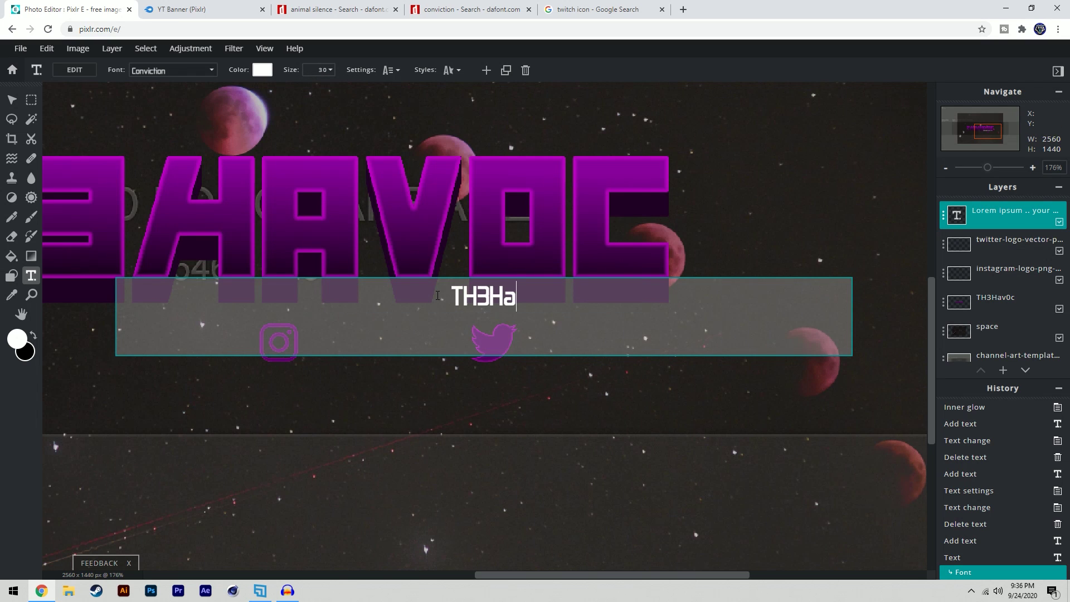
key(BackSpace)
text(AV0c)
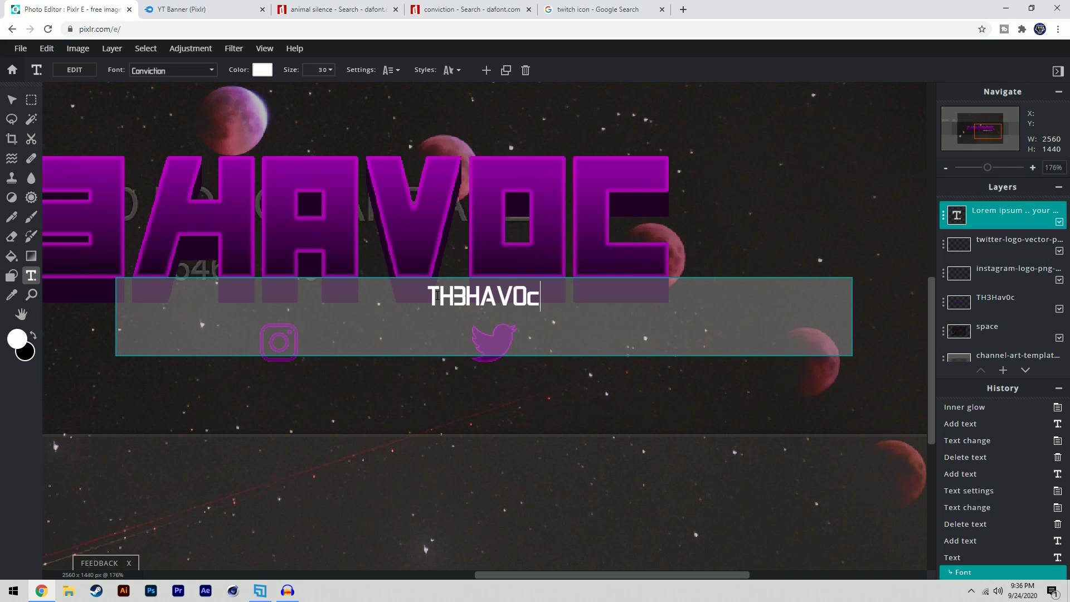
key(BackSpace)
text(C)
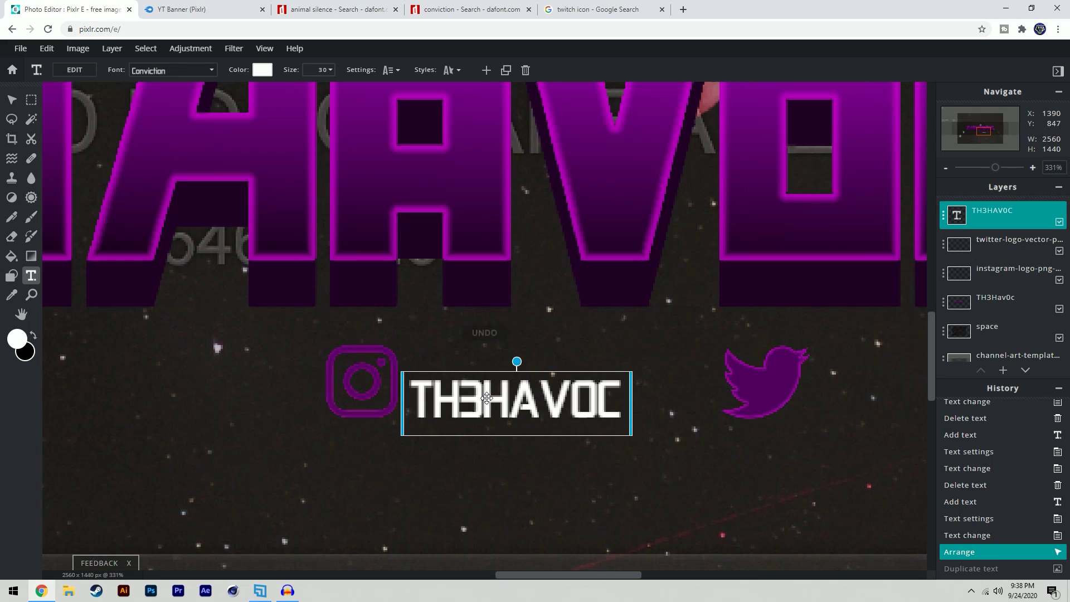
- Duplicate the small TH3HAV0C text and move the copy directly above the original, beside the Instagram logo
right_click(481, 396)
click(507, 460)
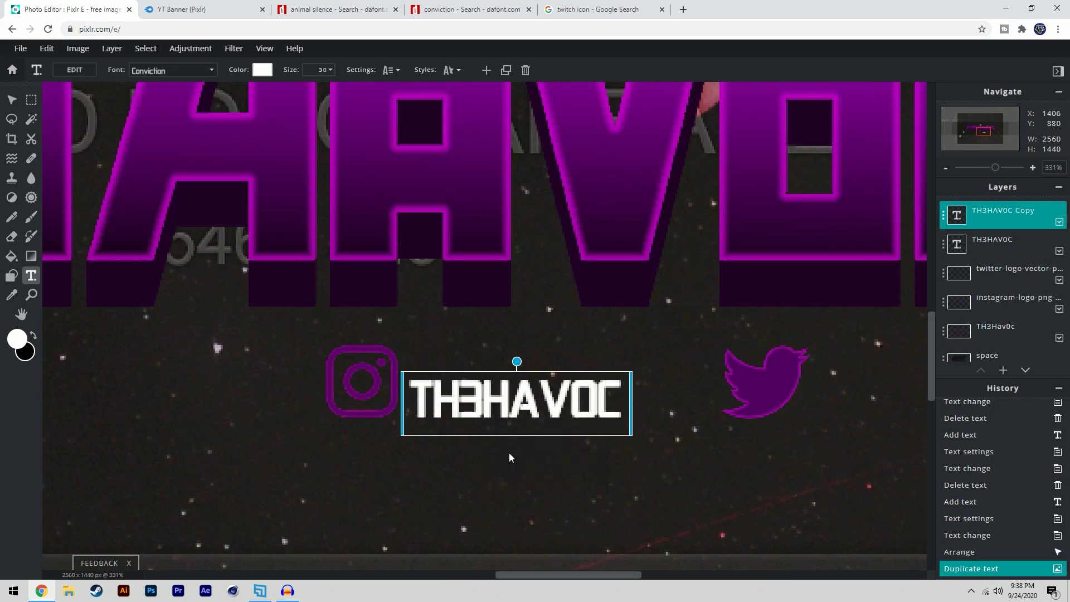
drag(473, 402, 496, 354)
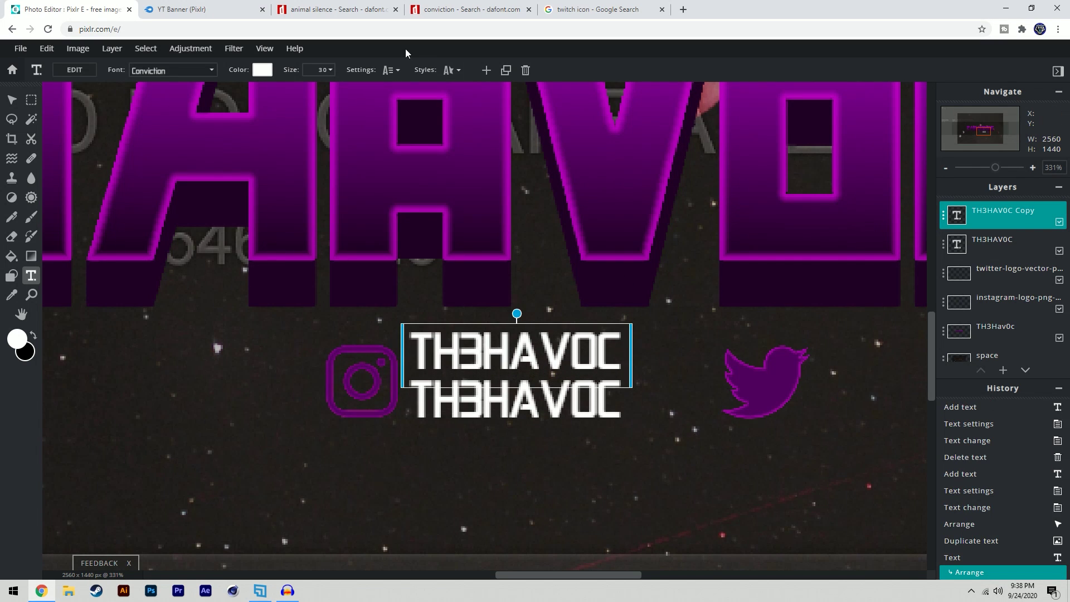
- Set the copied text's size to 20 and its colour to a purple sampled from the large lettering
click(318, 71)
text(2)
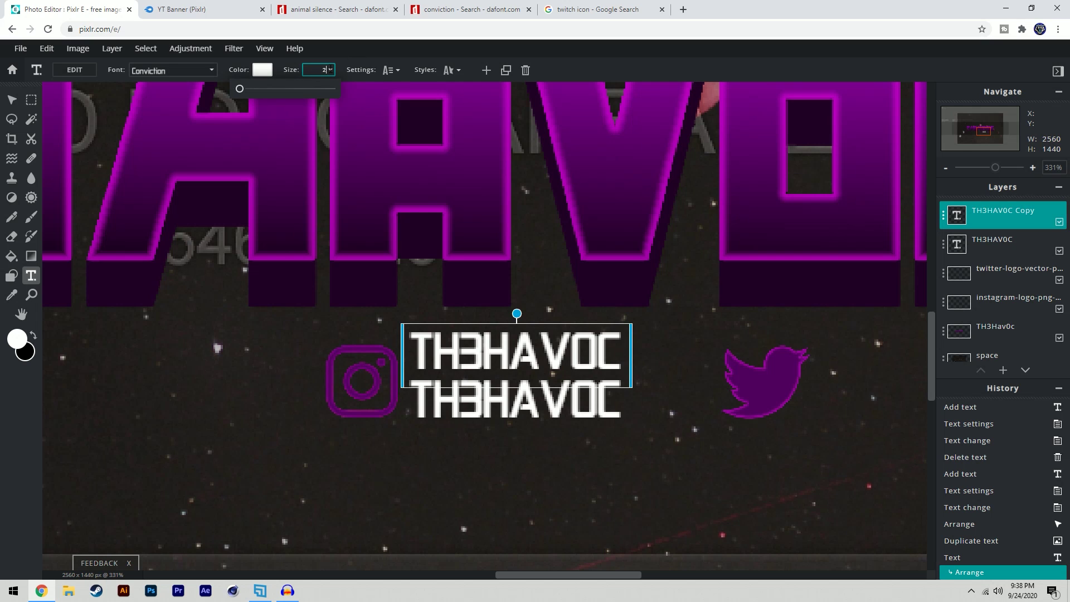
text(0)
click(269, 73)
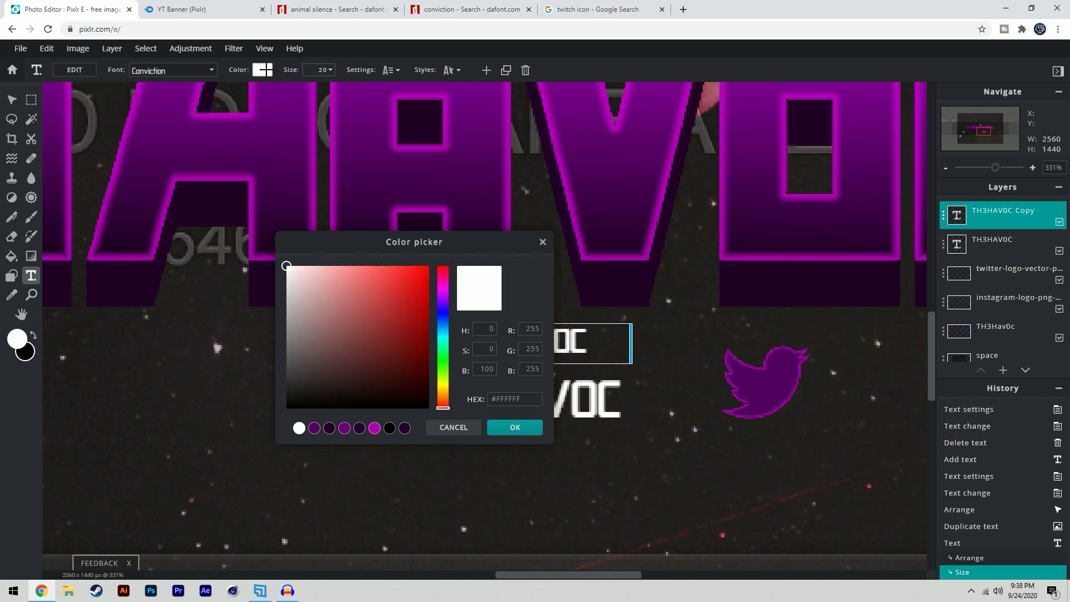
click(481, 147)
click(515, 427)
- Change the copied text to INSTAGRAM and left-align it above the small TH3HAV0C text
text(INSTAGRAM)
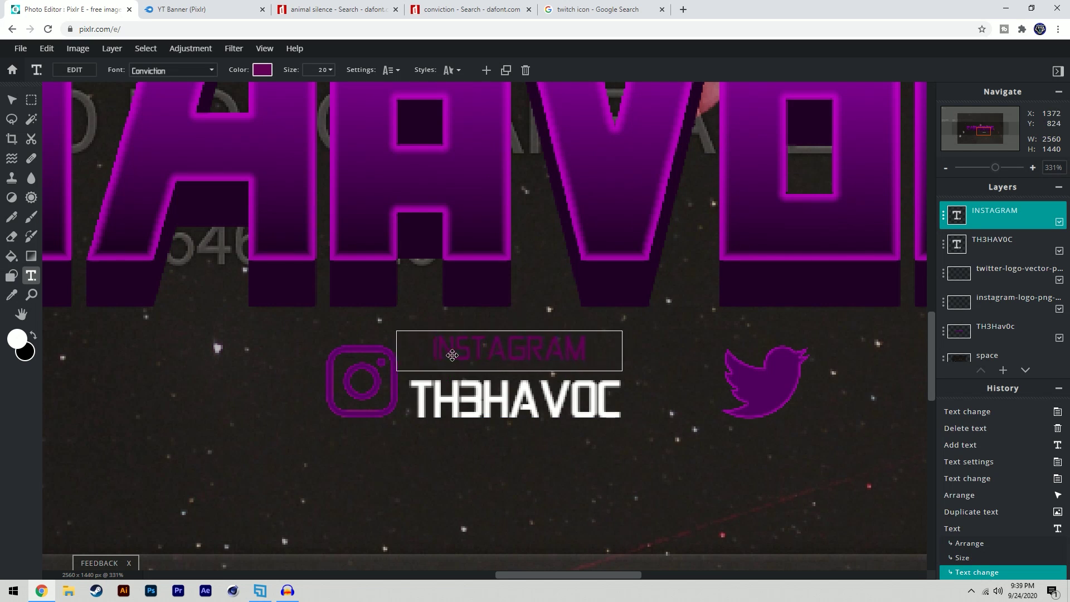
drag(410, 341, 375, 335)
- Duplicate the INSTAGRAM text layer and the small TH3HAV0C text layer
scroll(418, 375, up, 2)
scroll(298, 306, down, 3)
right_click(301, 314)
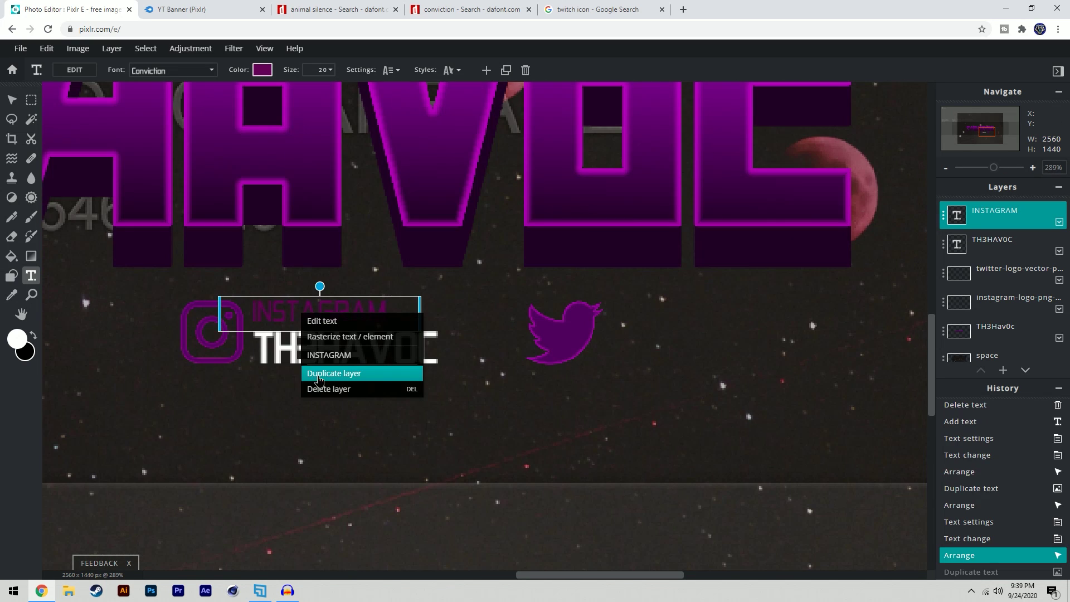
click(318, 374)
click(310, 354)
right_click(312, 356)
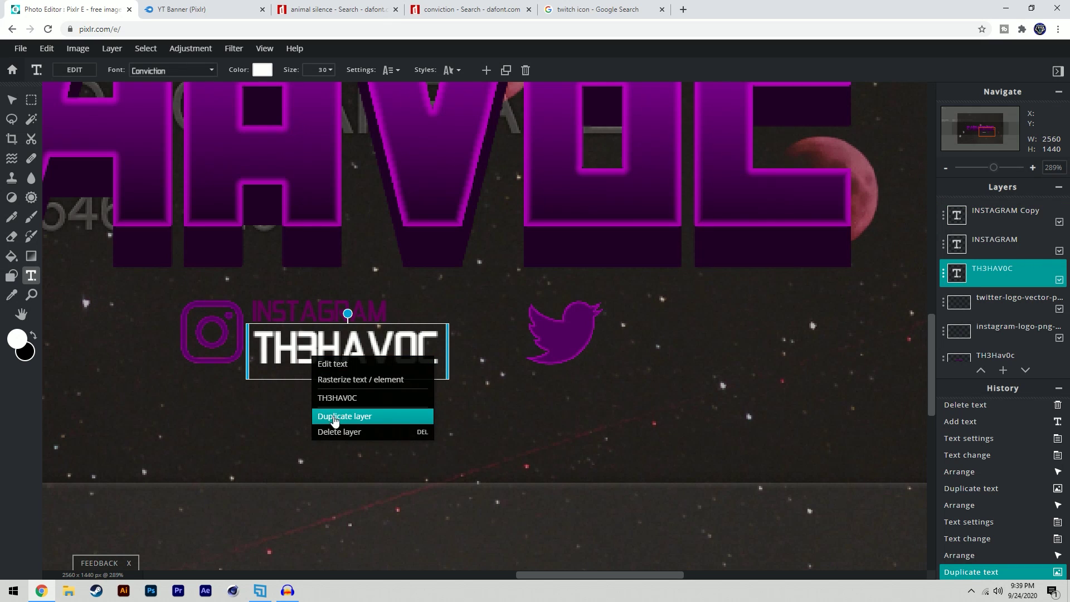
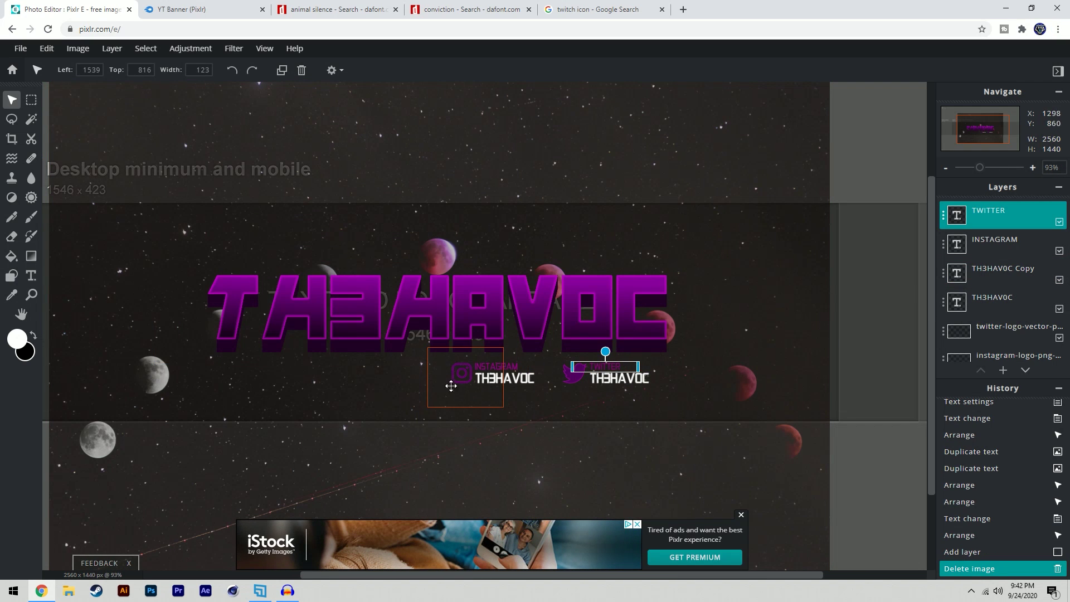
- Merge the TWITTER layer down repeatedly until it includes the INSTAGRAM text, both small TH3HAV0C texts and both logos
click(741, 515)
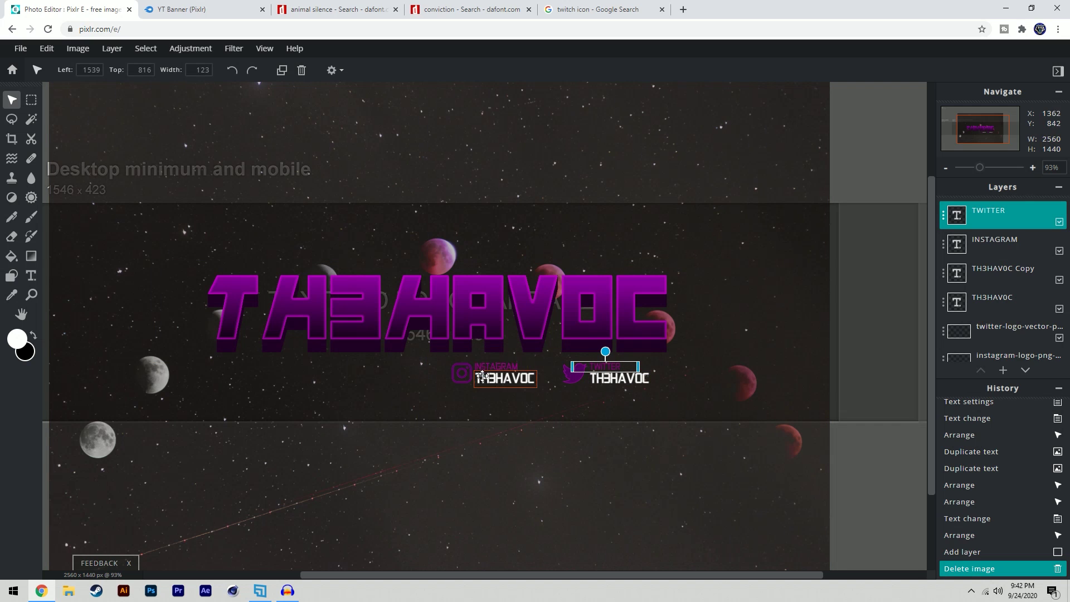
click(944, 219)
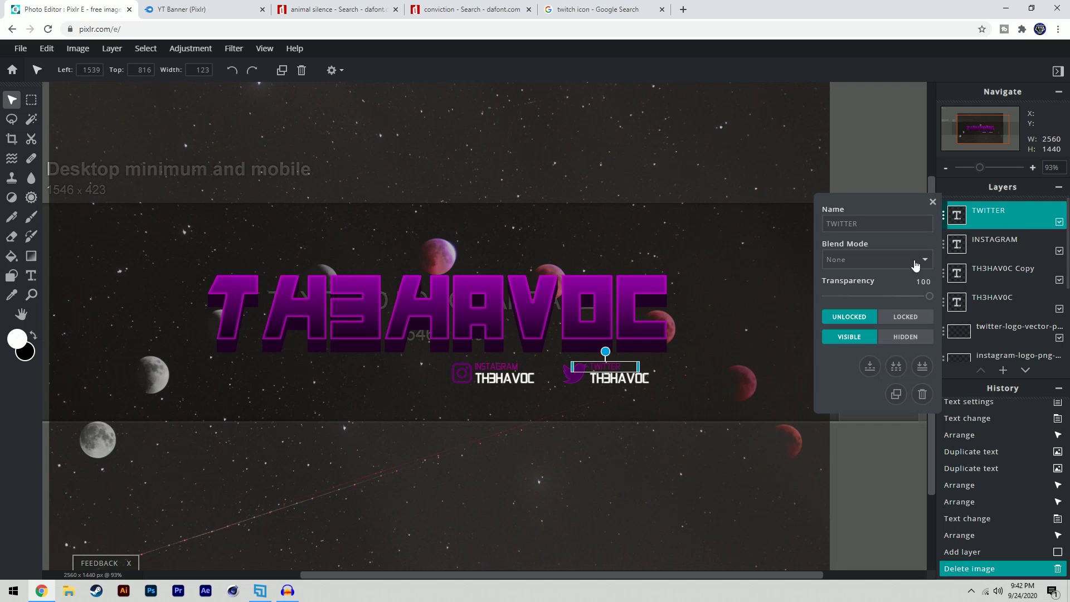
click(869, 361)
click(947, 218)
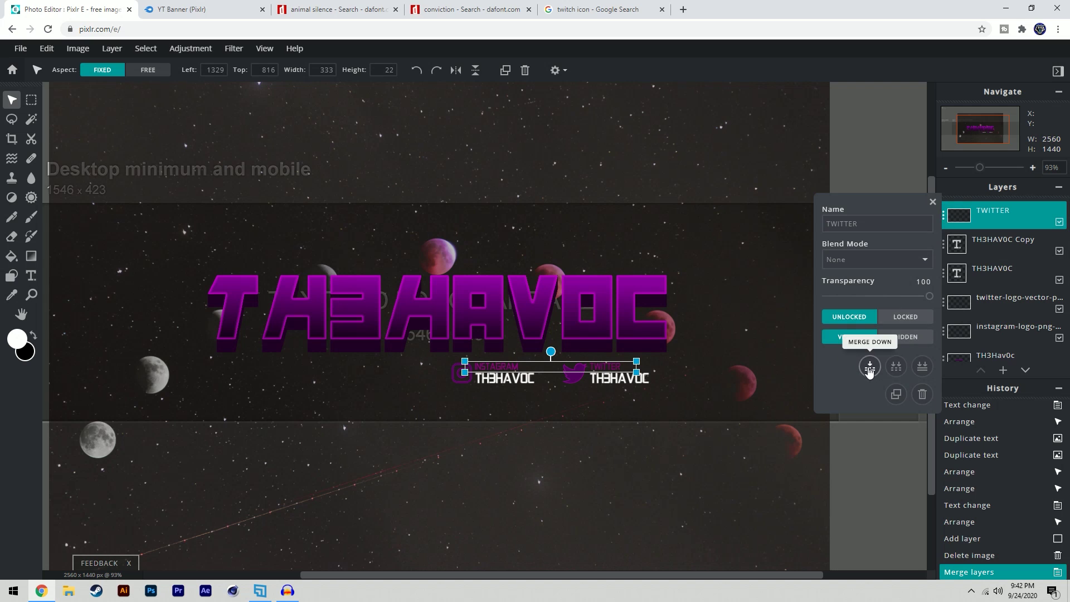
click(868, 363)
click(944, 219)
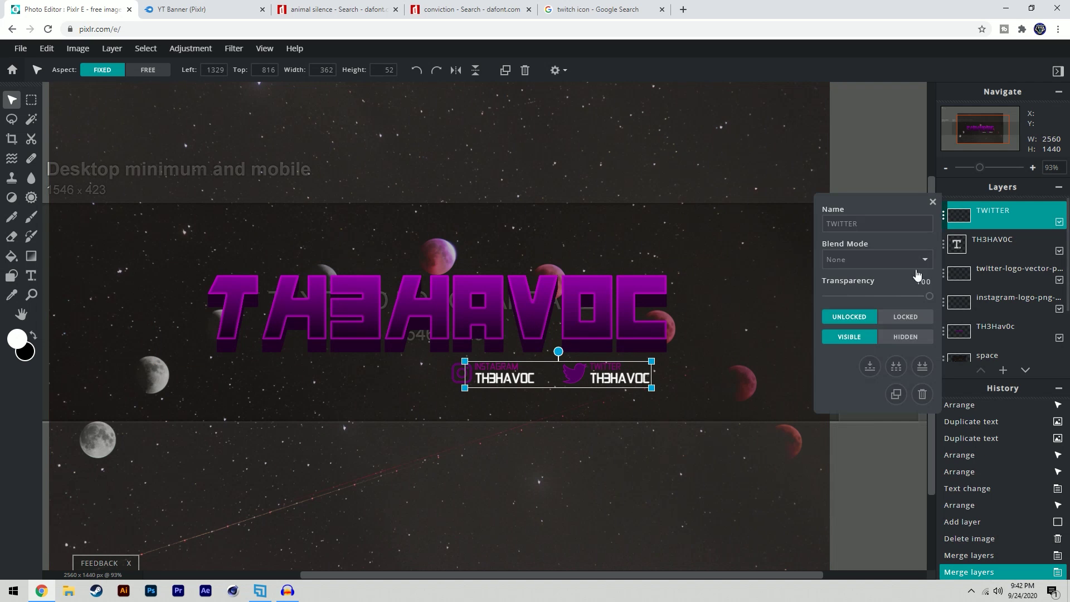
click(869, 365)
click(946, 217)
click(869, 366)
click(946, 218)
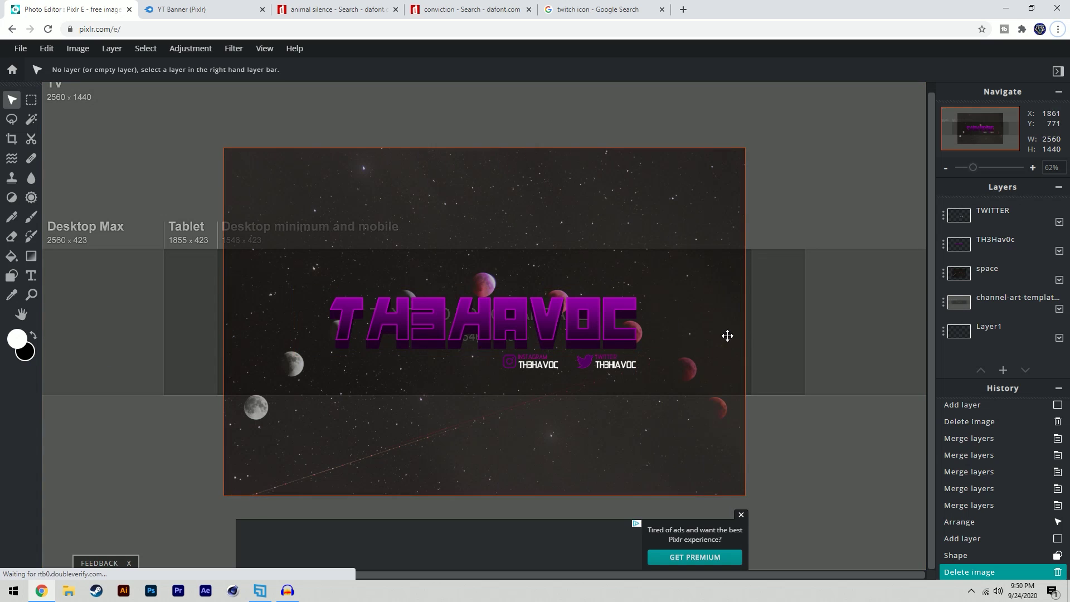
- Activate the Shape tool and add a new empty layer above the merged TWITTER layer
scroll(449, 361, down, 2)
scroll(449, 361, down, 1)
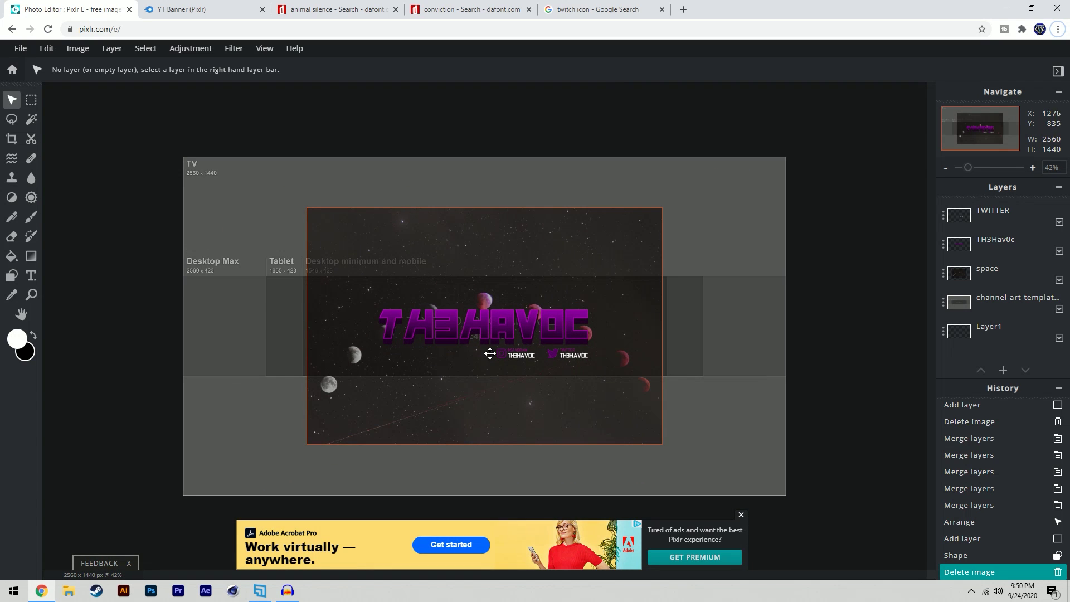
scroll(467, 358, up, 2)
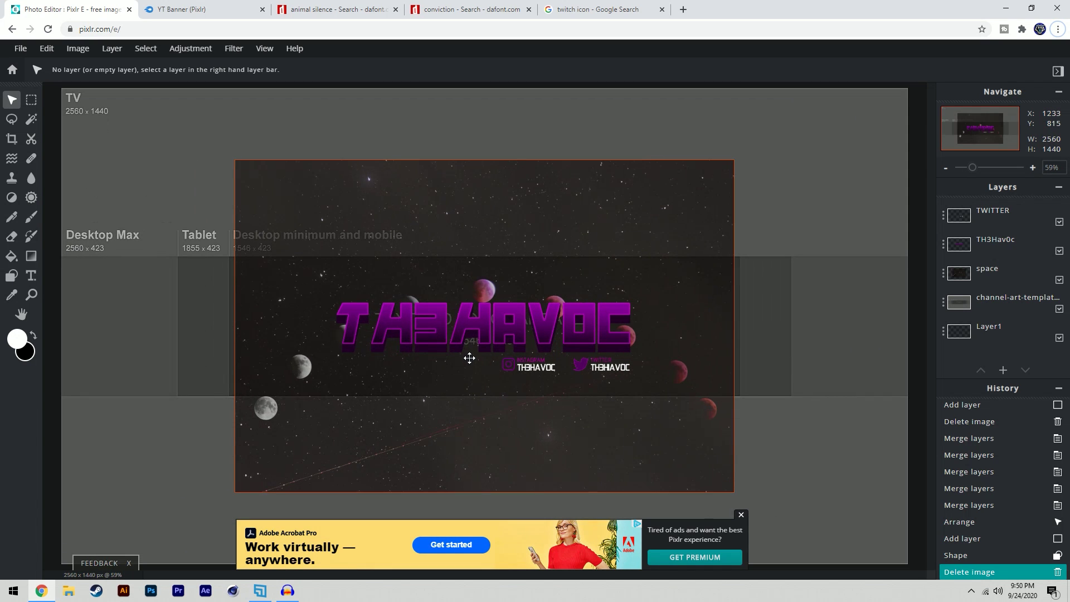
click(12, 276)
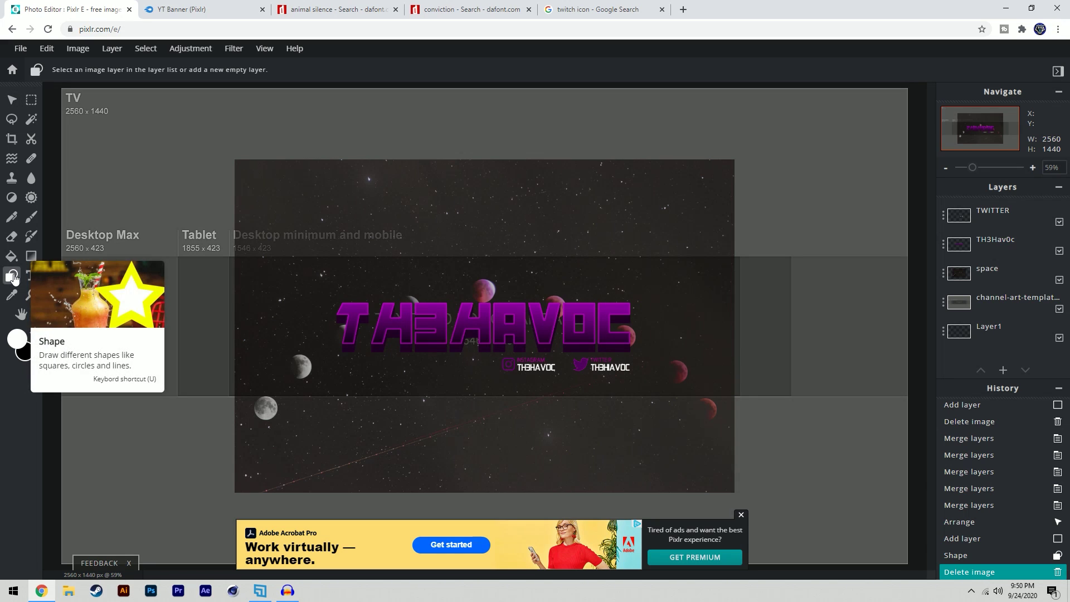
click(1002, 370)
click(547, 312)
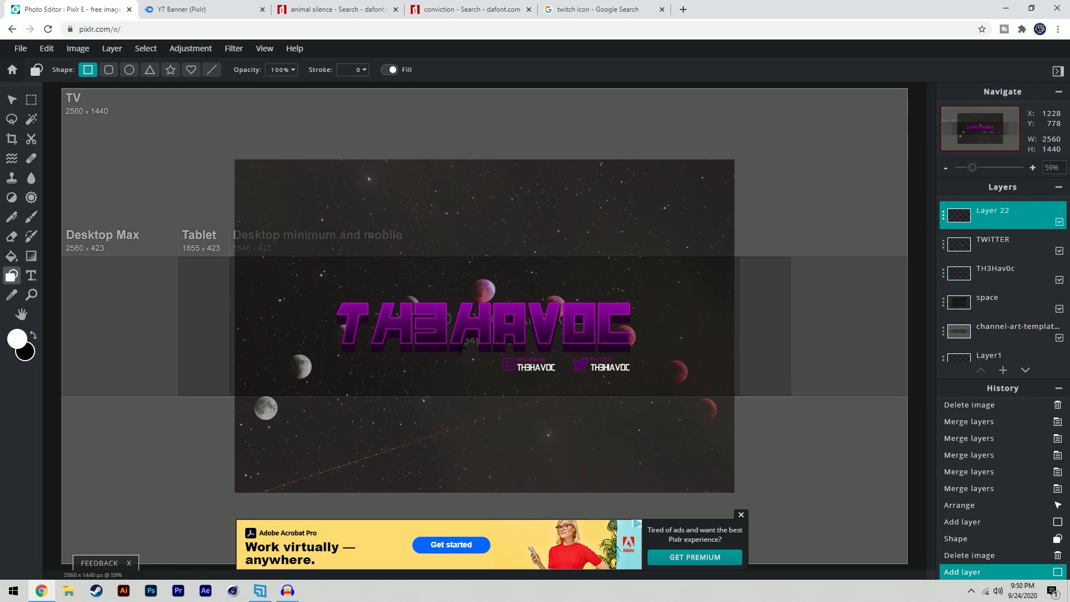
- Set the secondary colour to black (#000000) for drawing a filled rectangle
scroll(386, 372, up, 1)
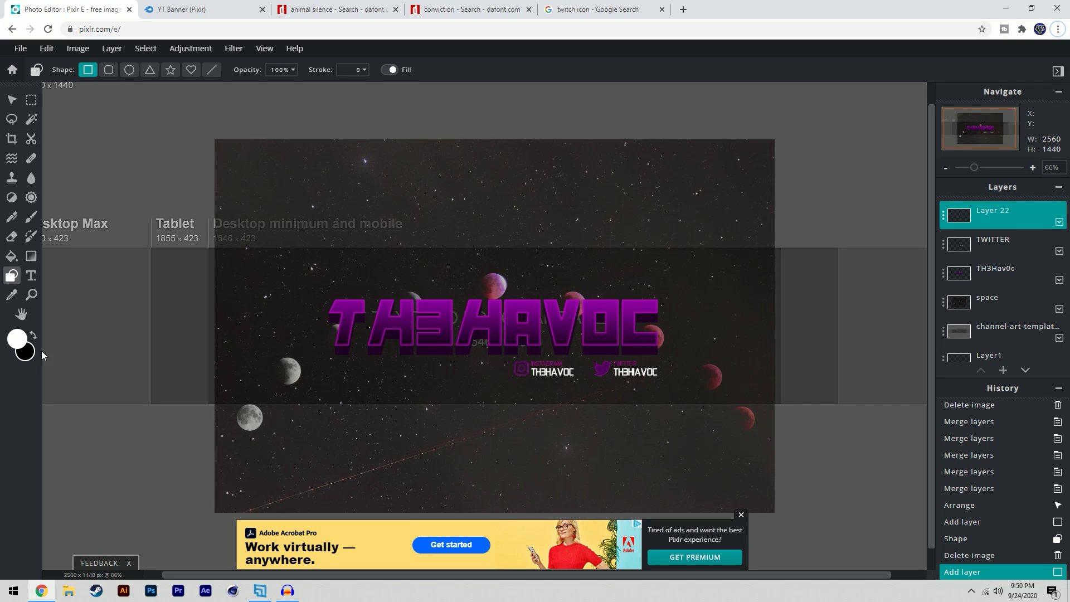
click(22, 356)
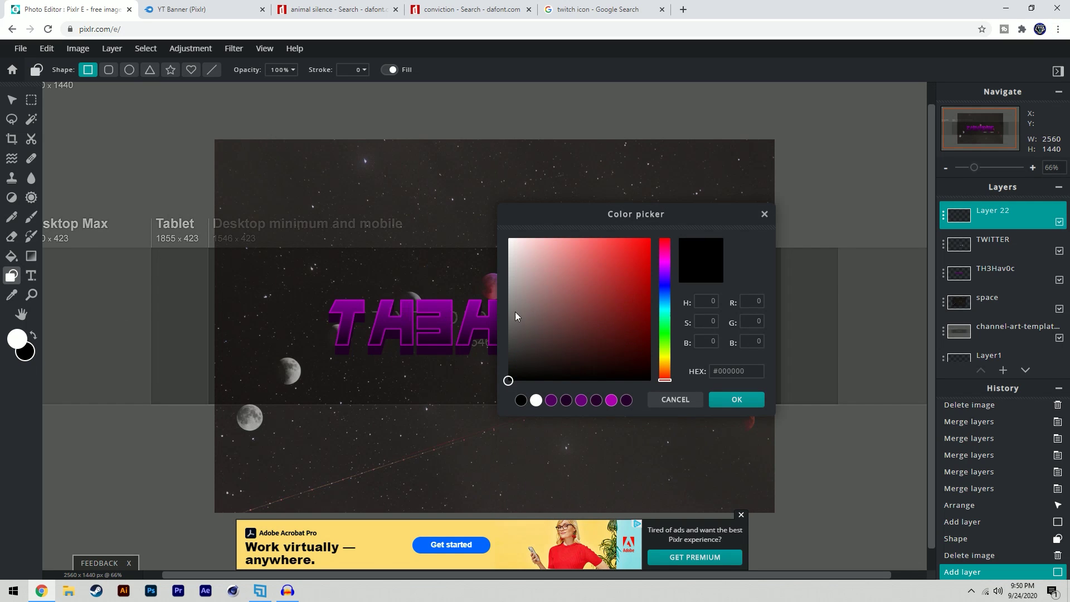
click(719, 399)
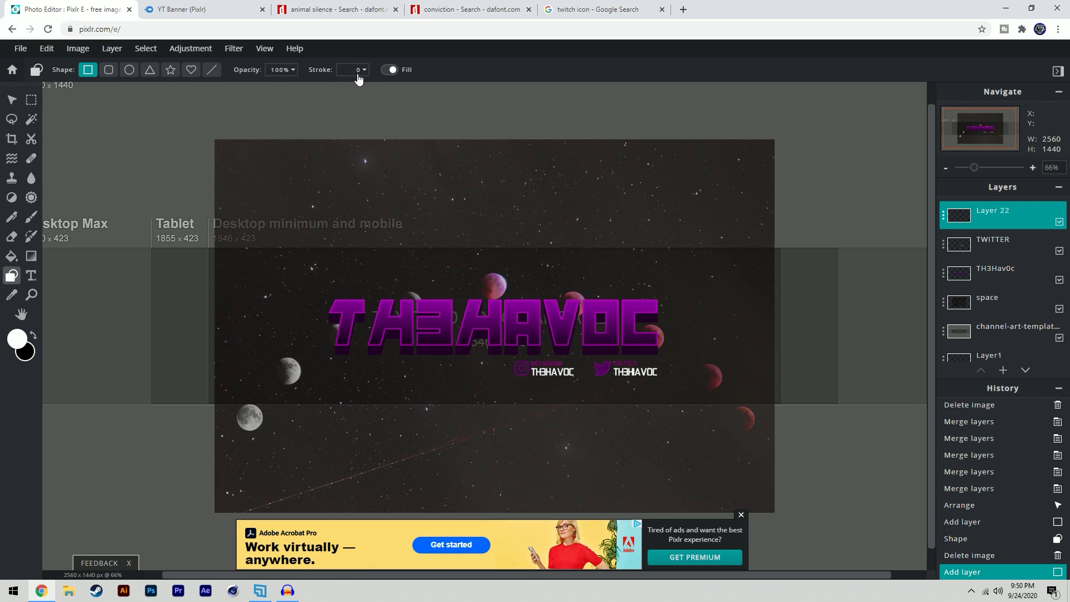
scroll(332, 378, down, 2)
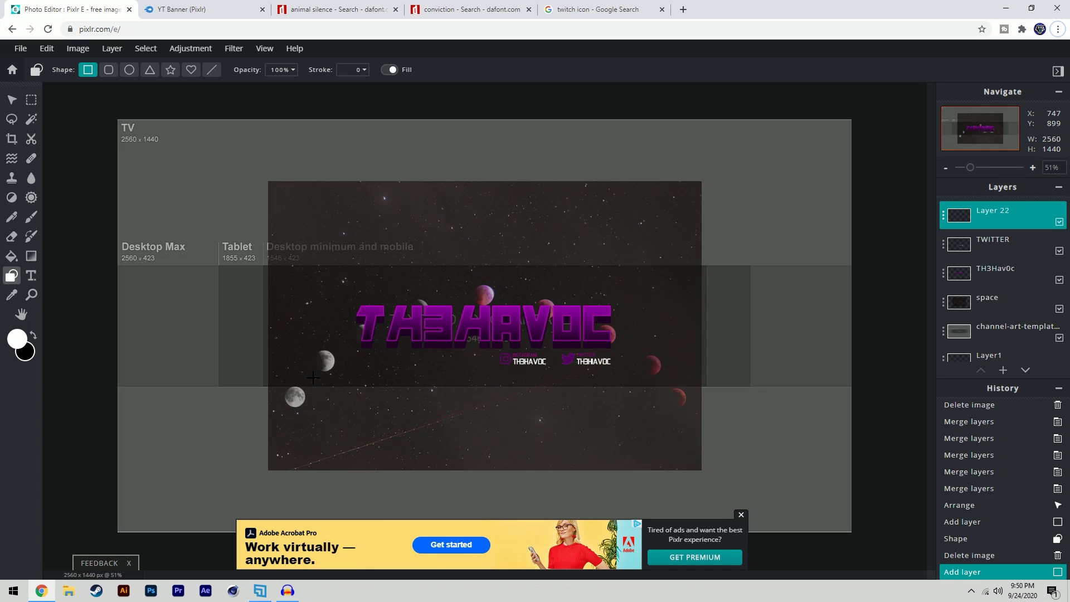
- Draw a black bar about 2560 x 52 px across the canvas over the social logos and move its layer below TWITTER
mouse_move(102, 351)
mouse_down()
mouse_move(848, 367)
mouse_move(856, 390)
mouse_move(838, 406)
mouse_move(864, 330)
mouse_move(886, 367)
mouse_up()
click(18, 101)
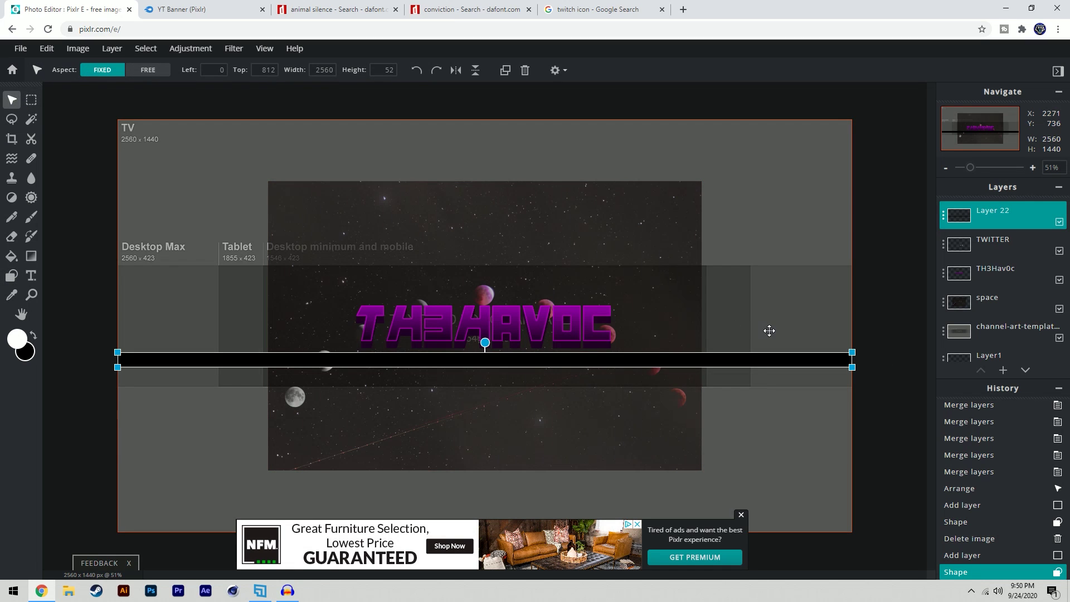
drag(990, 214, 990, 246)
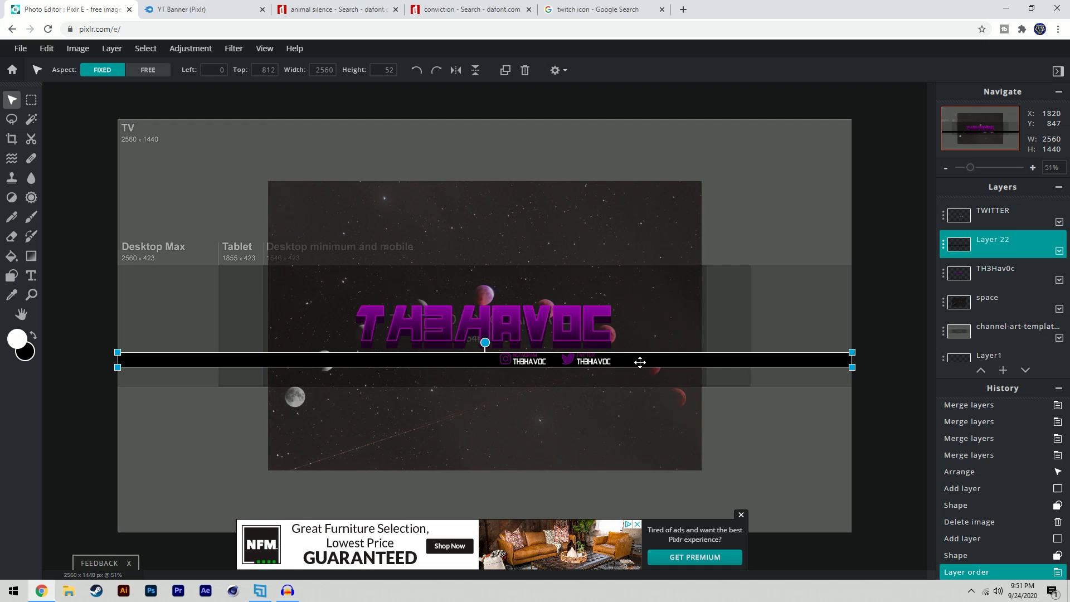
- Lower the transparency value of the black bar's layer to make the bar semi-transparent
click(943, 250)
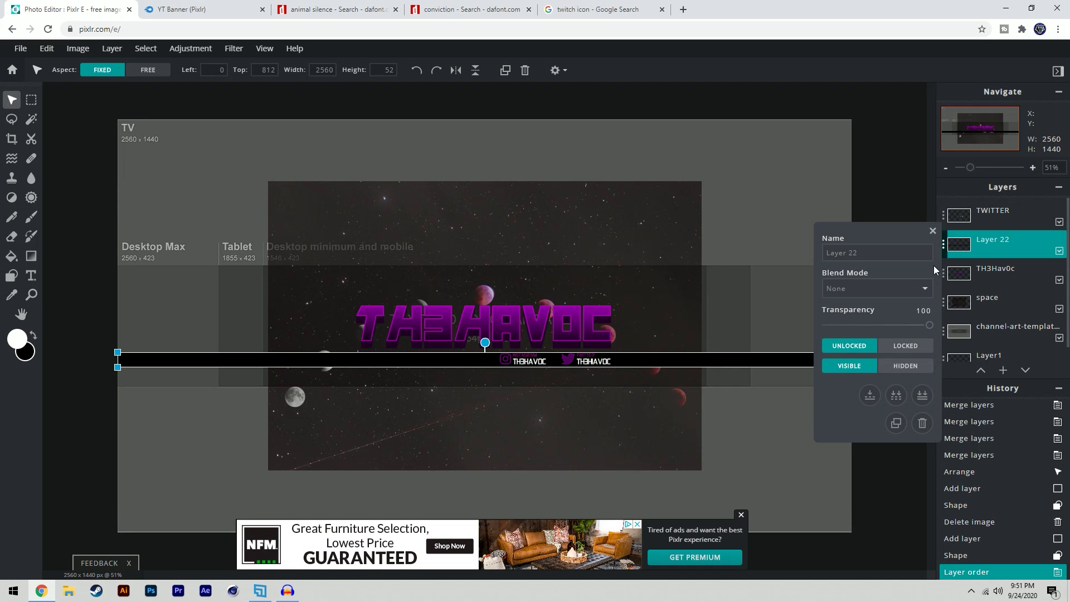
click(897, 325)
drag(886, 326, 878, 326)
click(473, 366)
scroll(480, 334, up, 1)
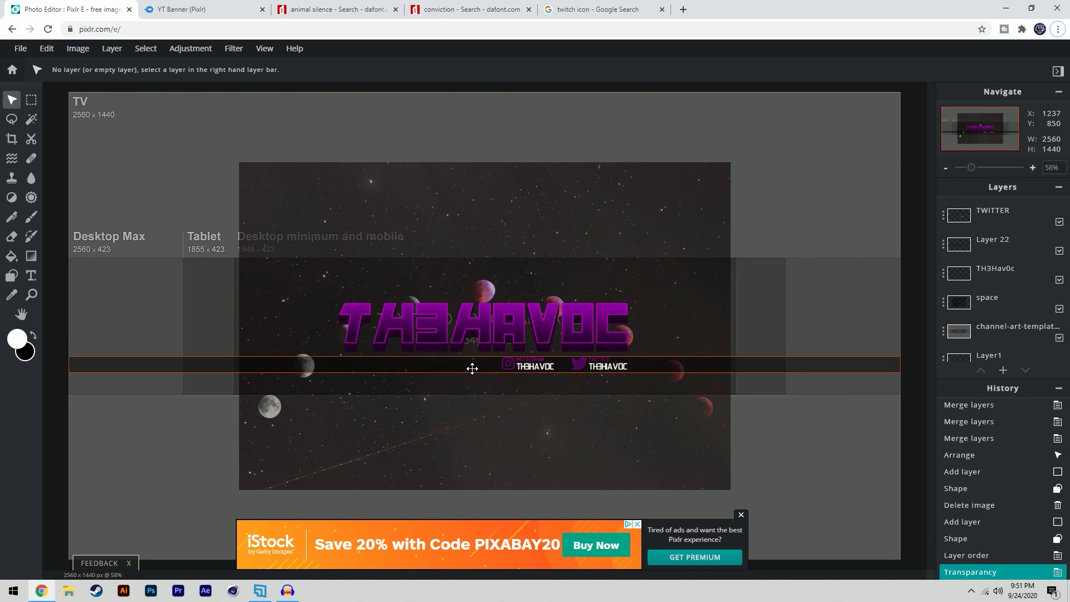
- Merge the TWITTER layer down into the semi-transparent black bar layer
click(522, 366)
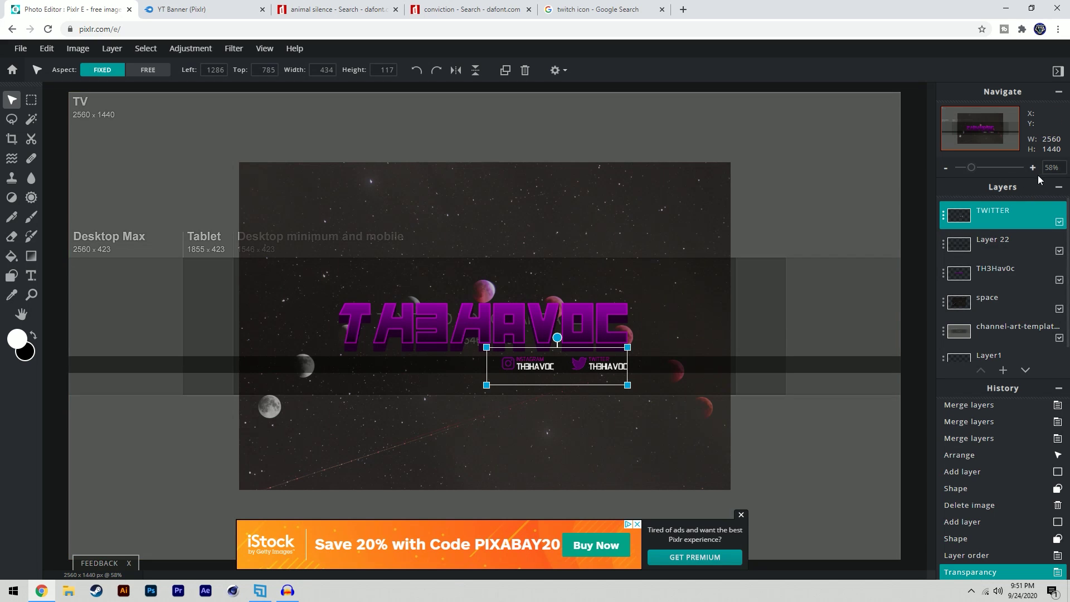
click(943, 217)
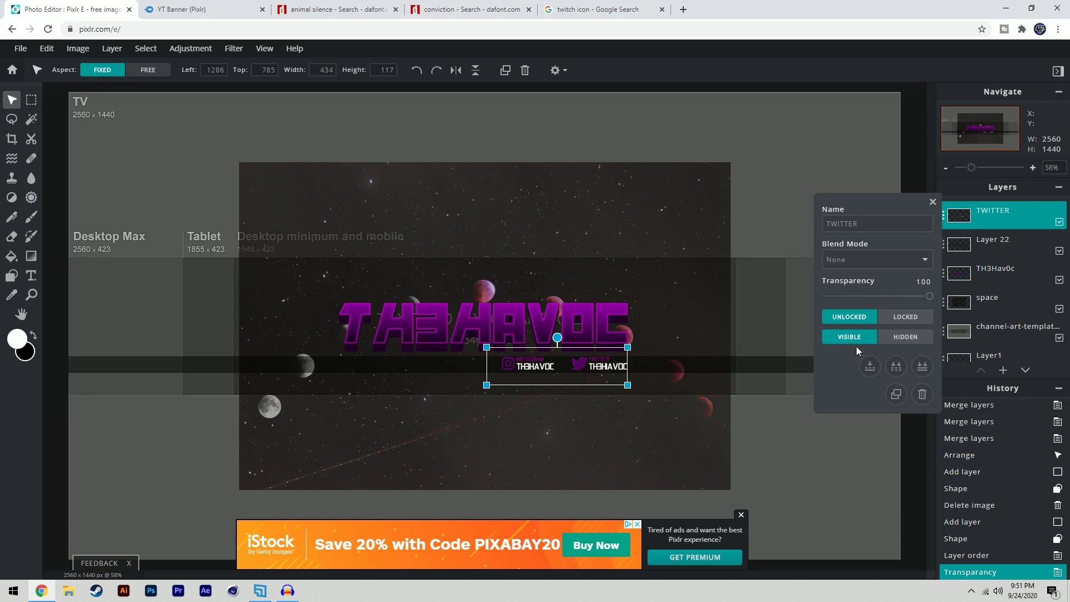
click(870, 369)
drag(594, 359, 604, 363)
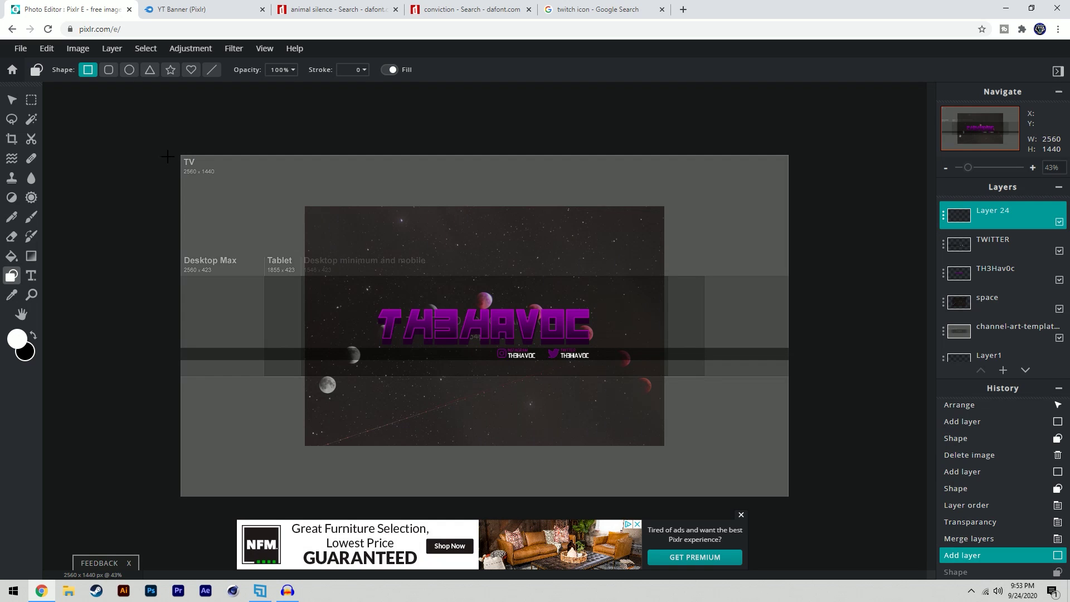
- Draw a full-width black rectangle about 504 px high covering the canvas above the Desktop Max area and align its lower edge to that area
mouse_move(170, 144)
mouse_down()
mouse_move(324, 223)
mouse_move(358, 80)
mouse_move(418, 215)
mouse_move(719, 231)
mouse_move(800, 256)
mouse_move(807, 275)
mouse_up()
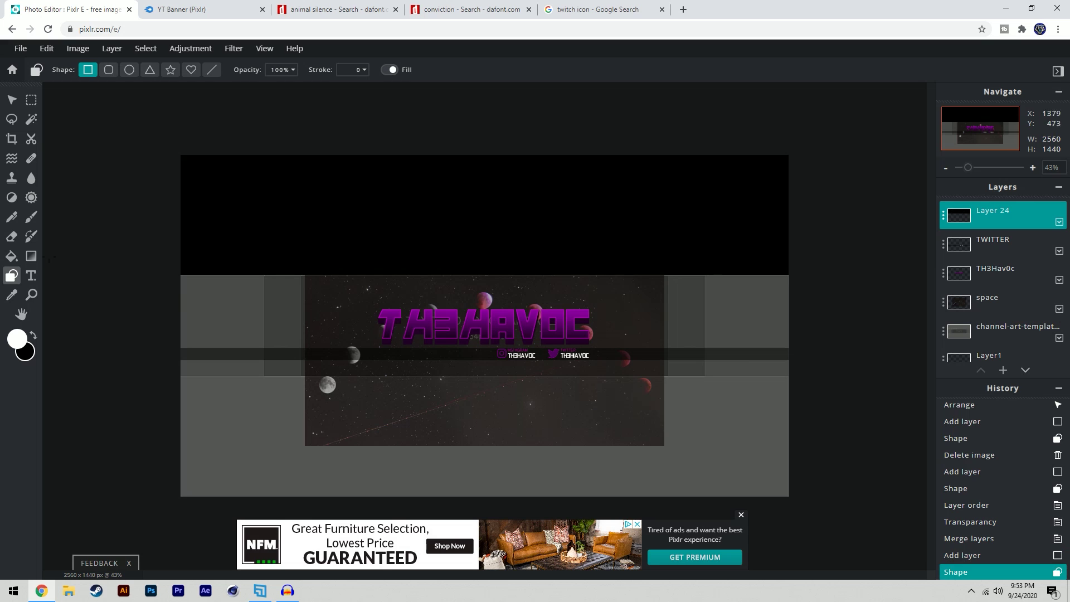
key(v)
scroll(172, 243, up, 6)
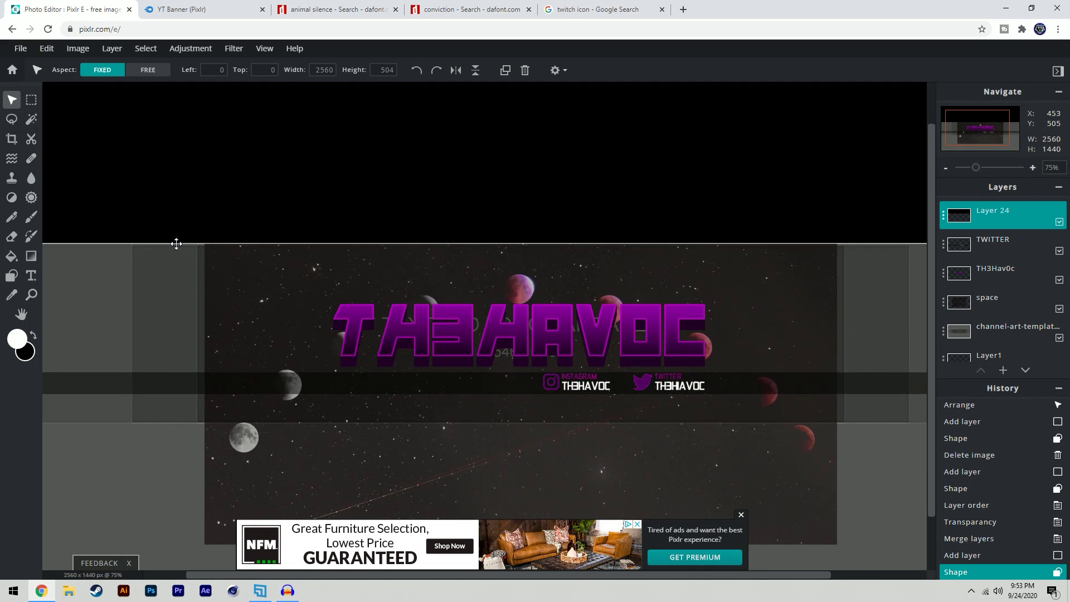
scroll(177, 235, up, 3)
drag(269, 197, 270, 208)
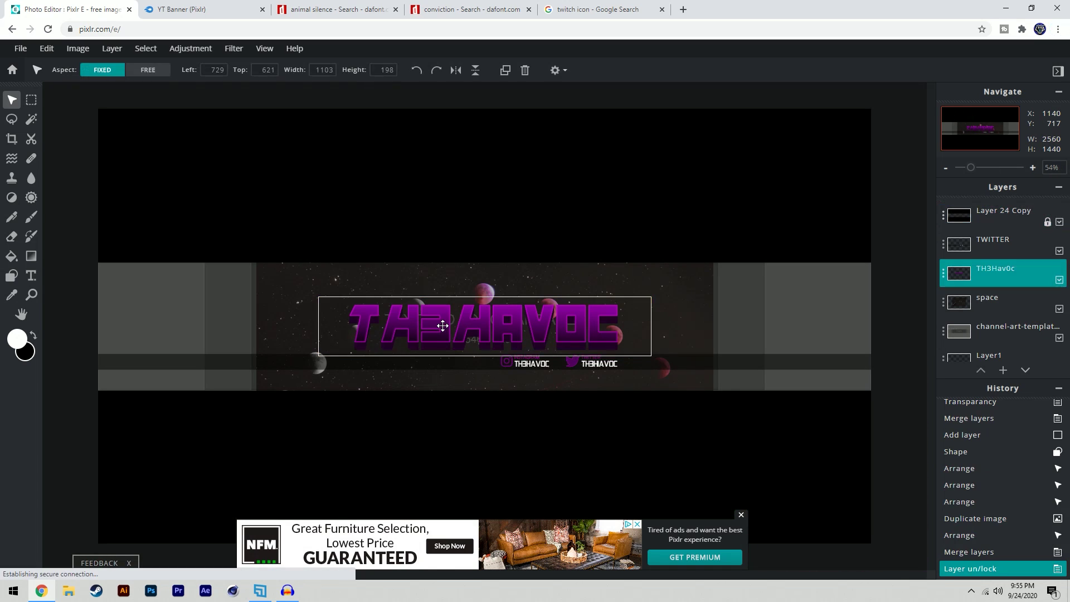
- Rotate the large TH3Hav0c lettering to 350.1° with Free transform, shift it slightly up and apply the transform
click(47, 50)
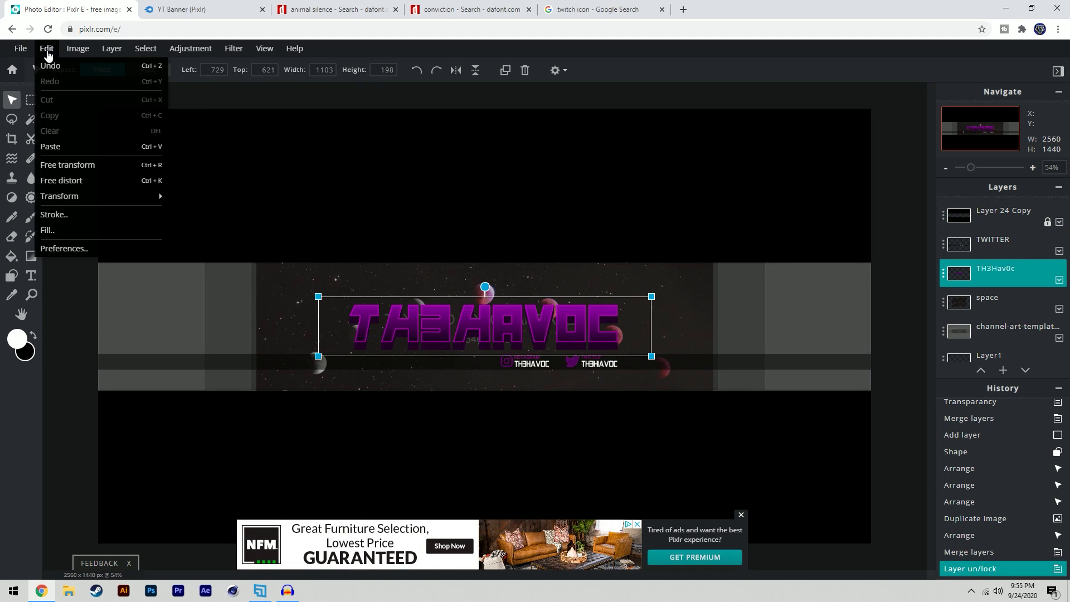
click(66, 163)
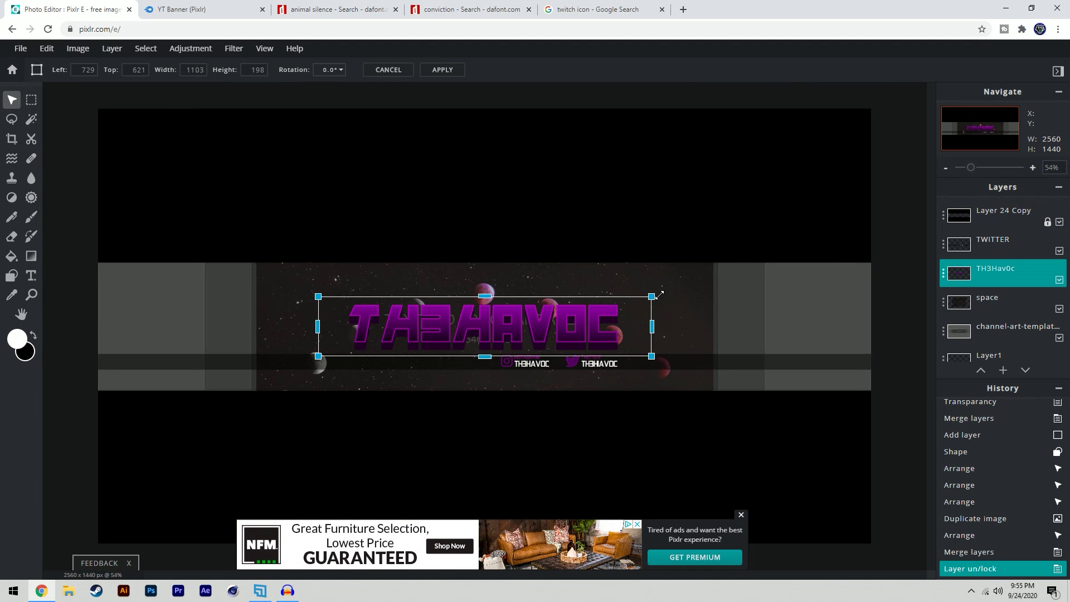
drag(659, 294, 657, 274)
drag(529, 319, 521, 310)
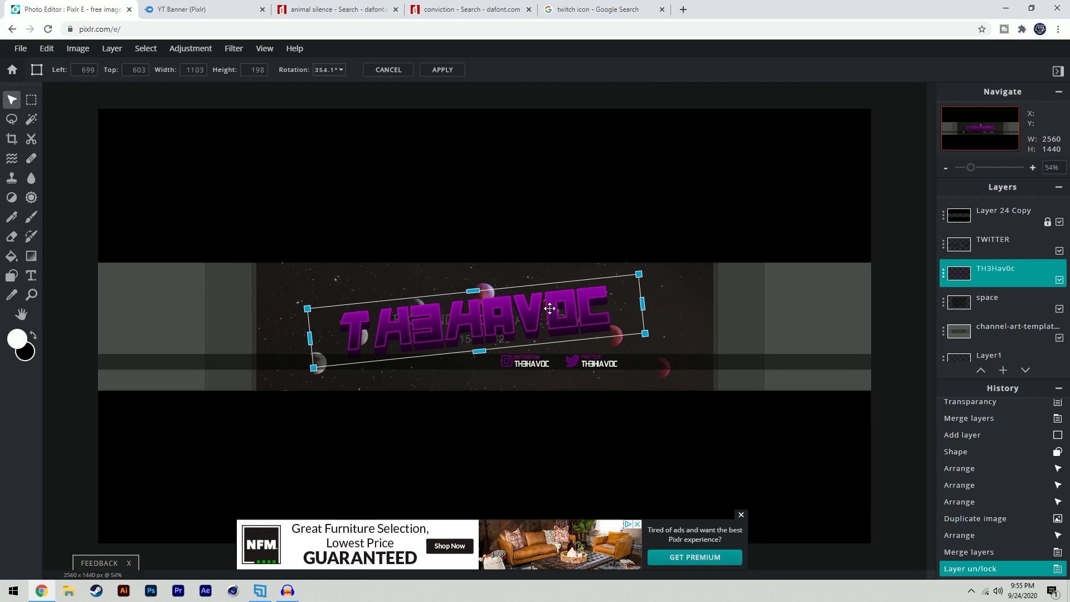
drag(648, 270, 648, 254)
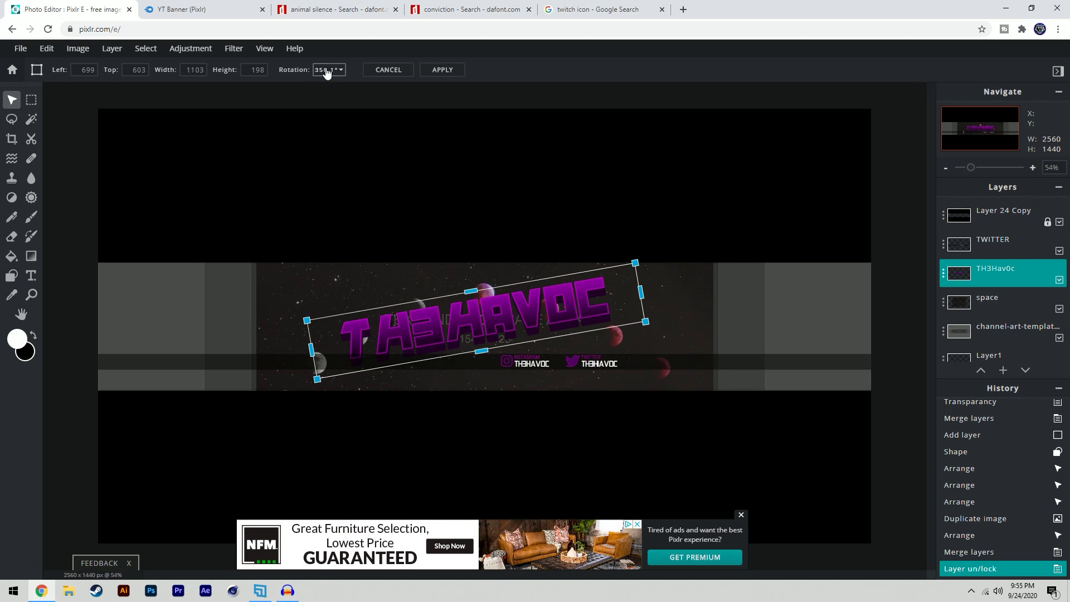
click(14, 100)
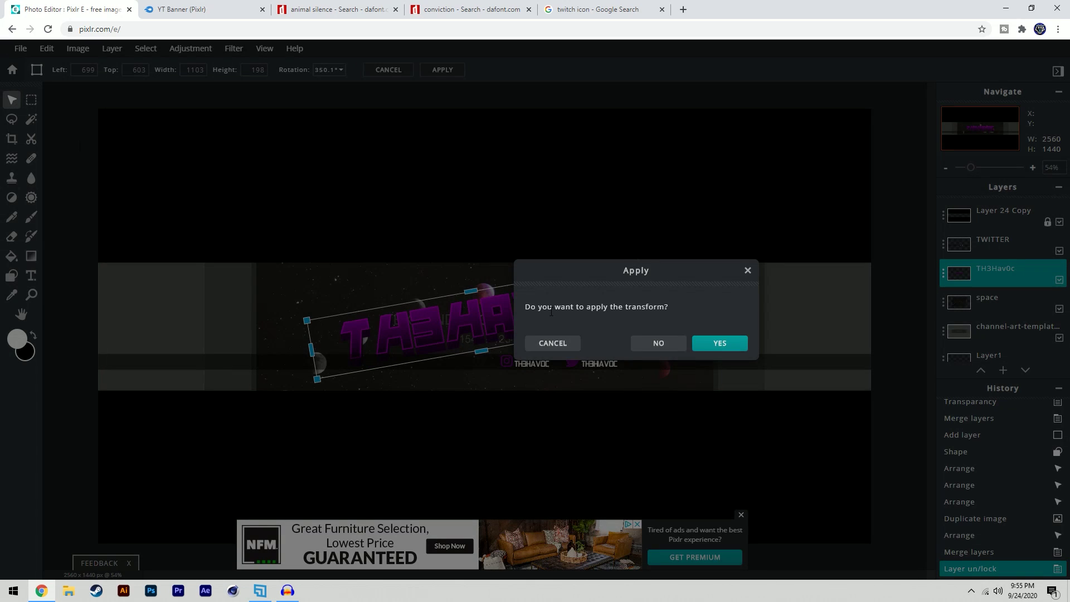
click(705, 342)
- Rotate the merged TWITTER layer to 350.1° with Free transform and position it beneath the tilted lettering
click(46, 49)
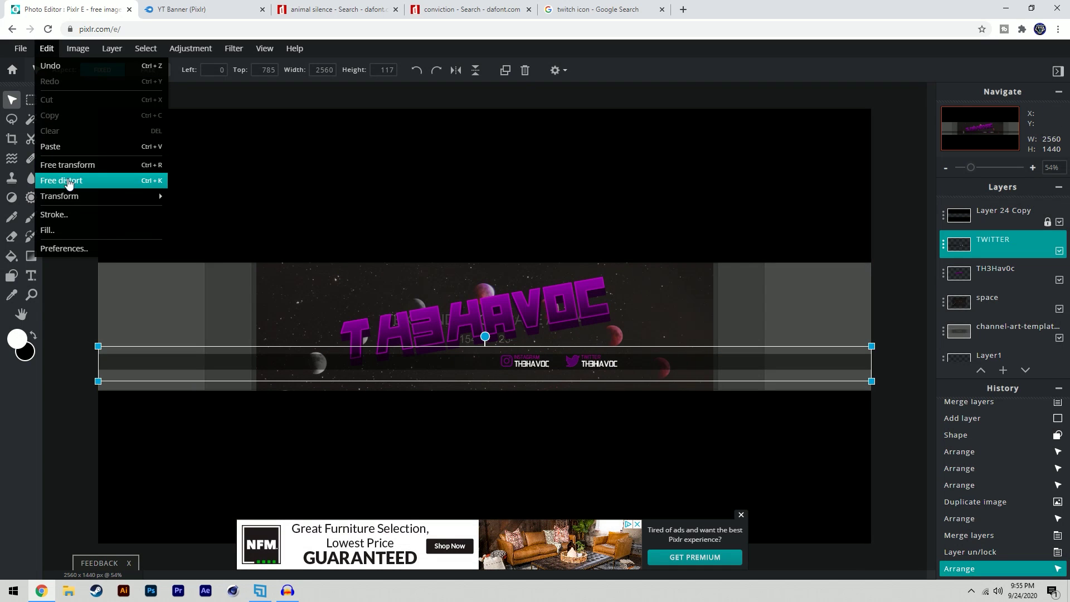
click(75, 177)
scroll(435, 311, down, 2)
drag(798, 341, 774, 292)
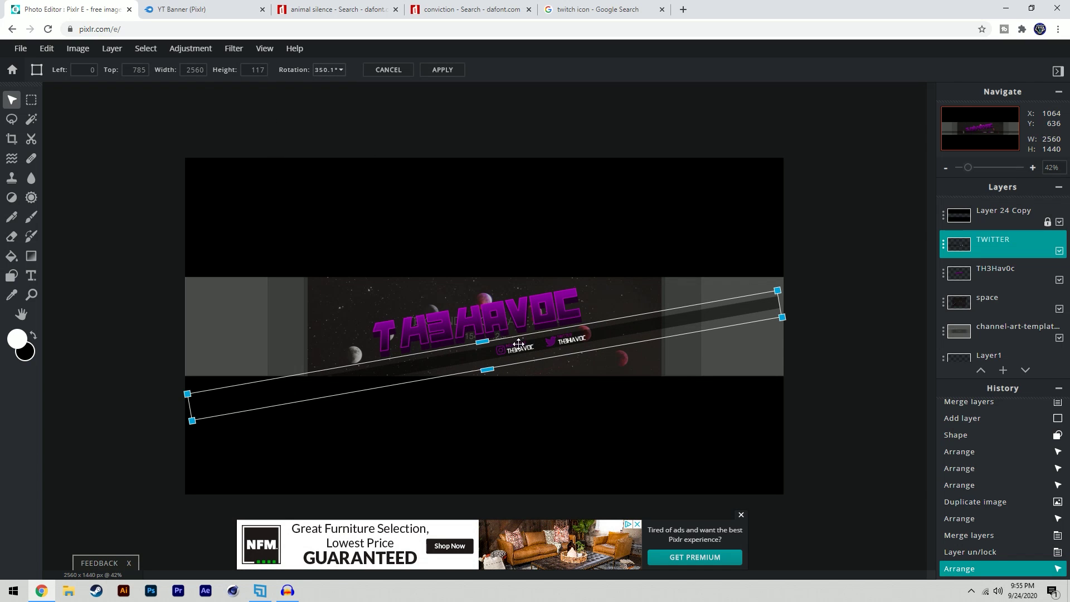
scroll(517, 342, up, 5)
drag(538, 371, 533, 354)
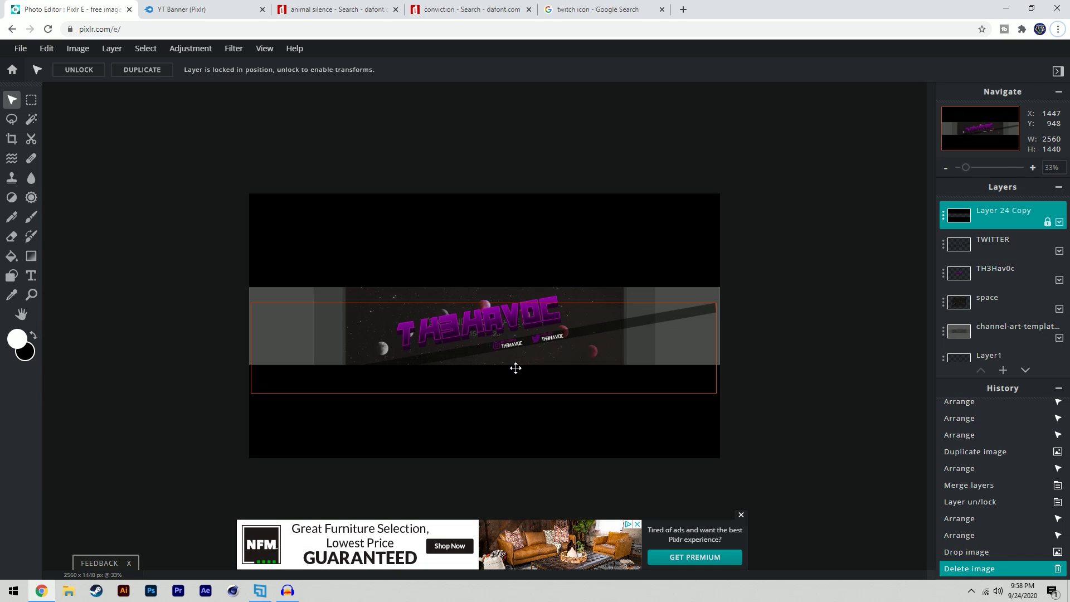
- Reduce the browser window, add the Flare image from the desktop as a new layer and move it beyond the end of the lettering
scroll(514, 367, up, 2)
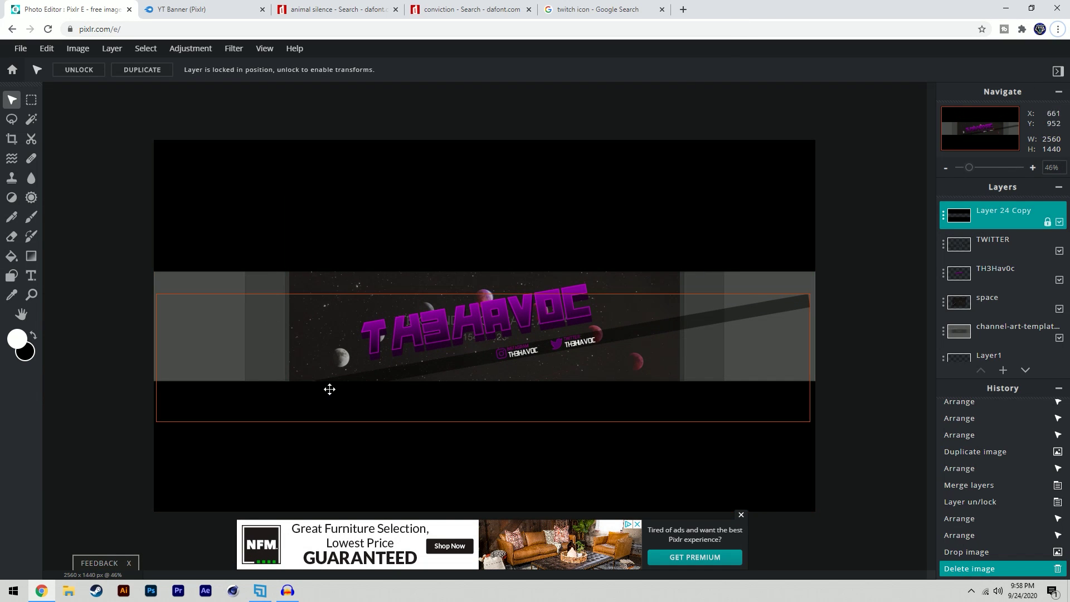
key(super+Down)
scroll(437, 292, up, 2)
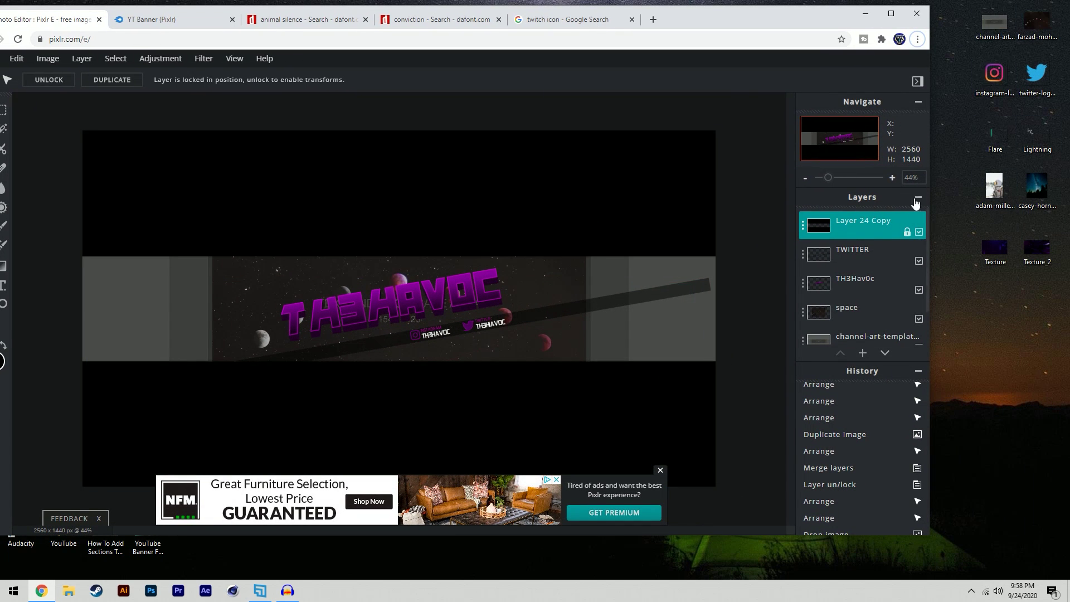
click(1006, 139)
drag(1005, 139, 558, 320)
click(623, 311)
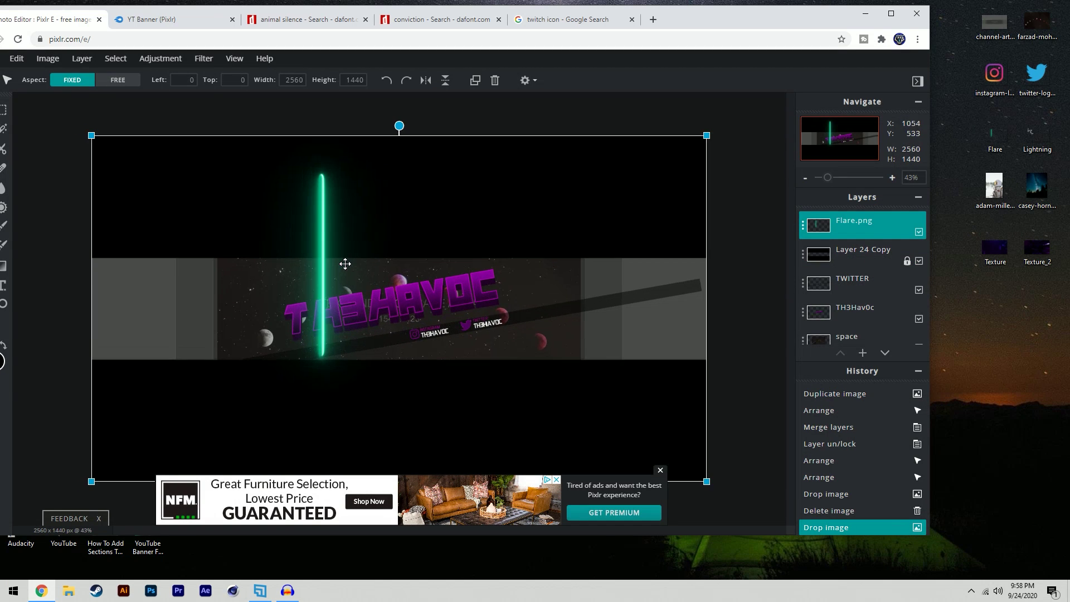
drag(332, 264, 555, 305)
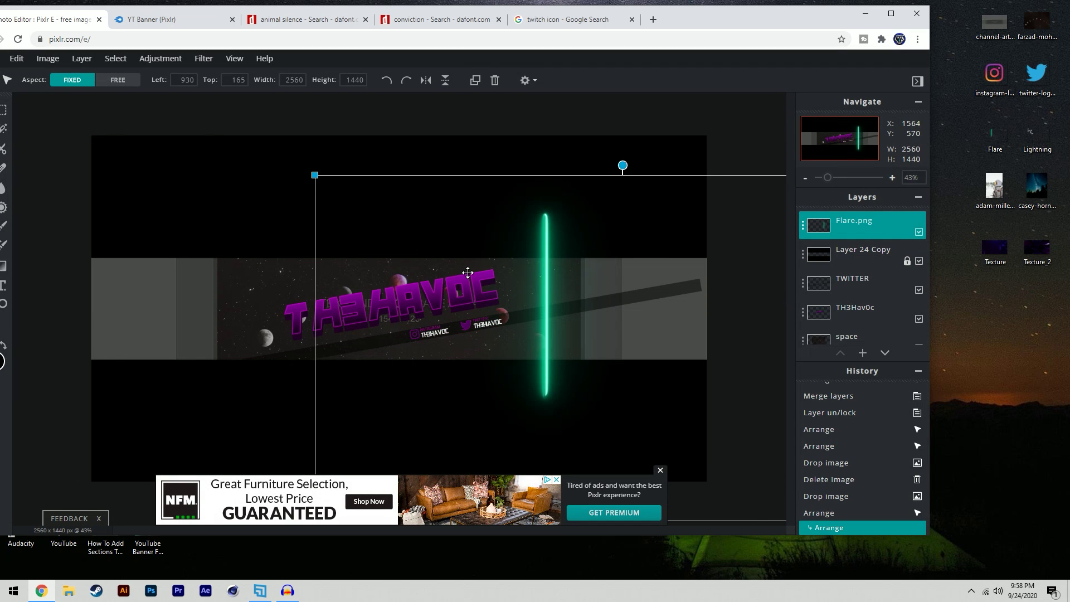
- Shift the flare's hue from green to pinkish purple with Hue & saturation
click(154, 59)
click(159, 126)
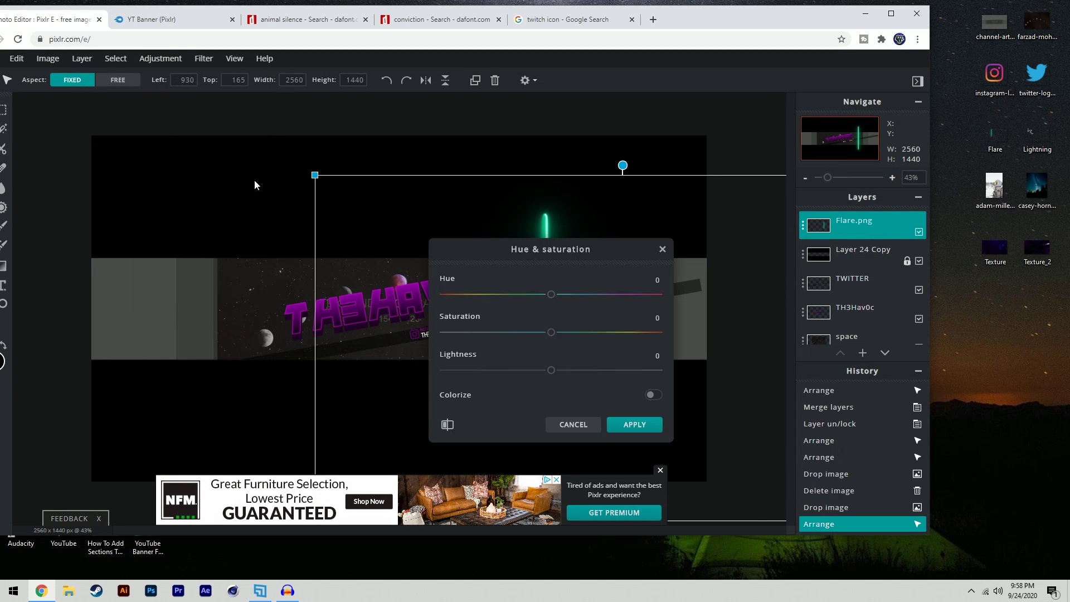
drag(539, 252, 169, 210)
drag(188, 252, 255, 254)
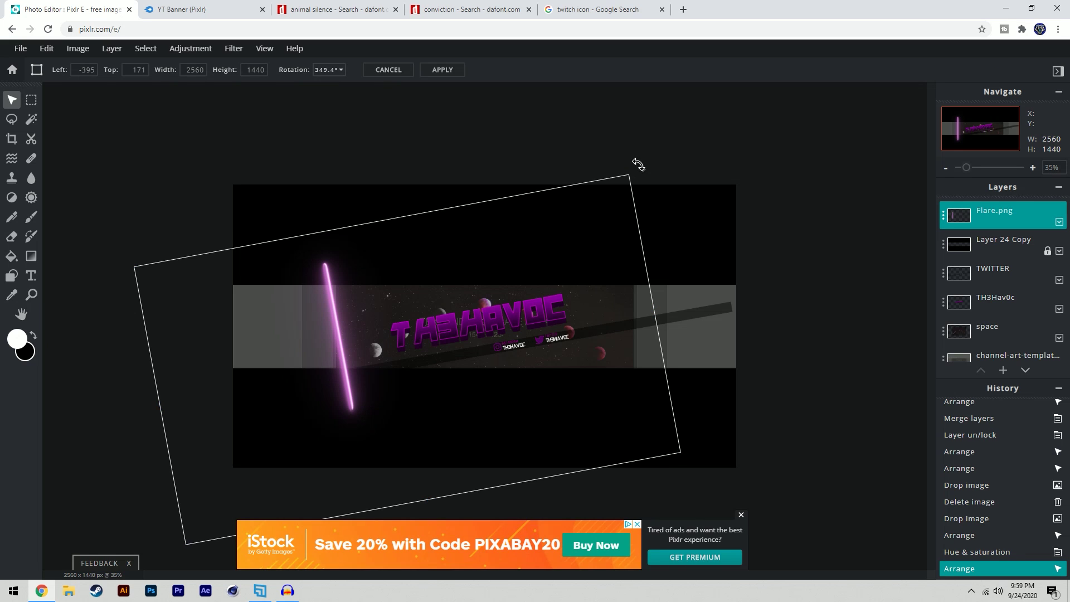
- Rotate the purple flare to 348.4°, position it before the start of the lettering and apply the transform
drag(636, 163, 637, 163)
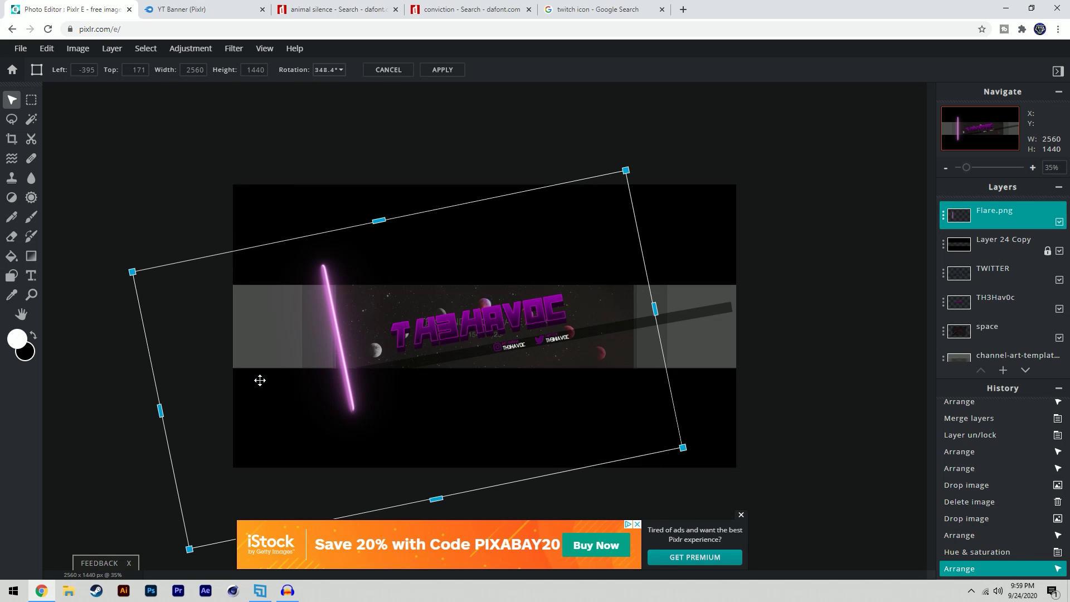
scroll(262, 357, up, 4)
mouse_move(198, 355)
mouse_down()
mouse_move(123, 361)
mouse_move(202, 369)
mouse_move(198, 358)
mouse_up()
scroll(249, 346, down, 3)
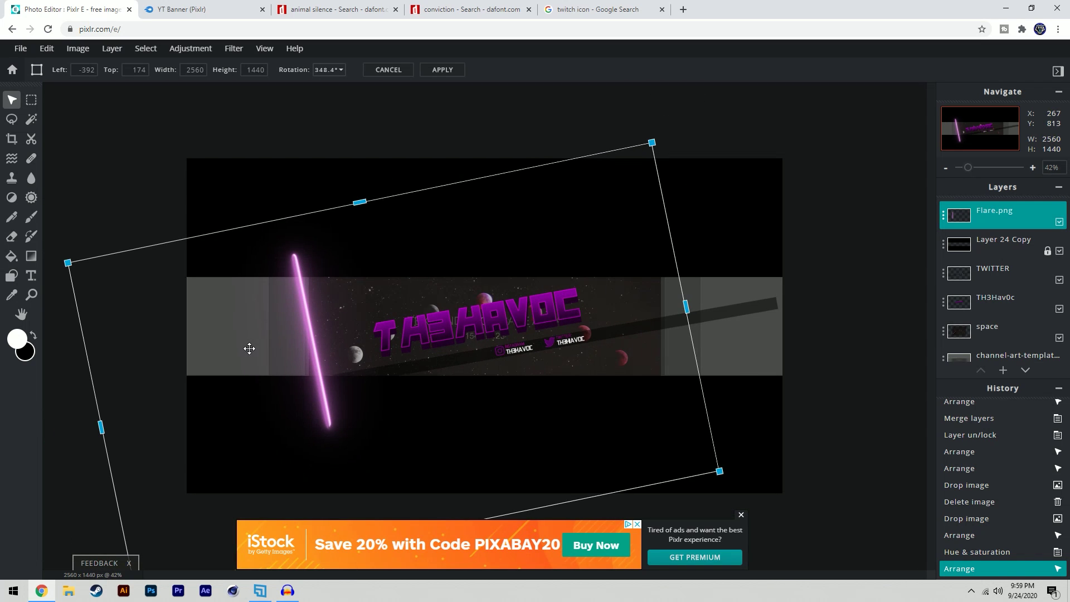
click(14, 100)
click(347, 345)
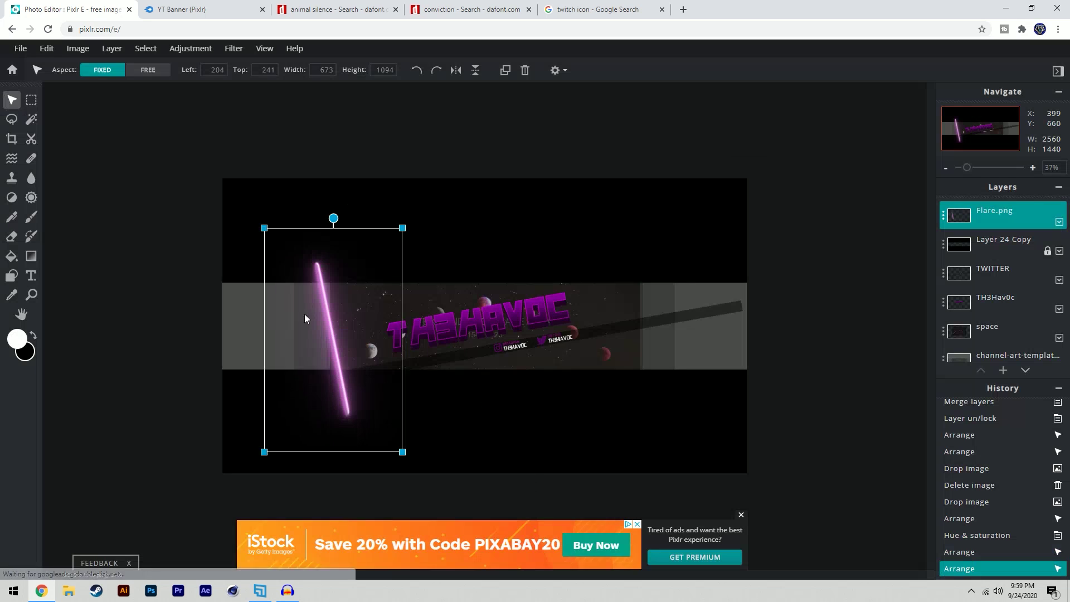
- Duplicate the Flare.png layer, flip the copy horizontally and set its left position to 1692
right_click(322, 339)
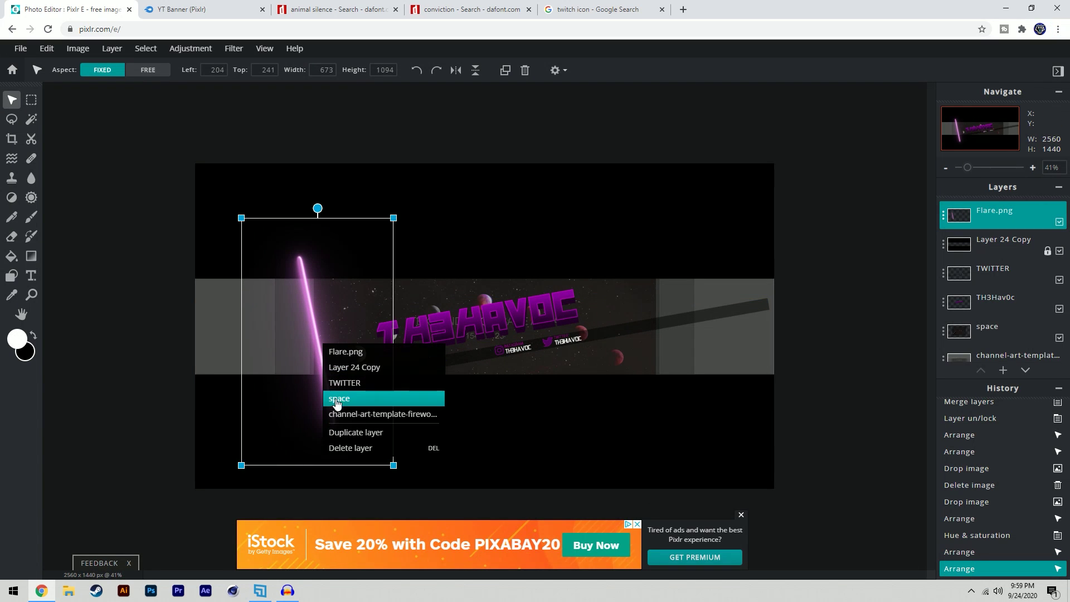
click(346, 432)
click(47, 48)
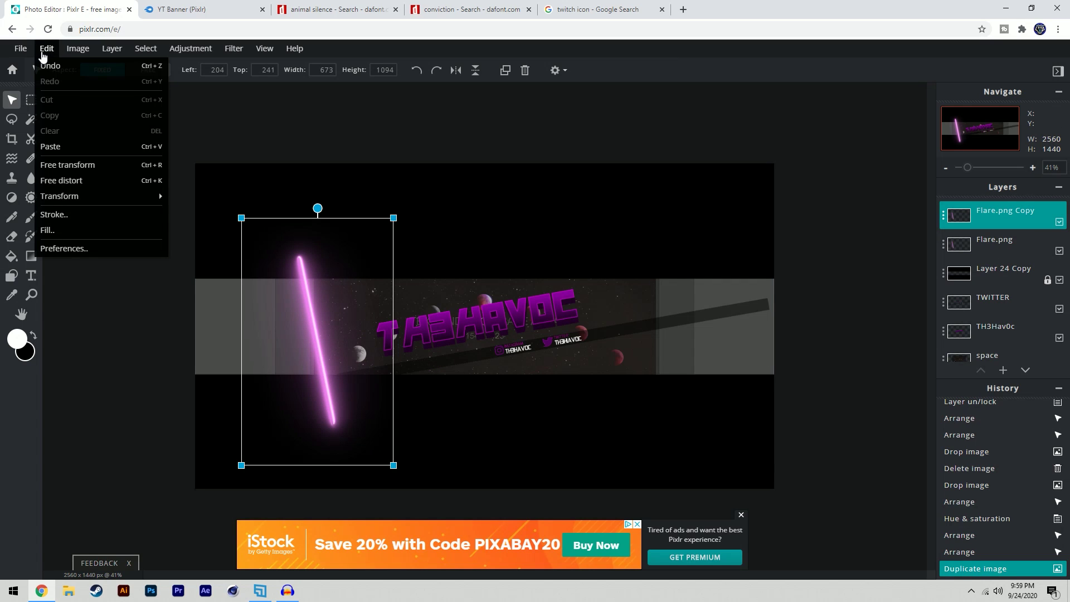
mouse_move(67, 197)
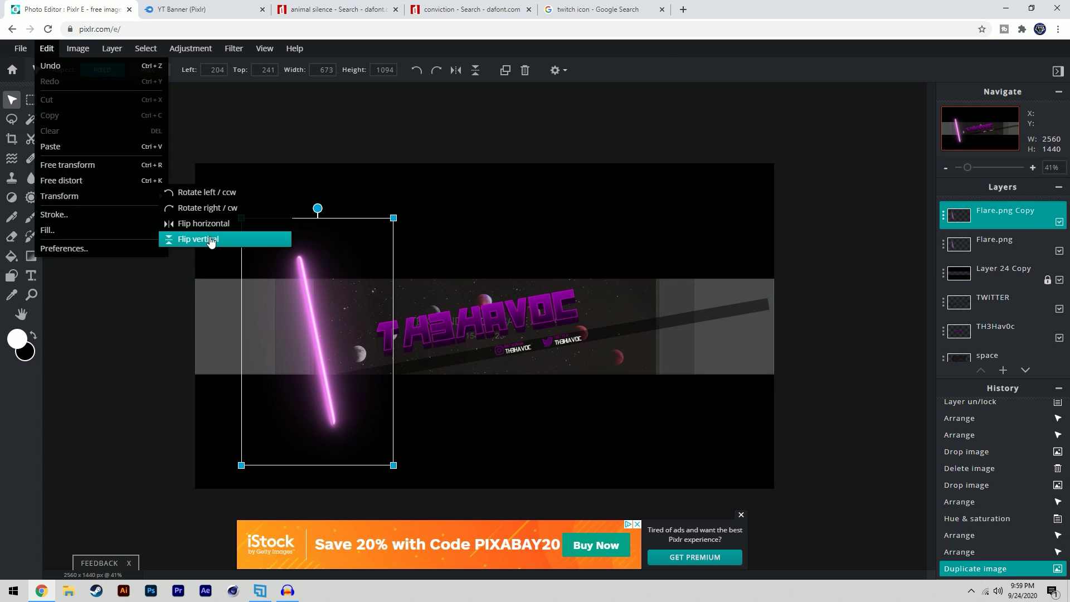
click(191, 223)
double_click(214, 69)
text(1692)
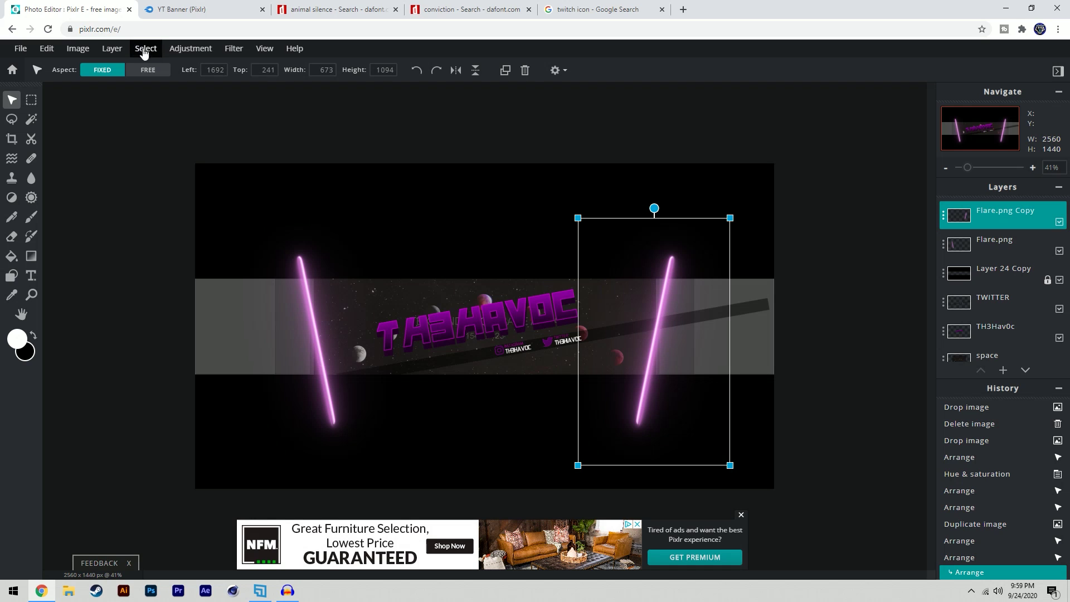
- Shift the hue of the flipped flare copy to green with Hue & saturation
click(190, 48)
click(196, 113)
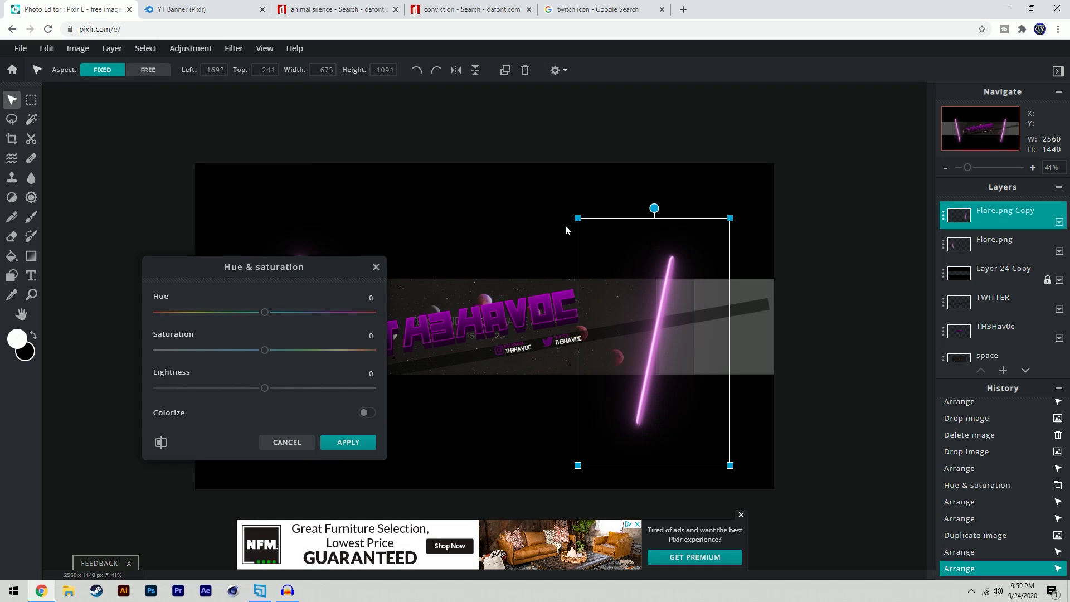
drag(255, 315, 182, 323)
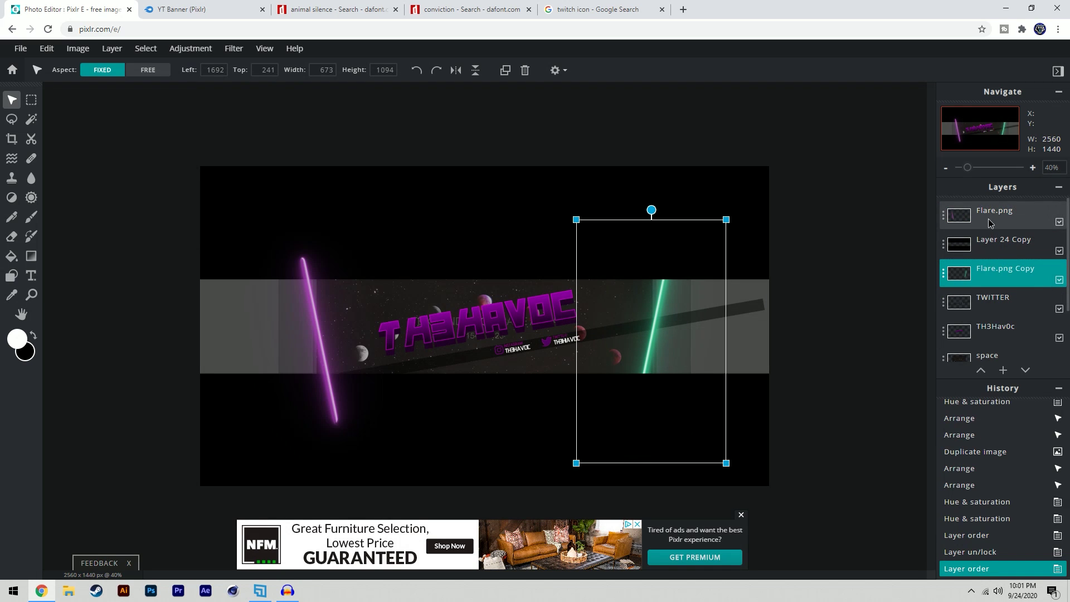
- Move the Flare.png layer below the black Layer 24 Copy and set the space layer's transparency to 100
drag(992, 219, 992, 261)
scroll(992, 278, down, 2)
click(984, 285)
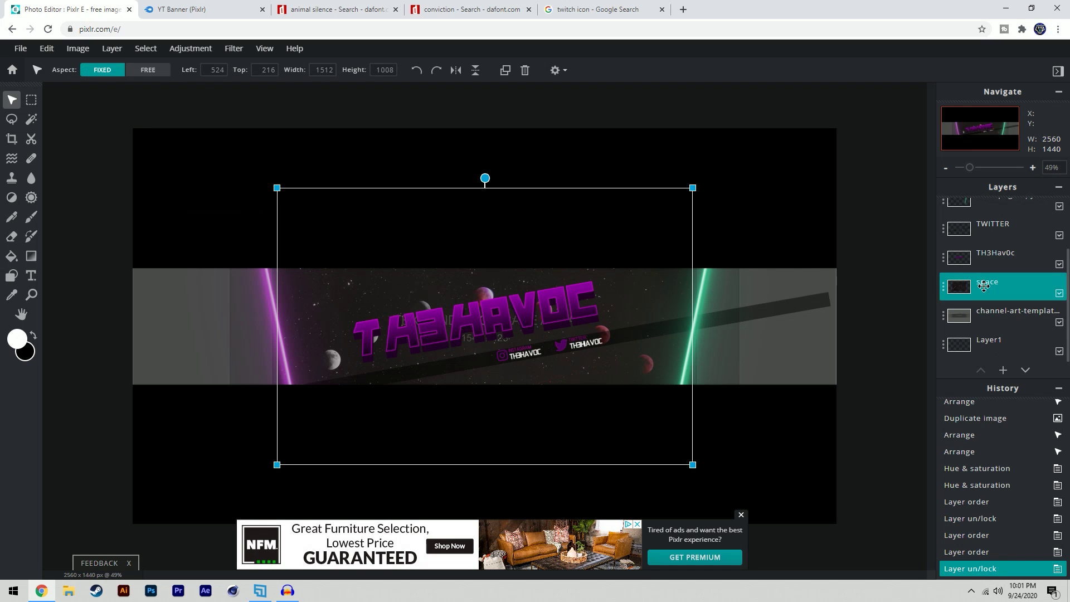
click(940, 287)
drag(896, 372, 951, 366)
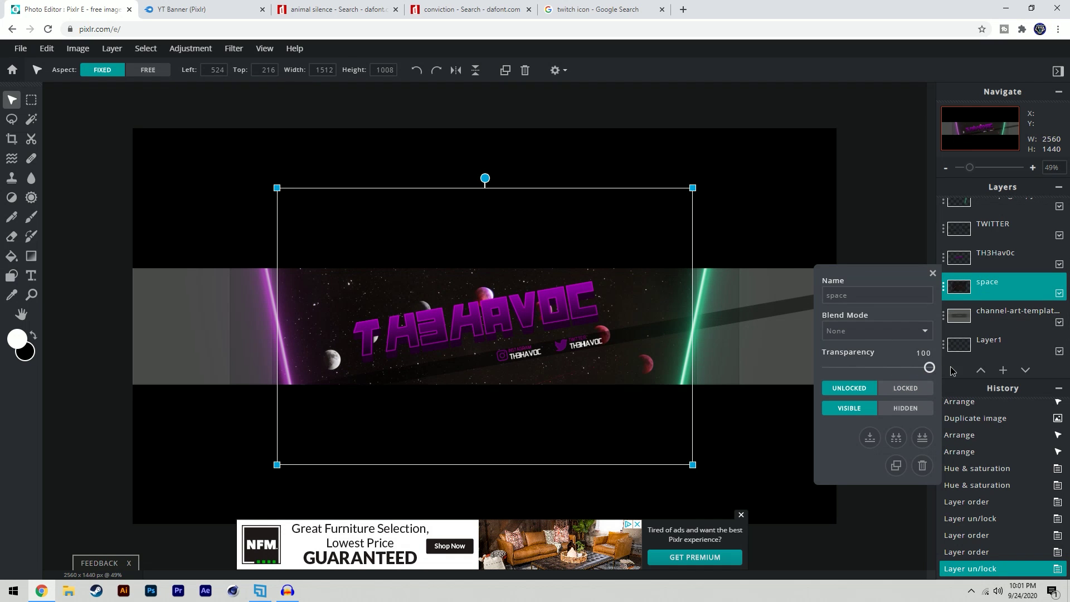
- Close the space layer's settings and nudge the TWITTER layer with the bar and social logos slightly to the right
click(932, 273)
scroll(865, 269, down, 3)
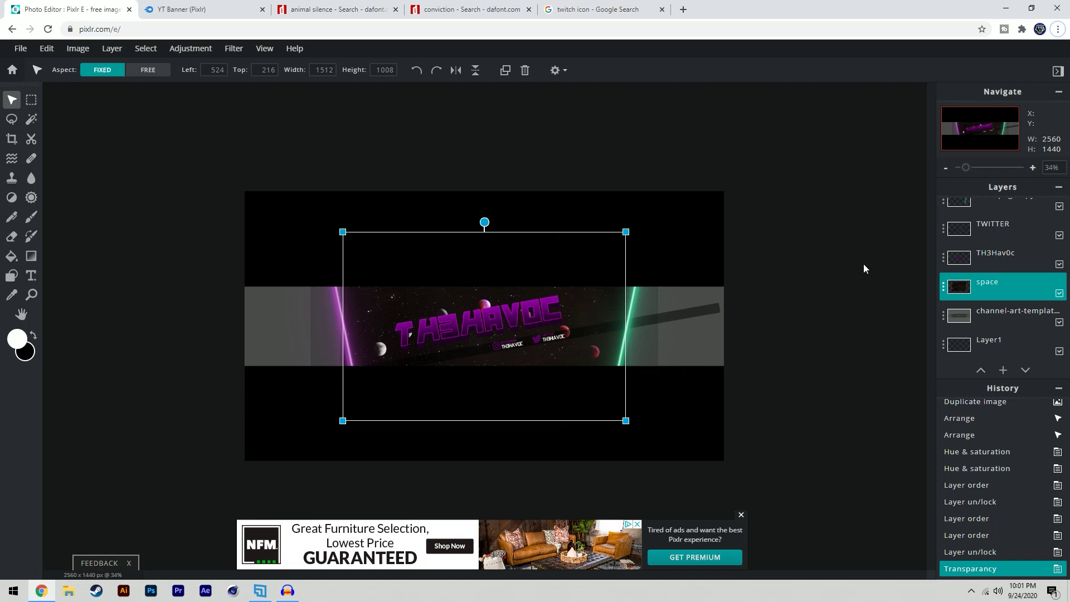
click(864, 270)
scroll(367, 349, up, 5)
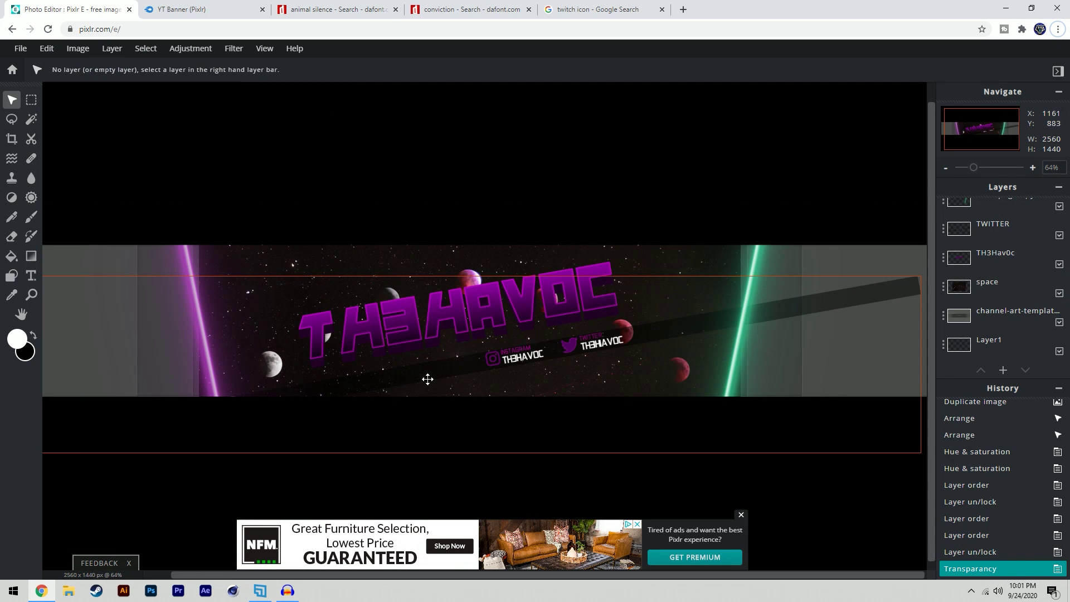
drag(444, 370, 446, 371)
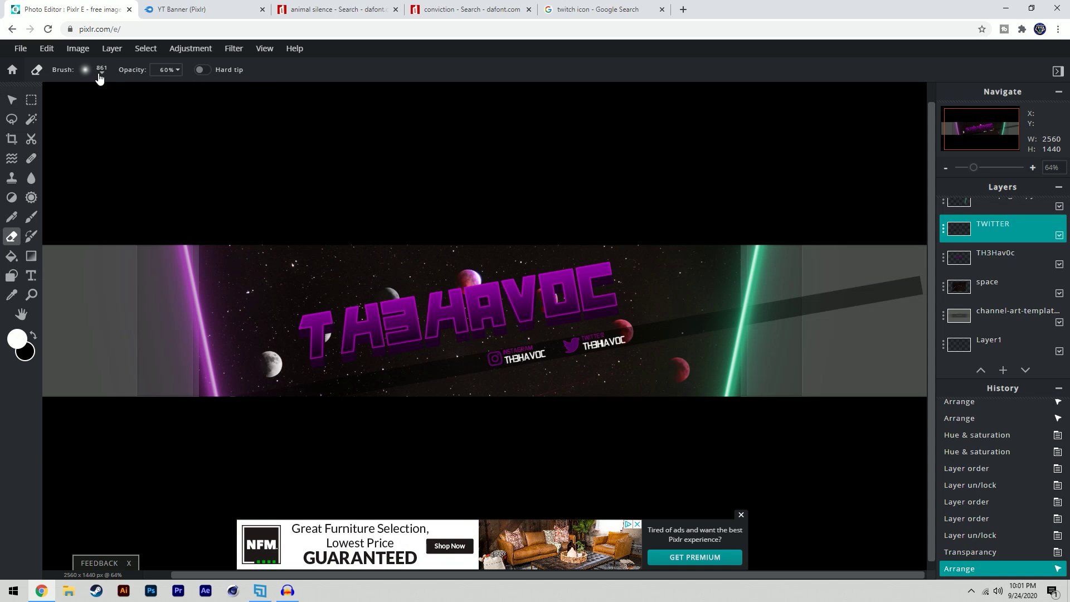
- Fade out the lower-left end of the black bar on the TWITTER layer with a soft Eraser at size 855 and 60% opacity
click(100, 76)
click(281, 412)
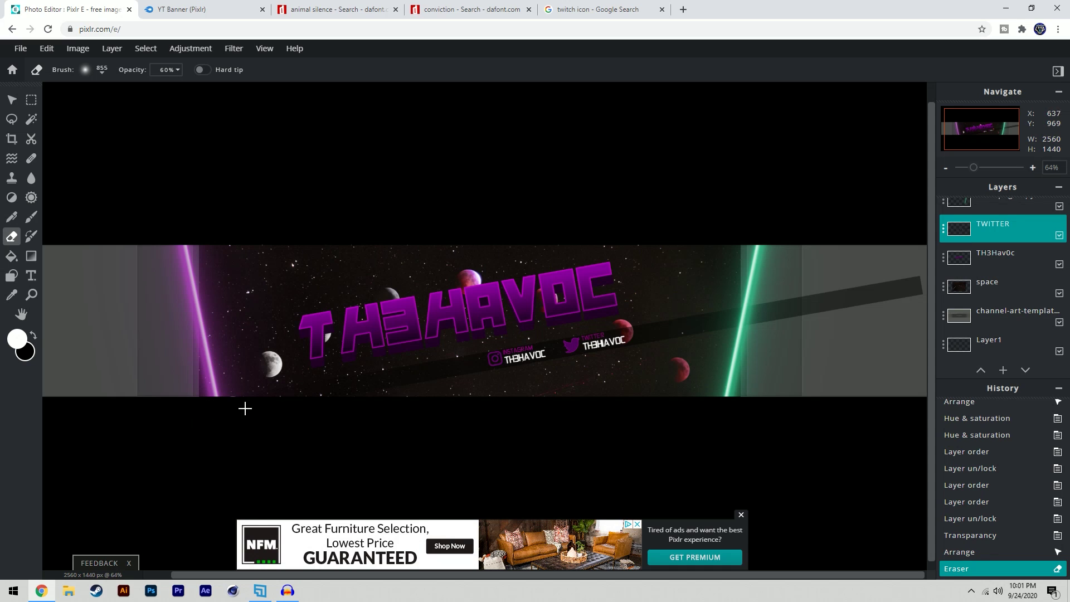
click(209, 417)
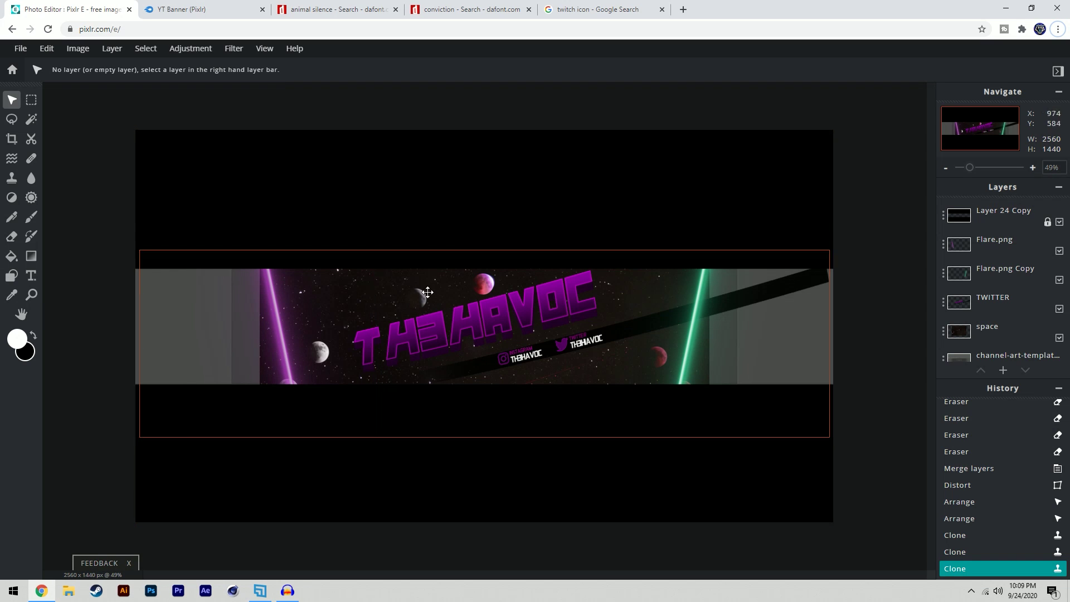
- Choose the Shape tool and add a new empty layer at the top of the layer stack
click(13, 277)
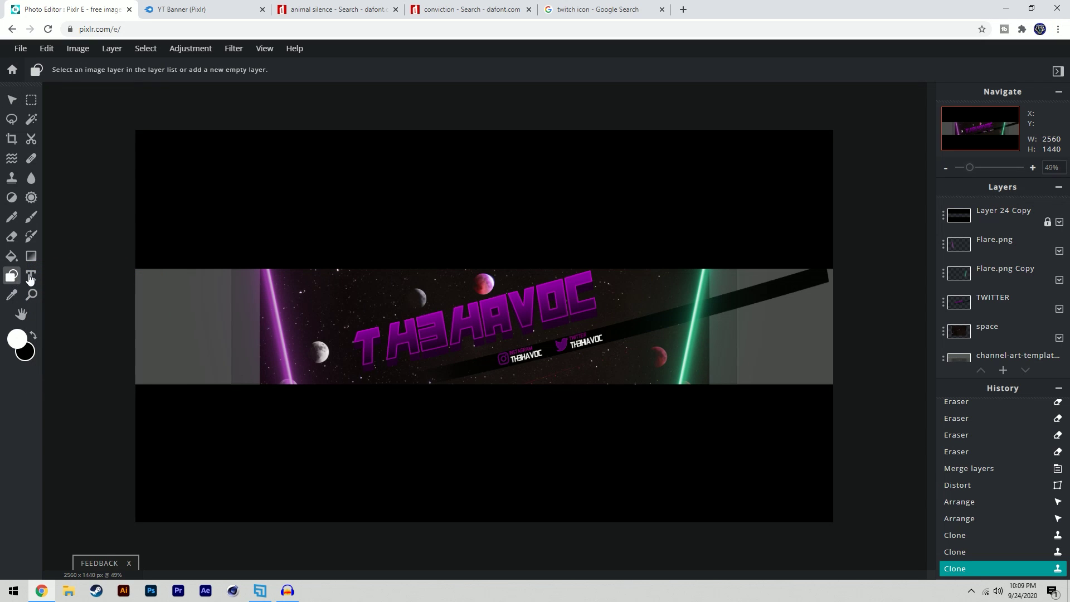
click(1002, 370)
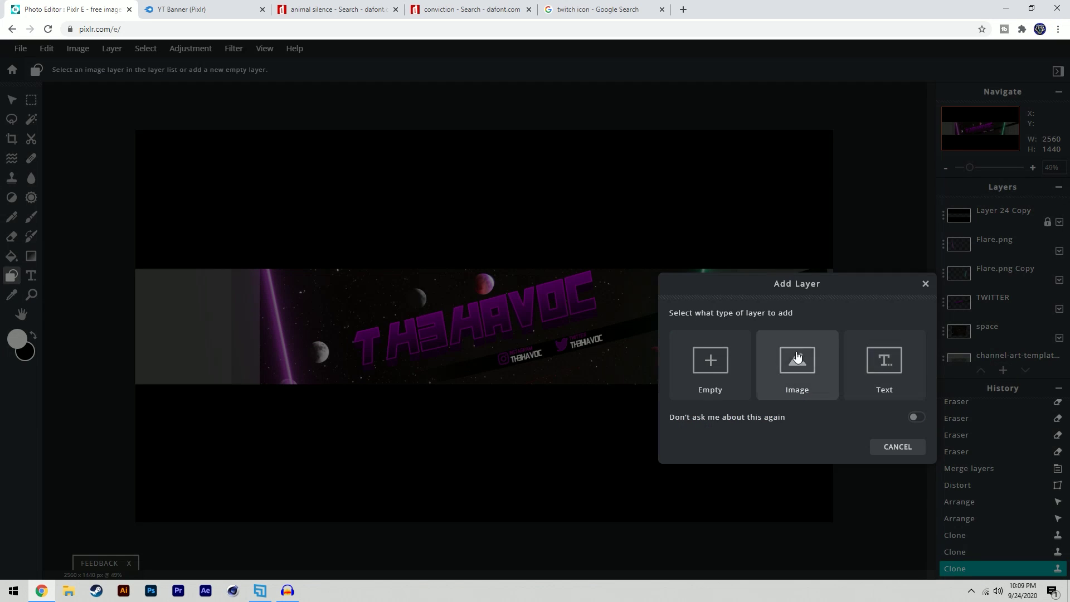
click(708, 361)
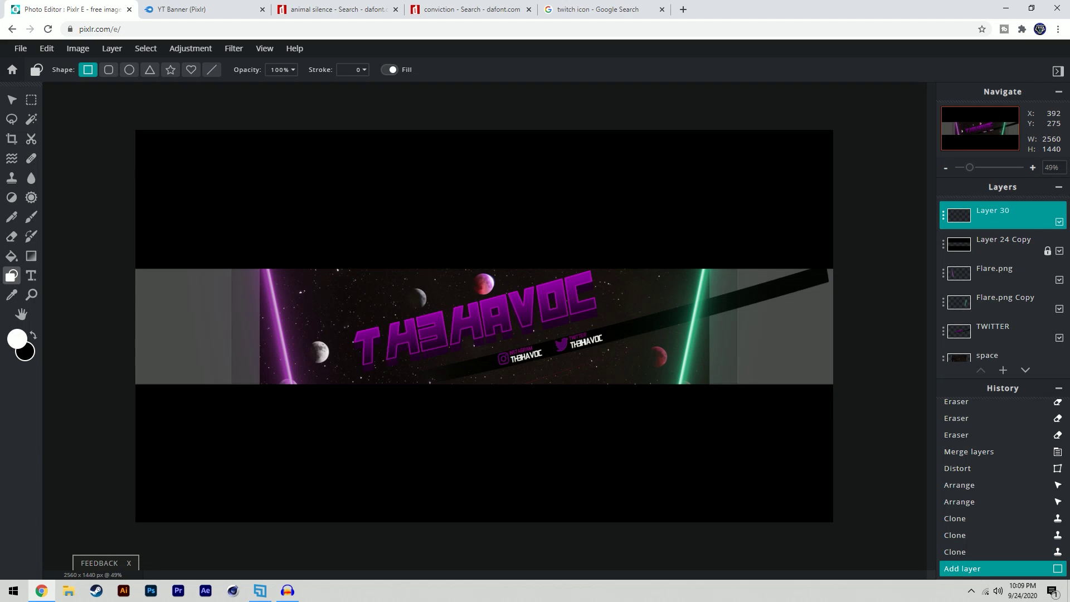
- Sample the green flare's colour, darken it and draw a filled rectangle of about 462 x 752 over the banner's right end
click(32, 357)
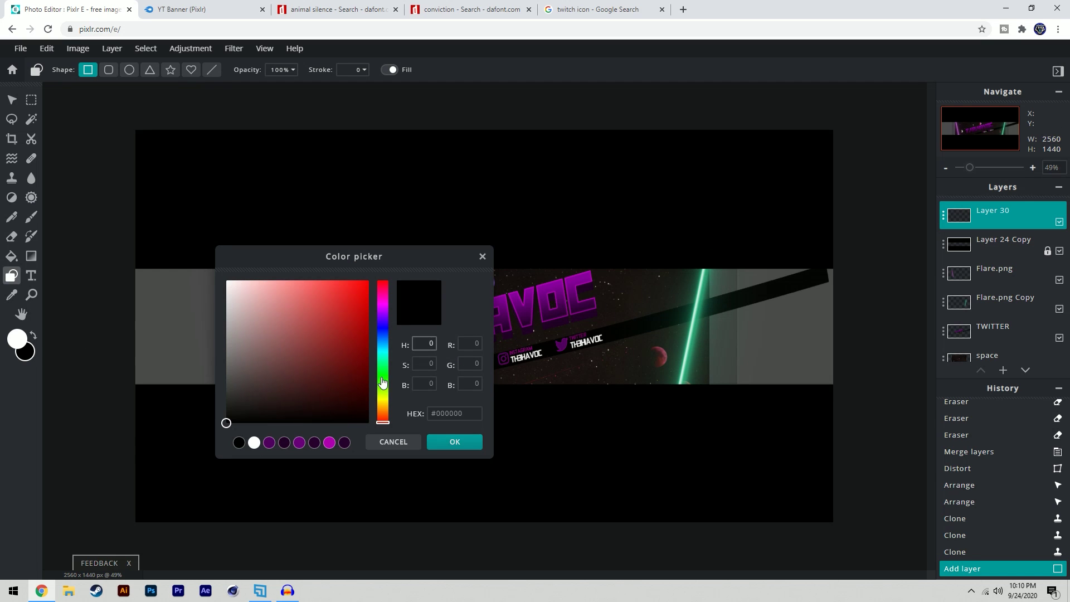
click(691, 327)
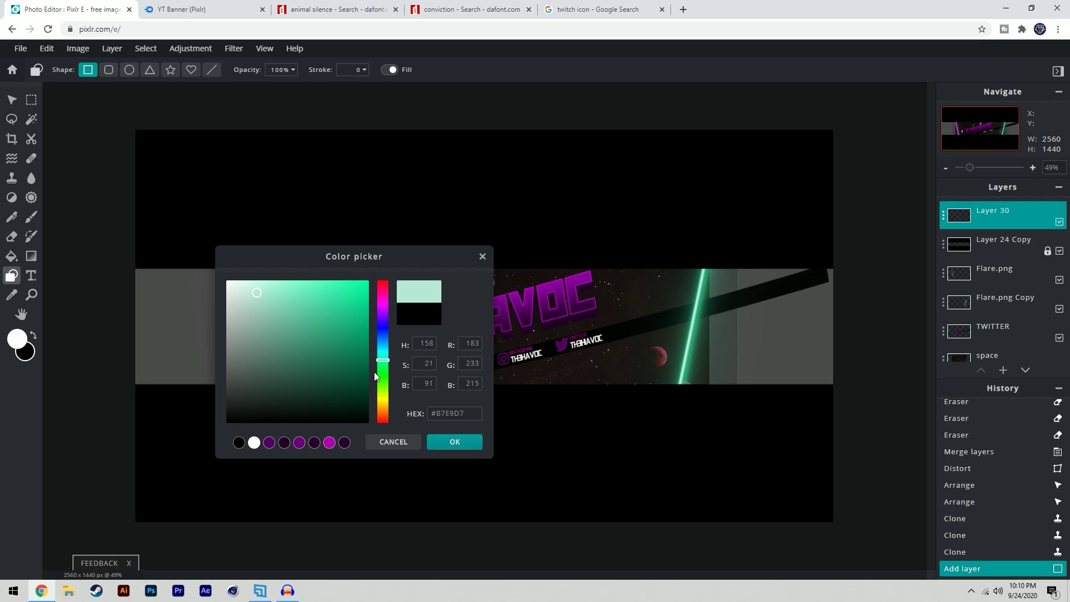
drag(366, 373, 376, 399)
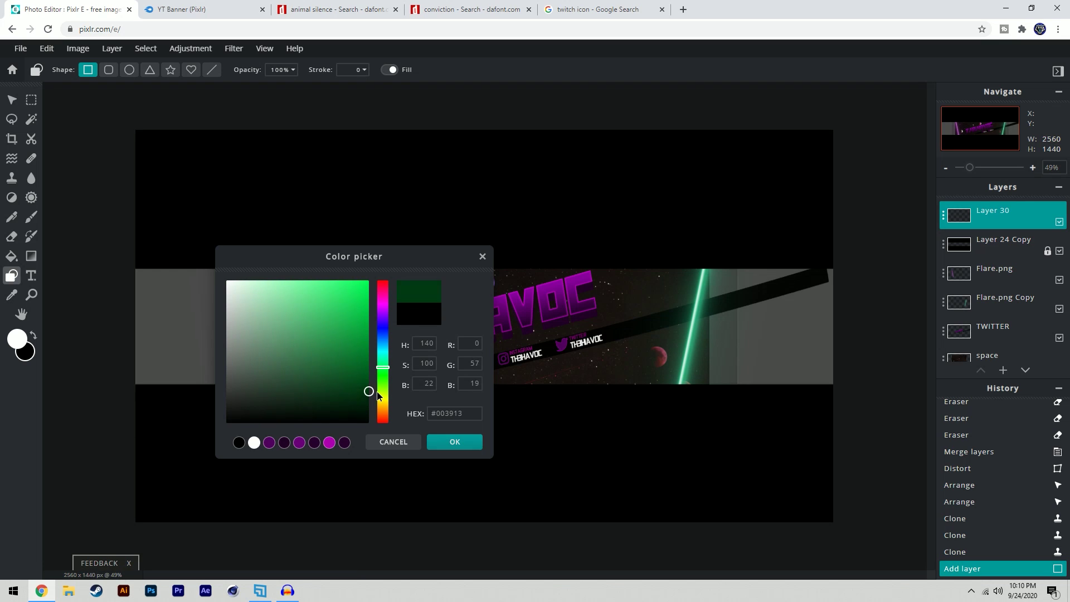
click(455, 441)
drag(707, 242, 860, 446)
key(v)
- Rotate the dark green rectangle 10.6° to match the green flare, widen it to 661 and apply the transform
click(45, 51)
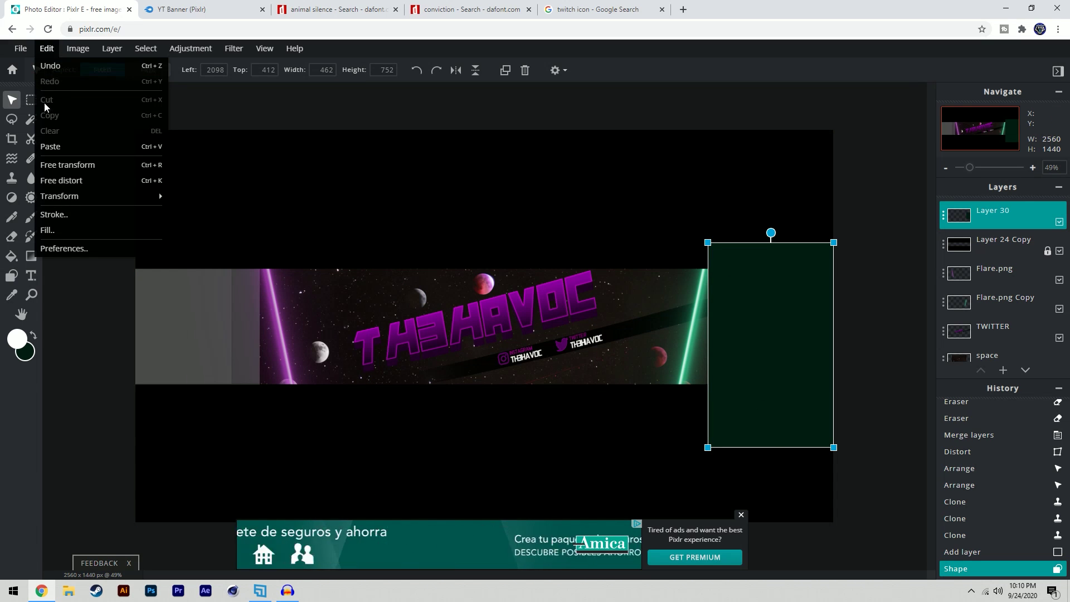
click(78, 162)
drag(850, 213, 849, 258)
drag(784, 301, 772, 303)
drag(814, 355, 867, 366)
click(12, 101)
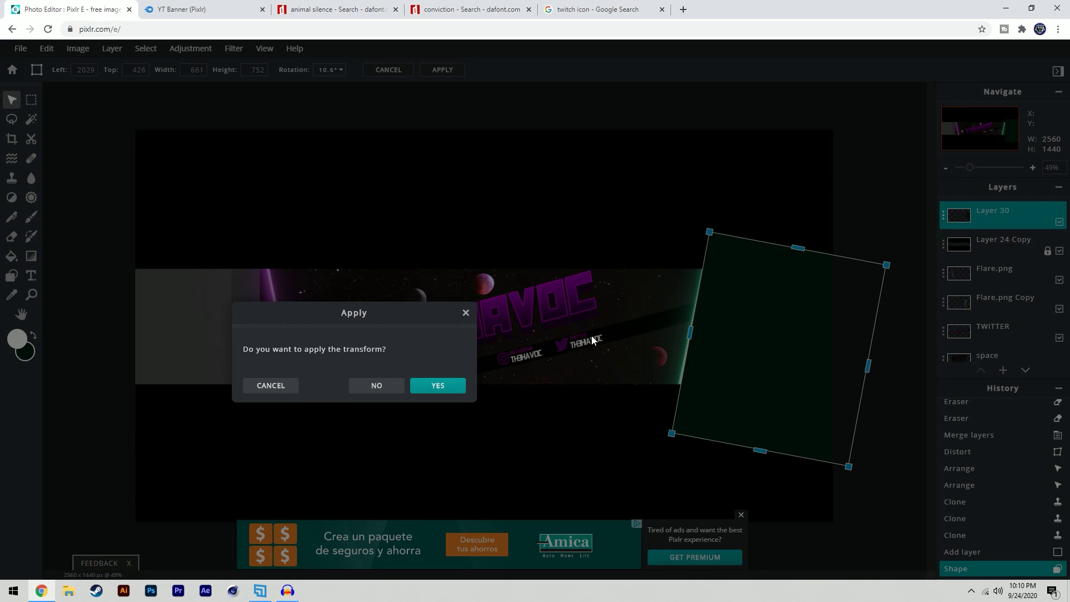
click(440, 387)
- Move the dark green Layer 30 directly below the Flare.png Copy layer and deselect it
drag(981, 216, 991, 252)
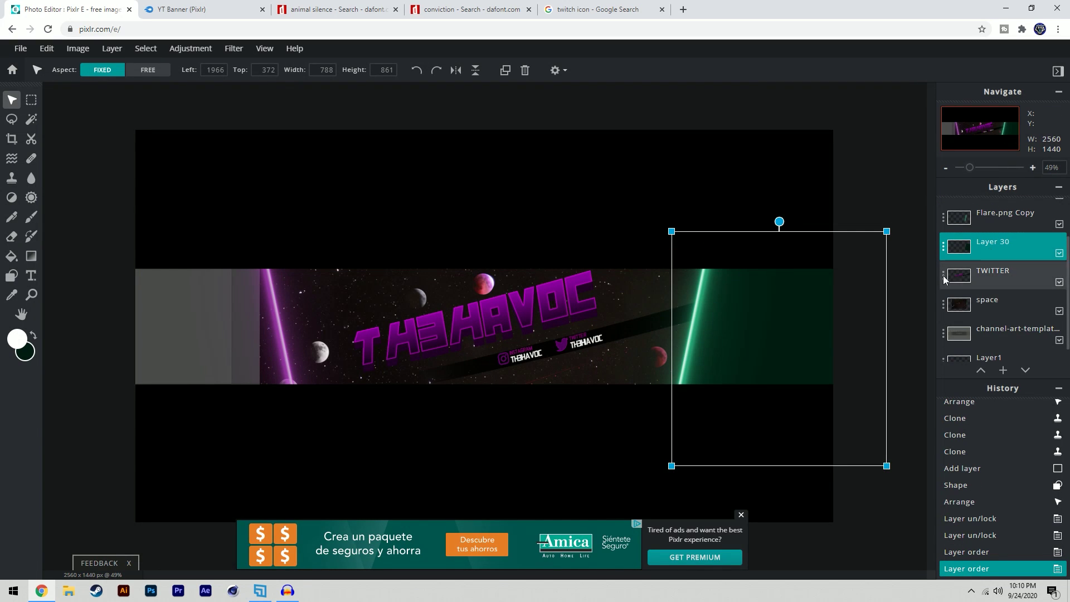
click(897, 311)
- Add the astronaut photo to the banner at 449 x 673, between the lettering and the green flare
scroll(747, 311, down, 4)
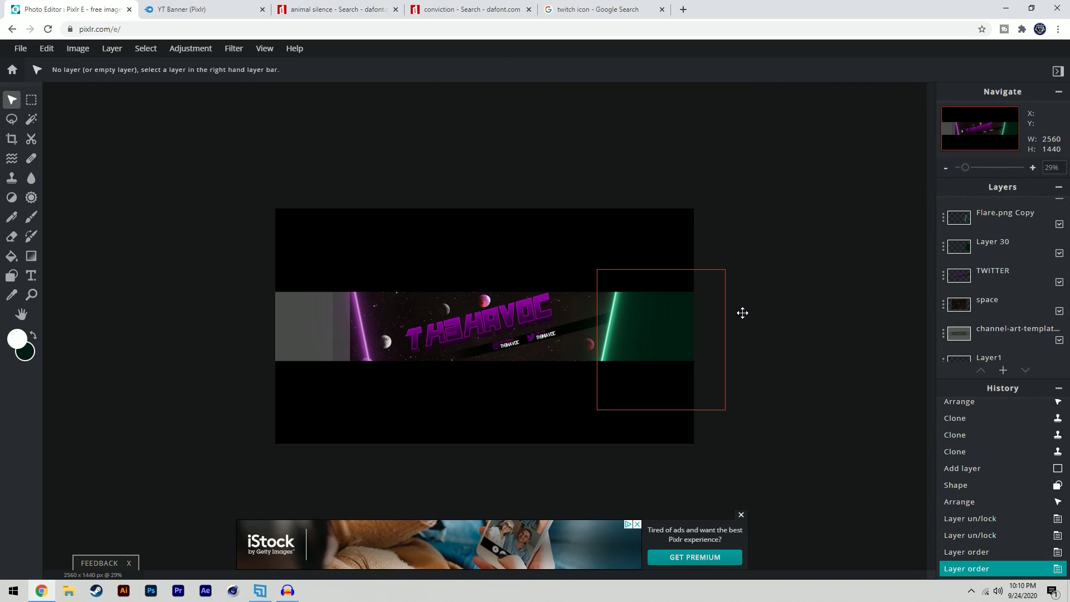
key(ctrl+v)
scroll(742, 313, up, 6)
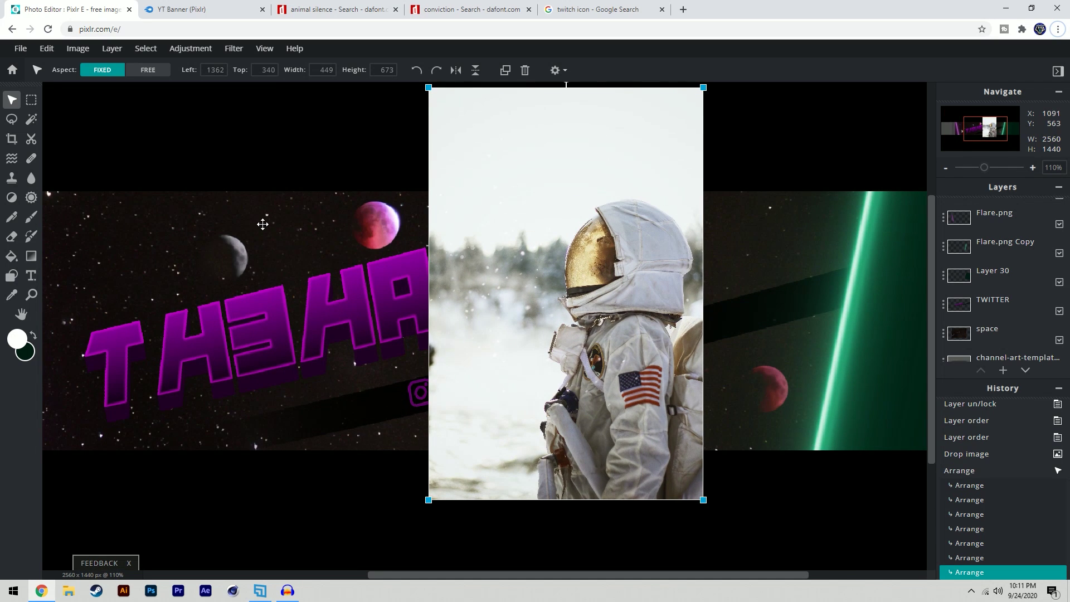
- Outline the astronaut's suit and helmet with a polygonal Lasso selection closed beyond the photo's lower edge
click(11, 119)
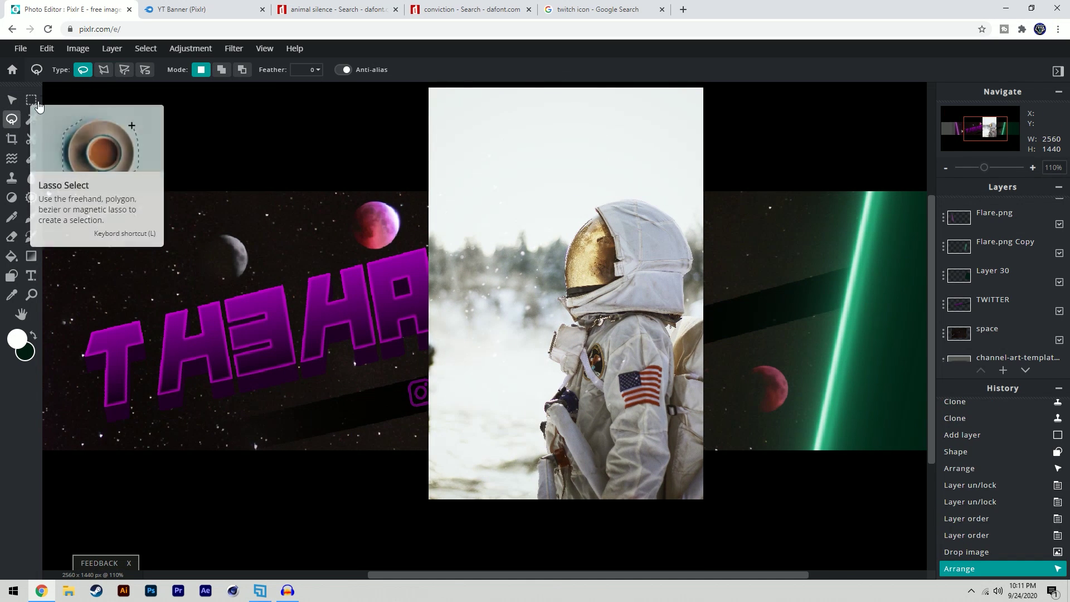
click(103, 69)
scroll(563, 462, up, 4)
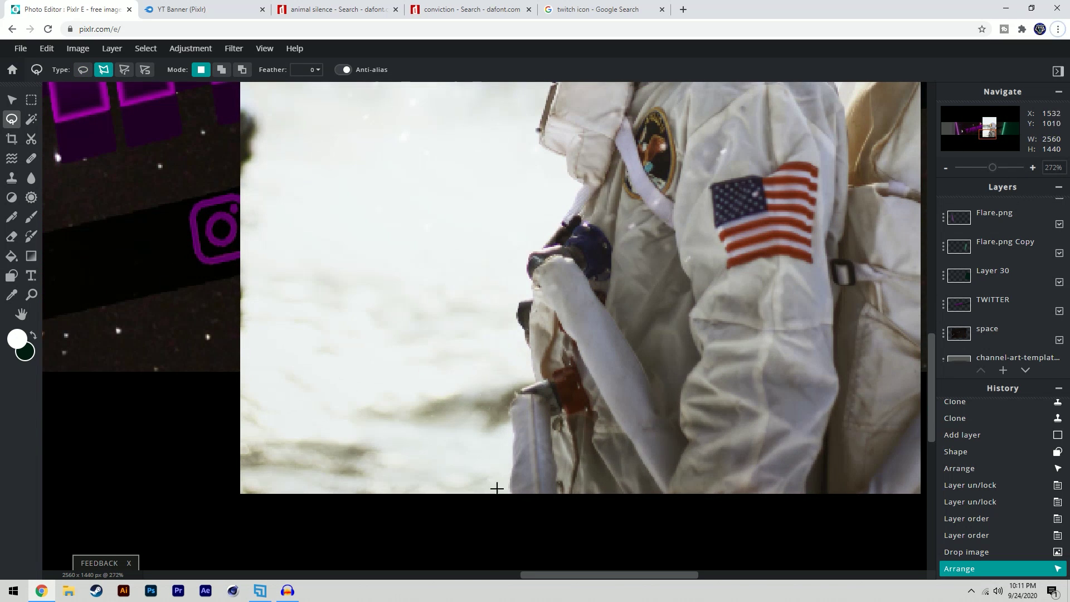
scroll(543, 482, up, 3)
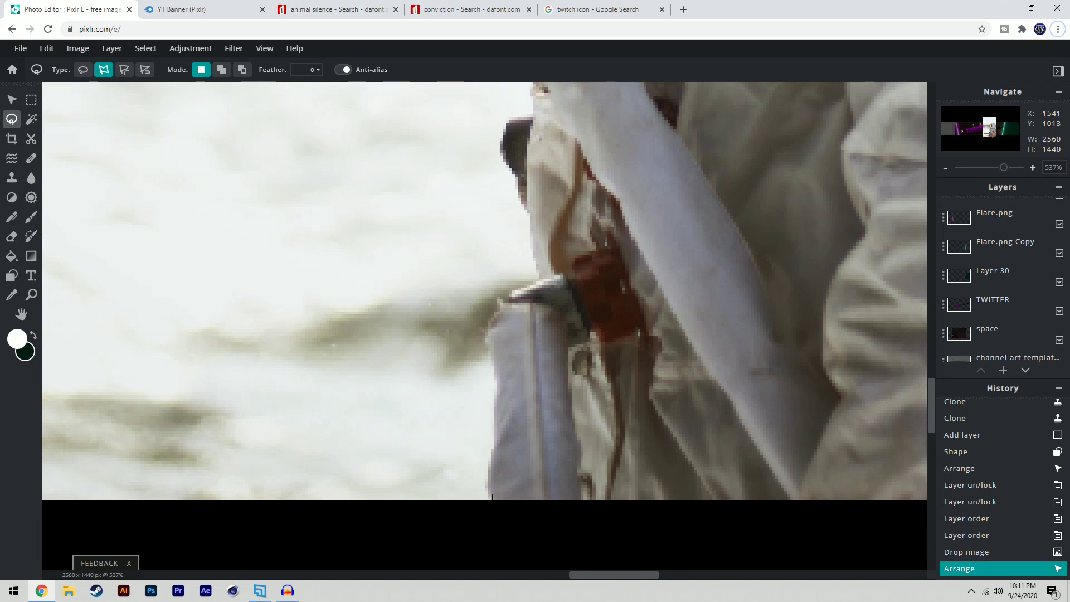
scroll(529, 224, up, 3)
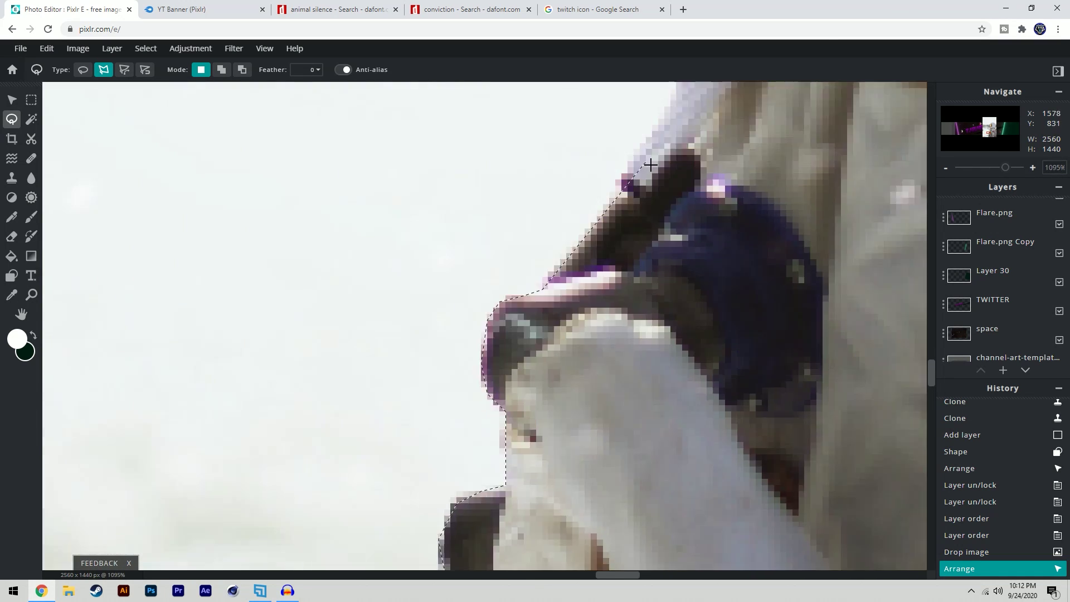
click(604, 322)
click(546, 287)
click(535, 217)
scroll(669, 365, down, 12)
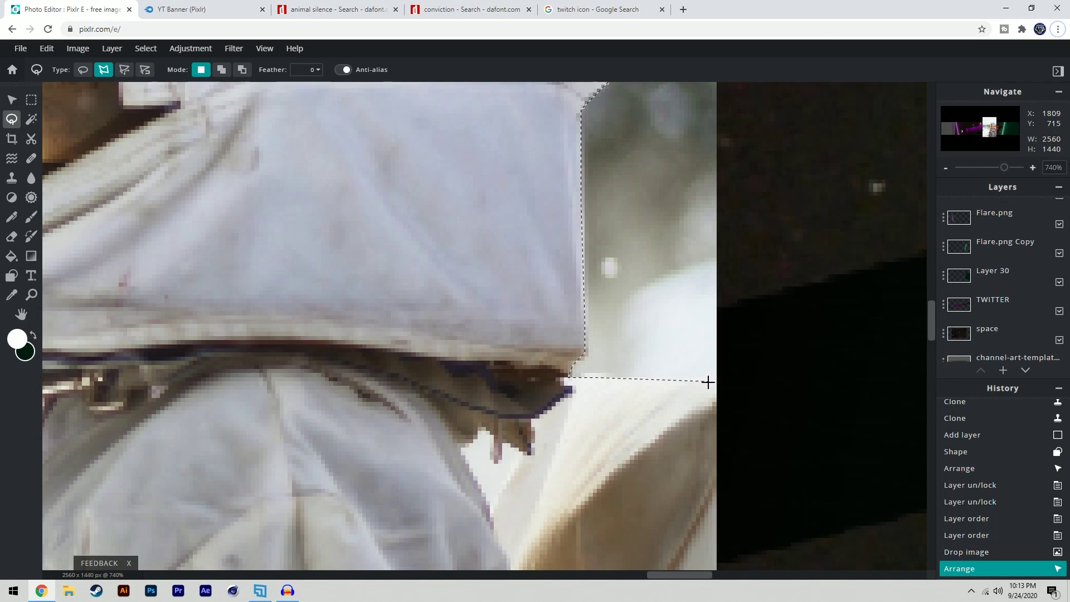
scroll(438, 472, up, 3)
click(438, 472)
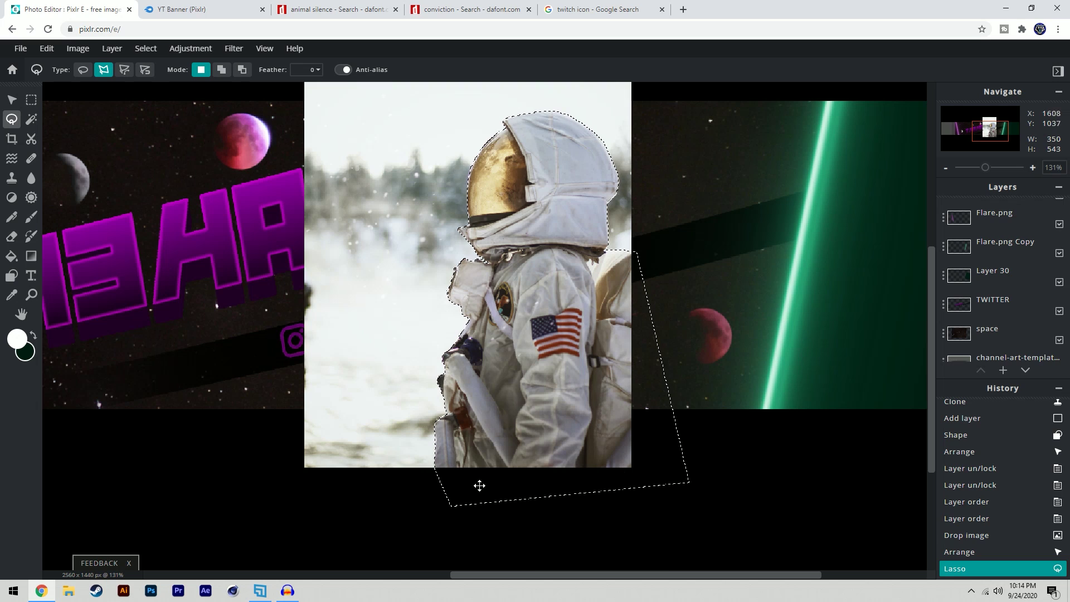
- Invert the selection and delete the snowy background around the astronaut
right_click(437, 471)
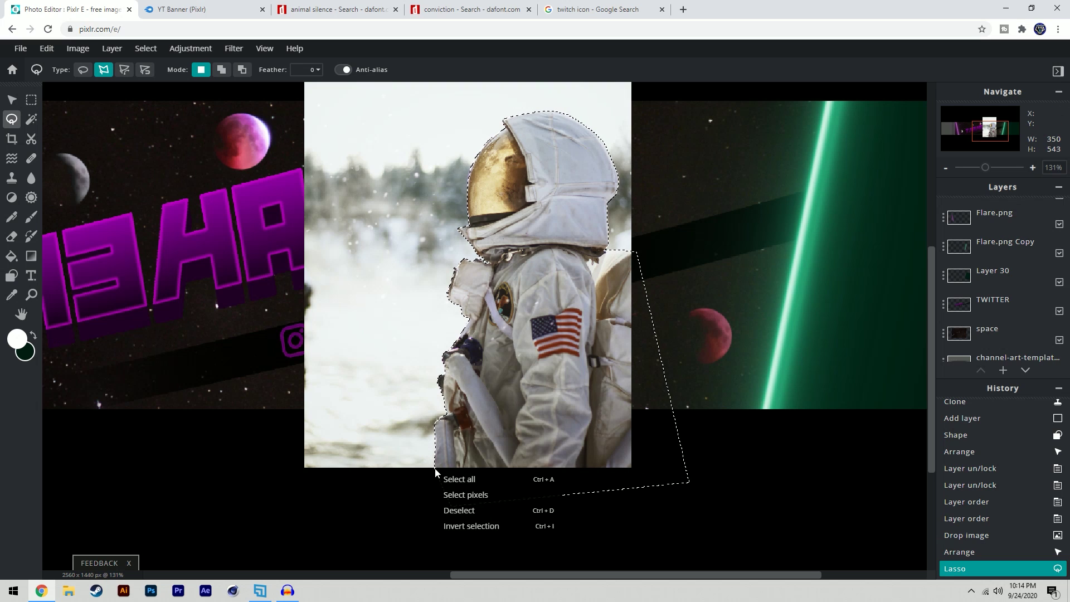
click(464, 526)
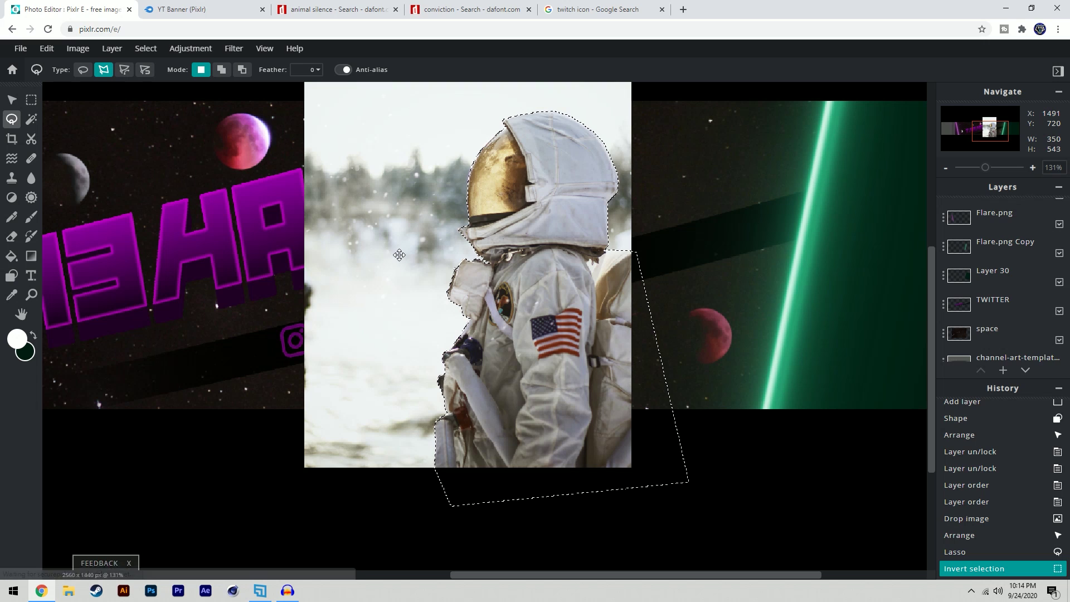
key(Delete)
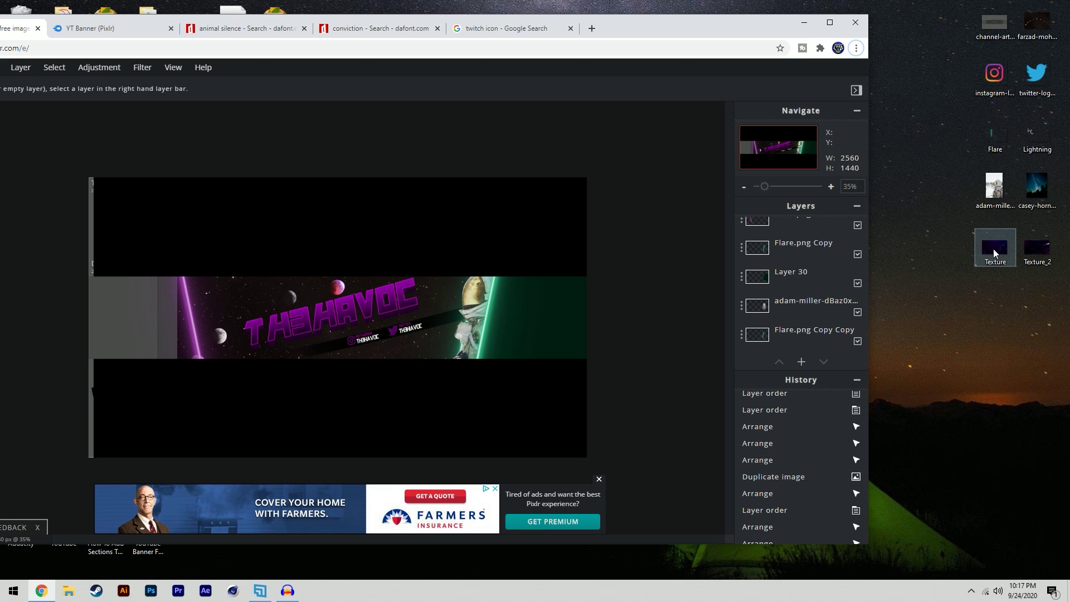
- Bring the Texture image from the desktop into the banner, scale it to 892 x 502 and place it at left 1963, top 469
drag(994, 252, 318, 351)
click(317, 352)
drag(328, 308, 400, 306)
drag(693, 177, 398, 355)
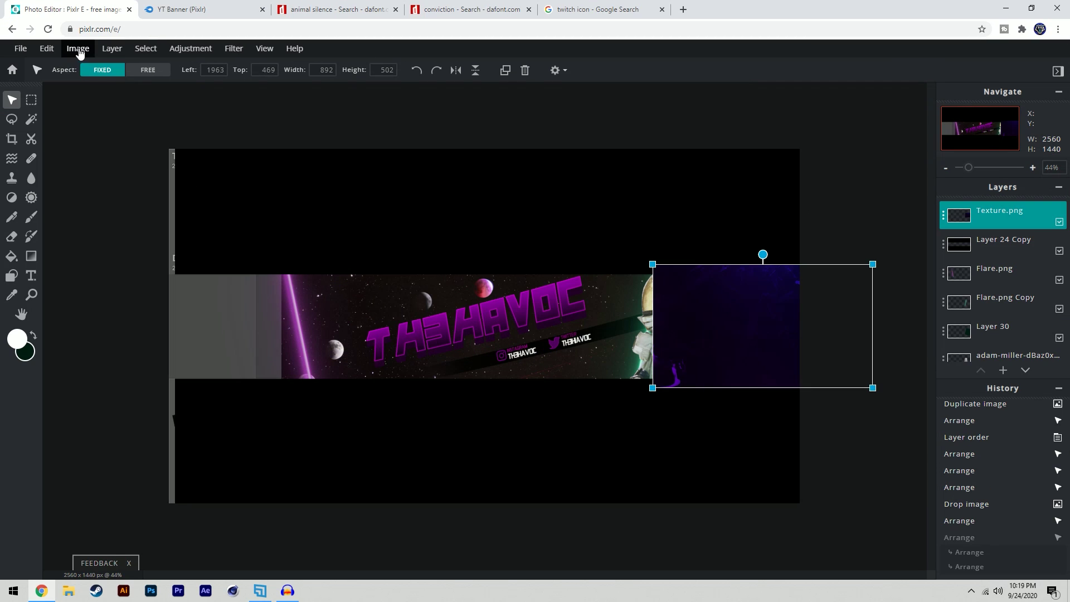
- Squeeze the Texture.png layer to a width of 632 with Free transform and apply it
click(47, 48)
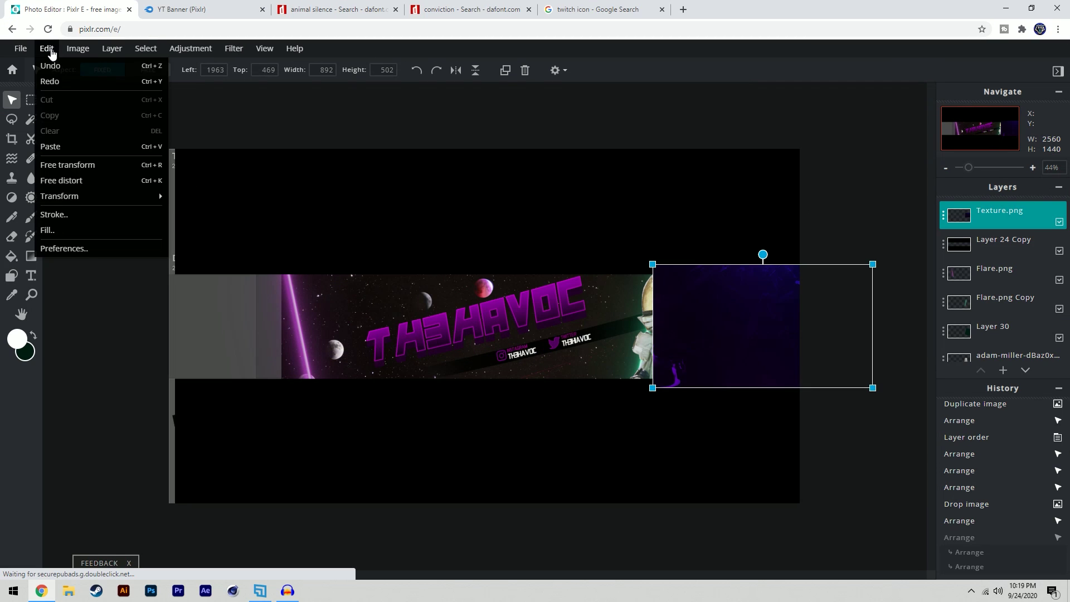
click(61, 165)
drag(873, 327, 811, 327)
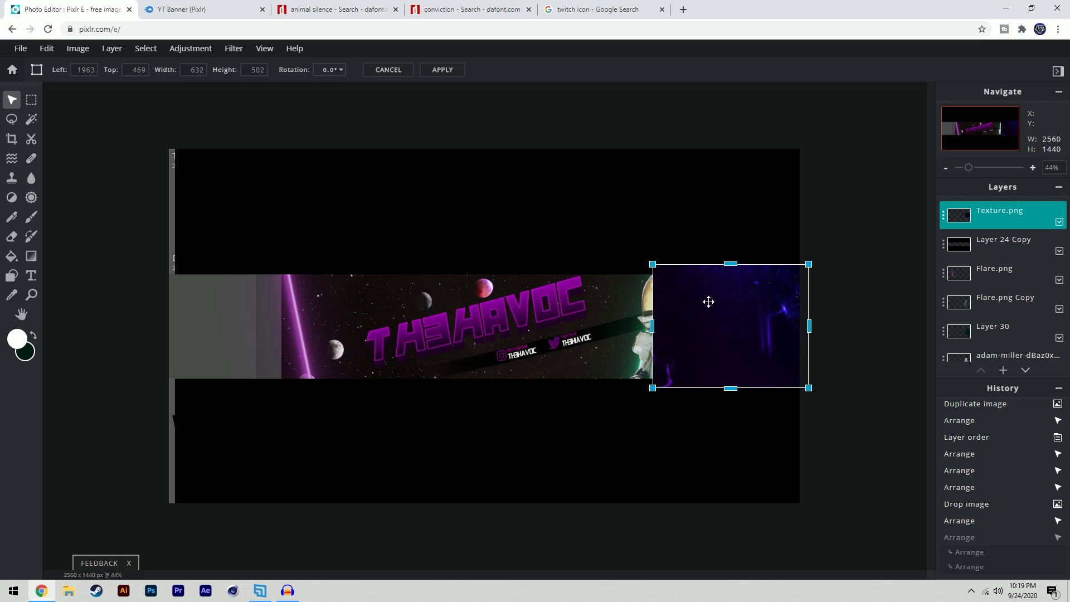
click(13, 100)
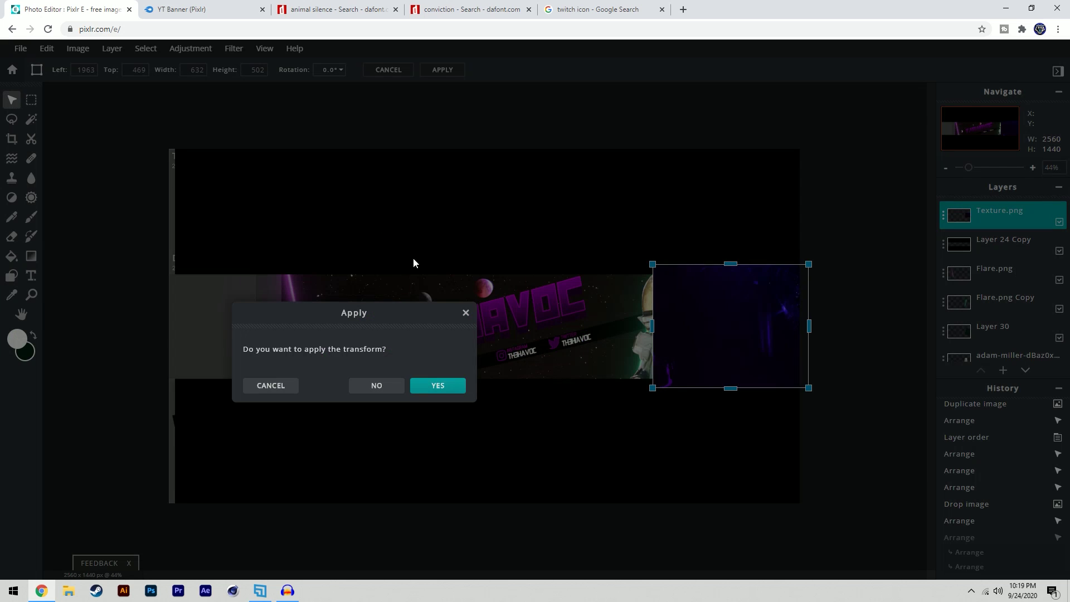
click(441, 388)
- Move the Texture.png layer below Layer 30 and set Layer 30's transparency to 45
drag(1007, 219, 1007, 329)
click(993, 248)
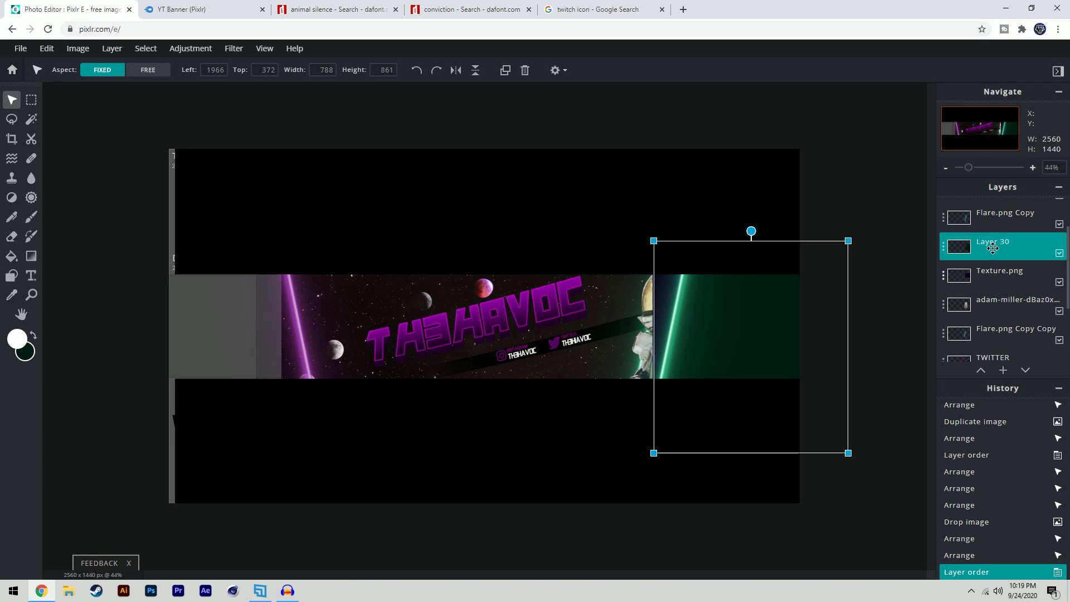
click(943, 246)
click(872, 328)
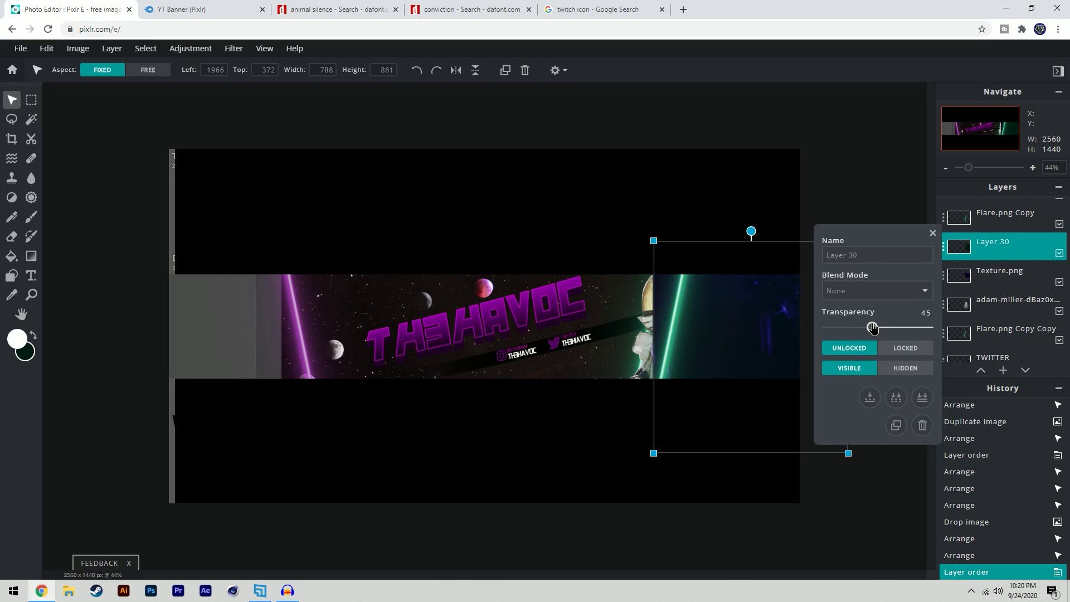
- Shift the Texture.png layer's hue from blue to green with Hue & saturation
click(994, 277)
click(190, 49)
click(203, 115)
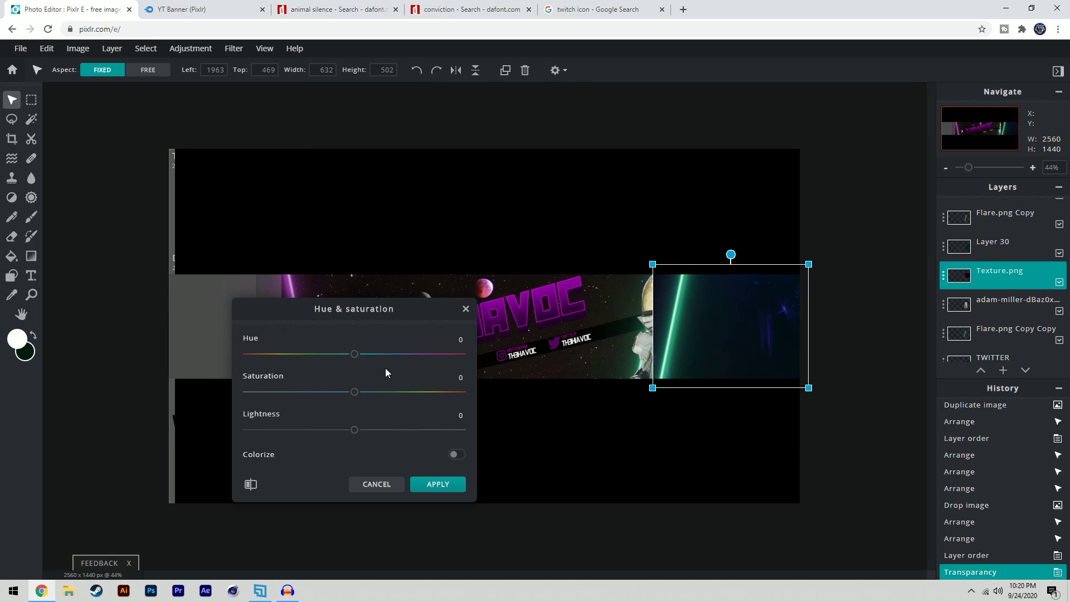
drag(352, 357, 309, 358)
click(437, 484)
- Select the texture's area to the left of the green flare with a polygonal Lasso, about 250 x 545, following the flare's slant
click(12, 119)
click(103, 70)
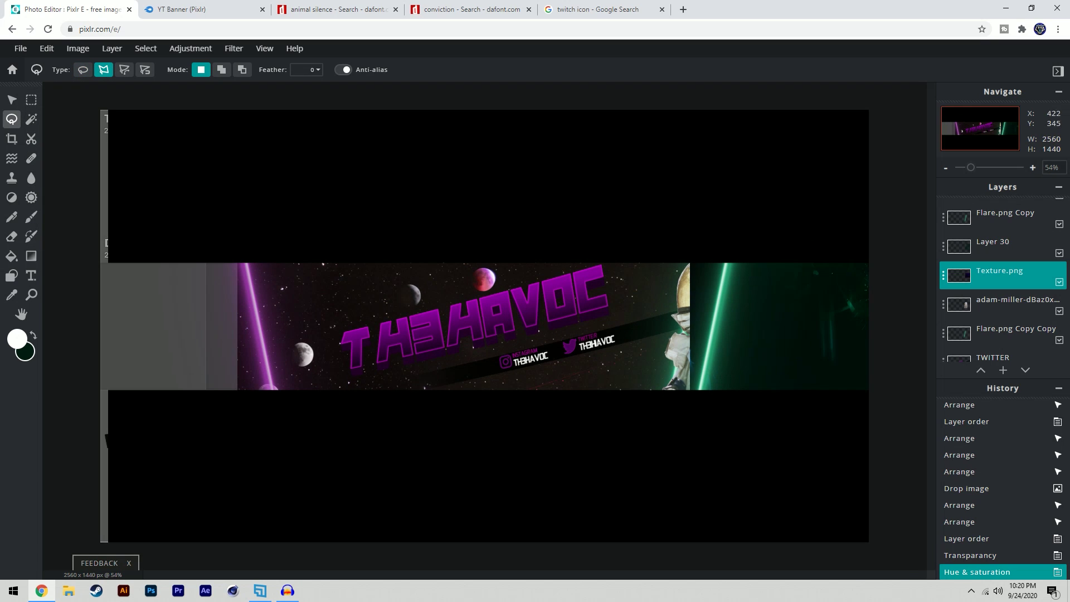
scroll(800, 262, up, 1)
click(792, 246)
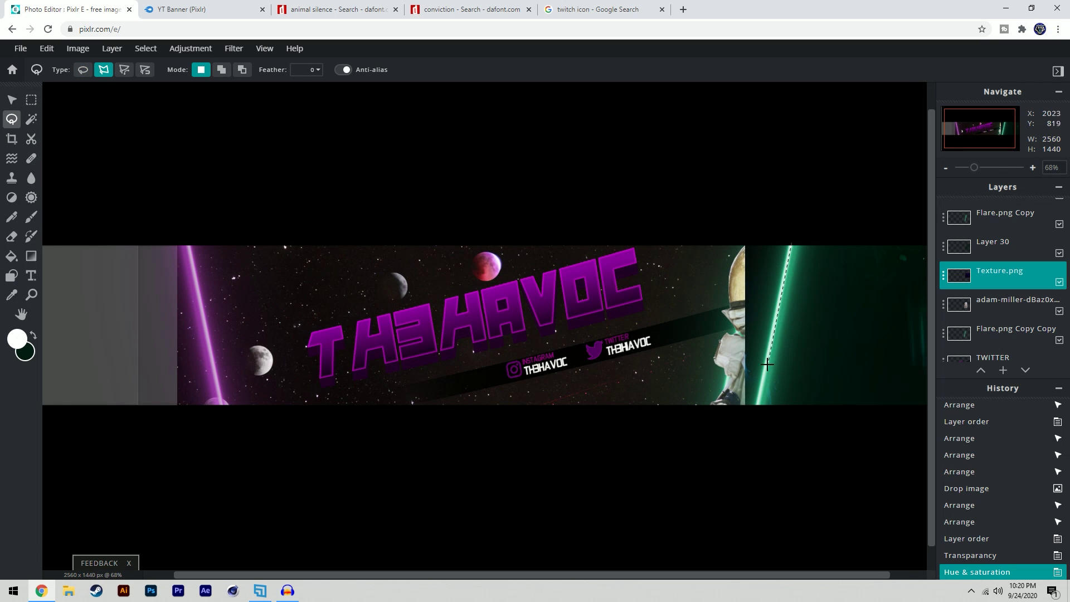
click(702, 430)
double_click(698, 227)
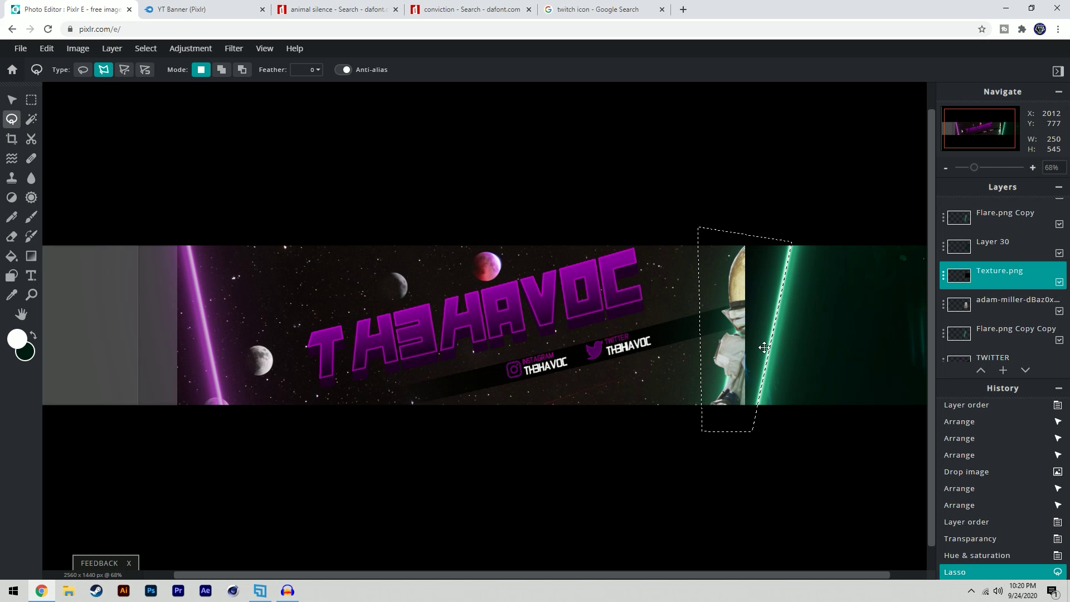
- Delete the lasso-selected part of the Texture.png layer beside the green flare
key(Delete)
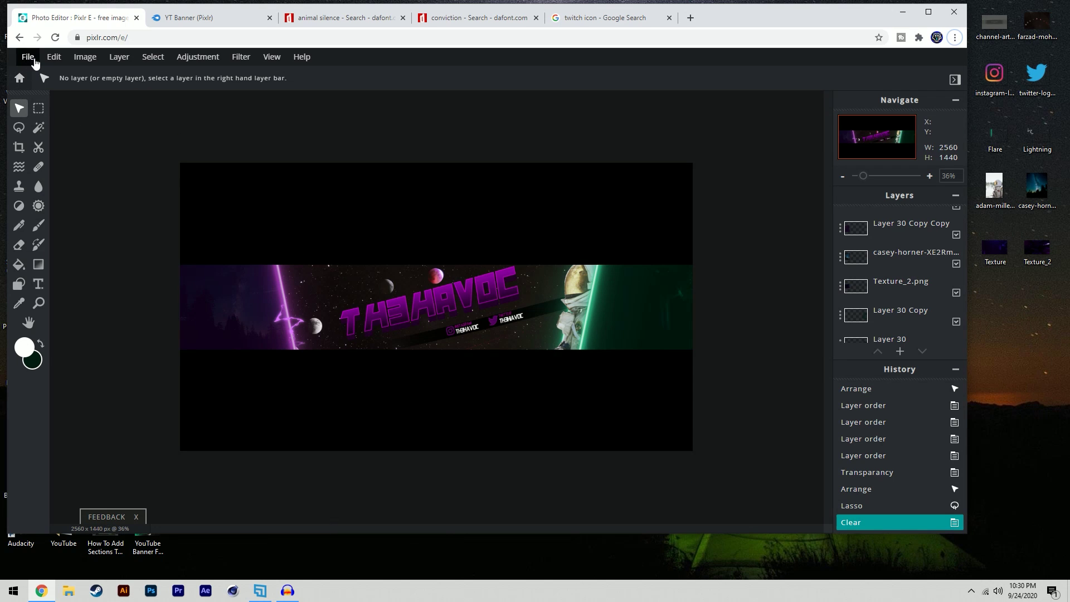
- Export the banner as a PNG file named Banner at 2560 x 1440 and download it
click(29, 58)
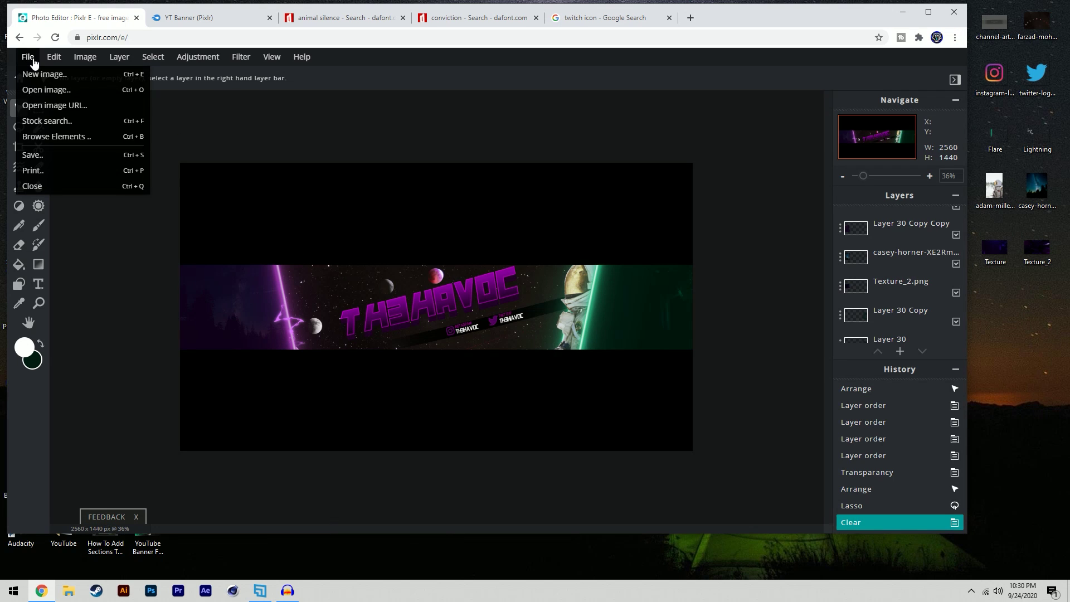
click(31, 156)
click(704, 257)
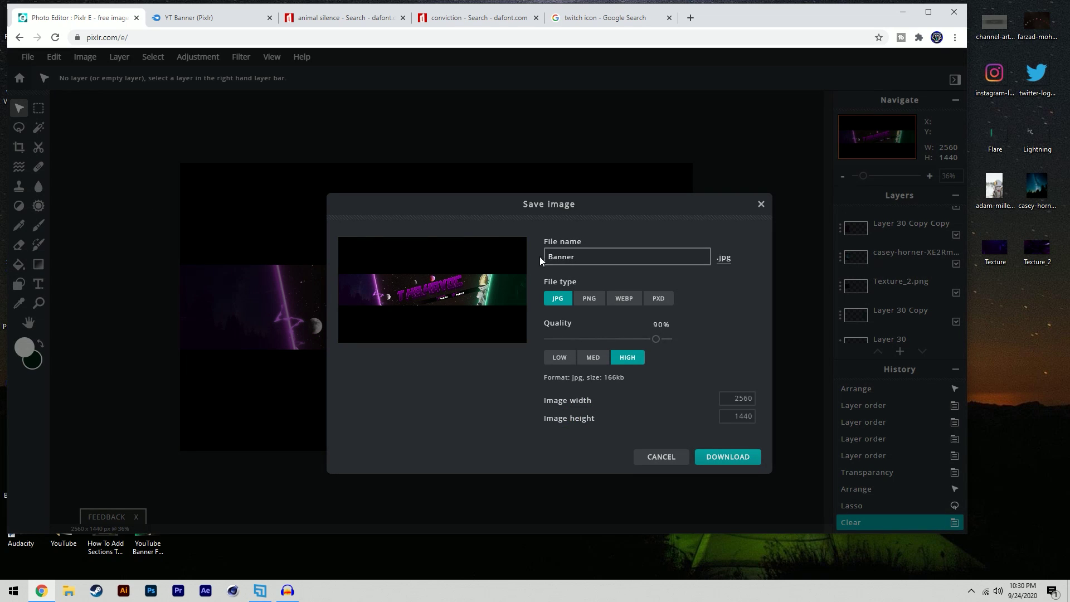
click(587, 301)
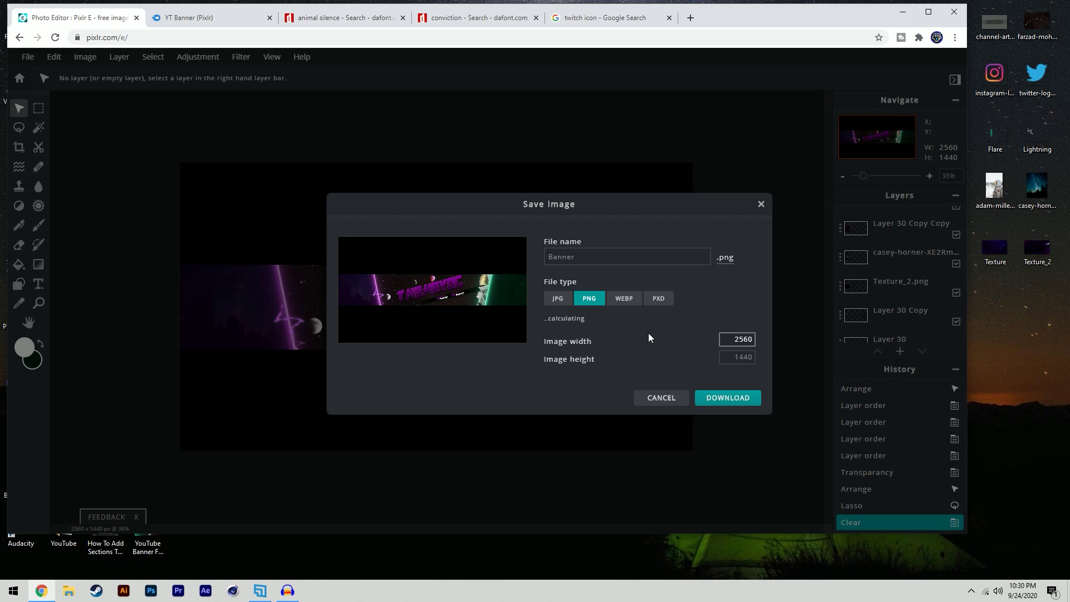
click(725, 397)
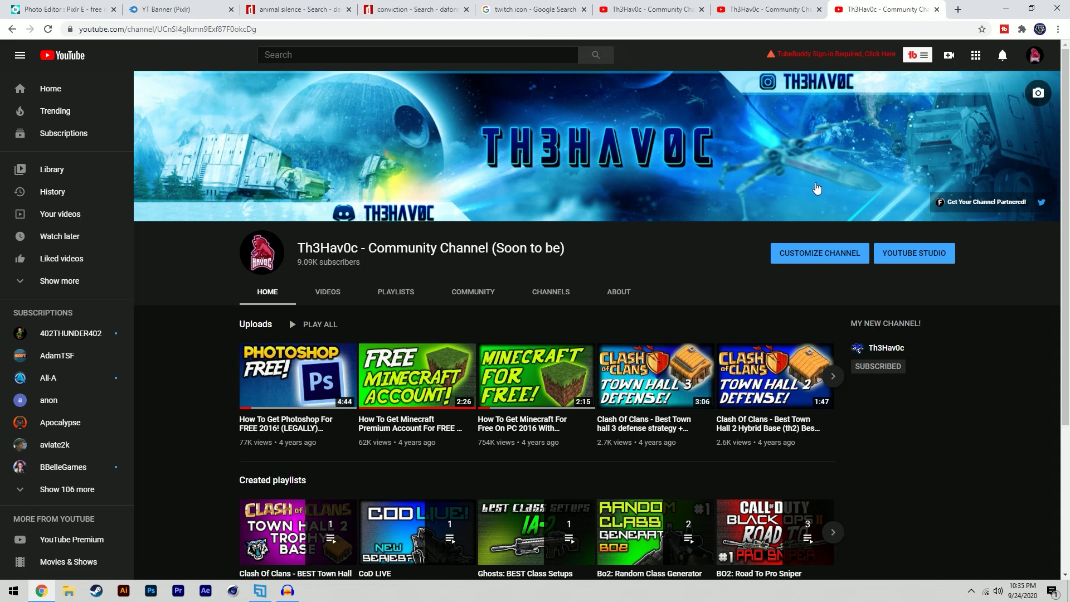
mouse_move(980, 113)
click(1038, 94)
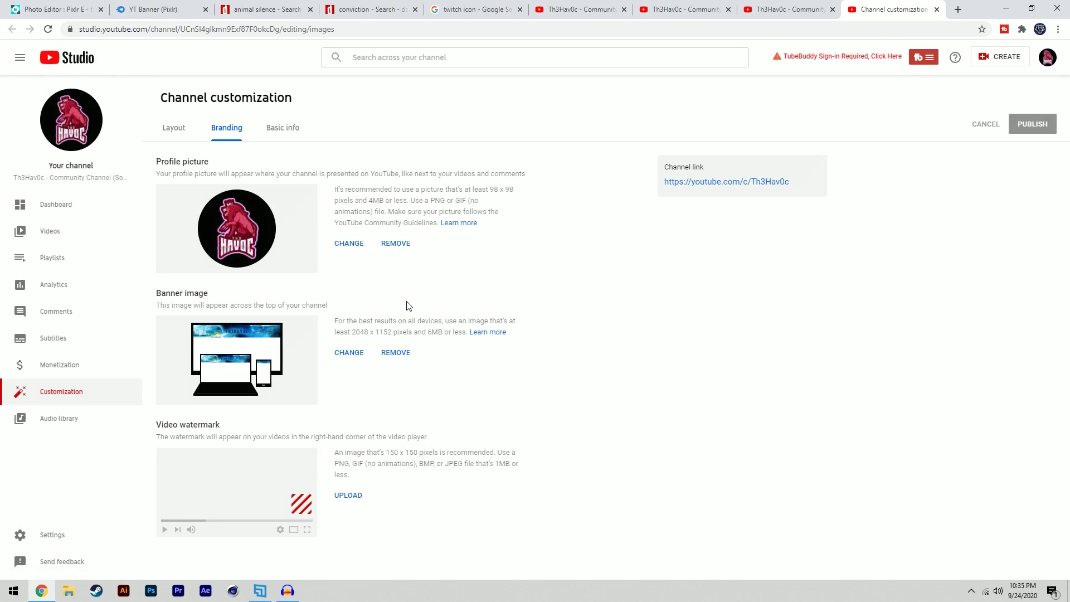
click(349, 352)
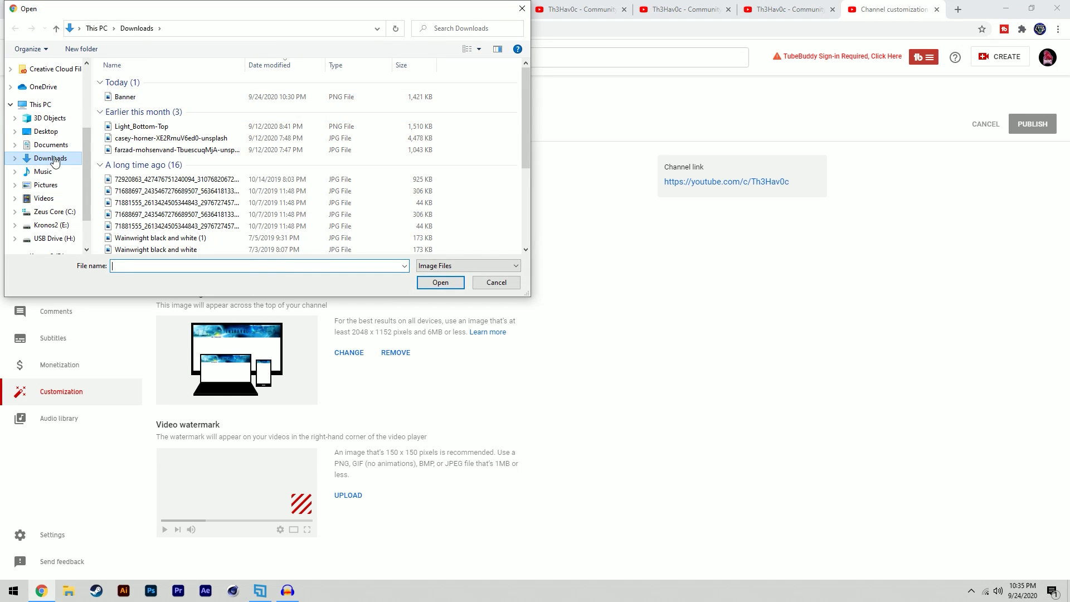
click(130, 97)
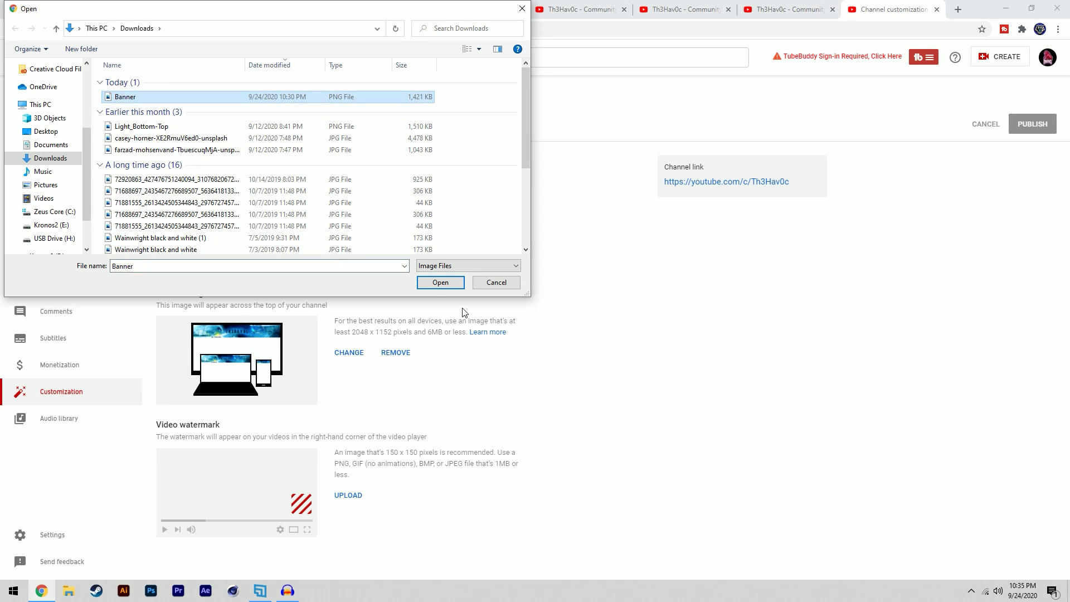
click(440, 283)
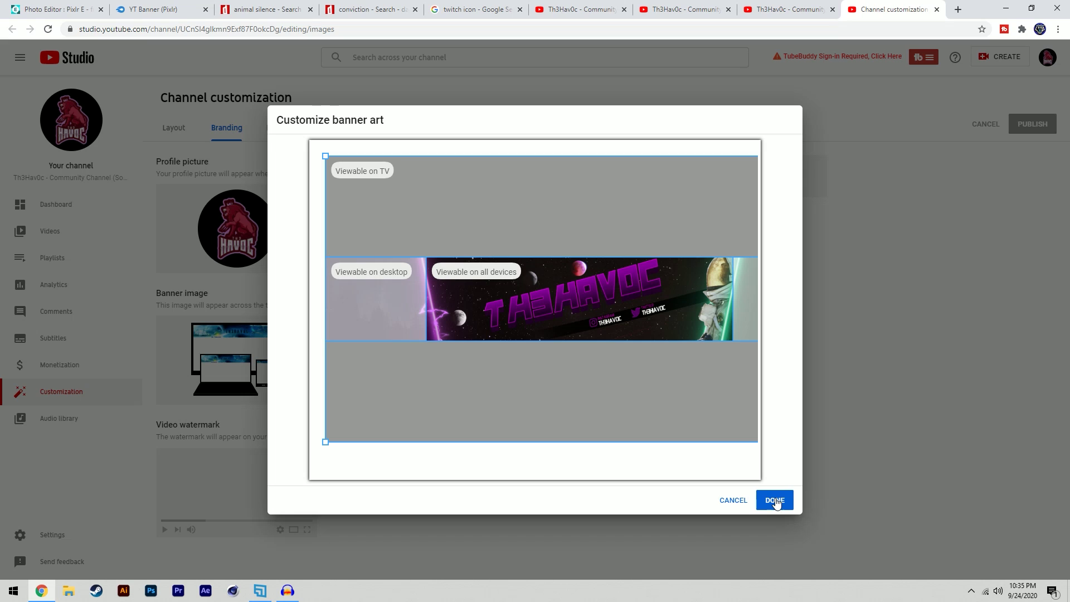
click(775, 500)
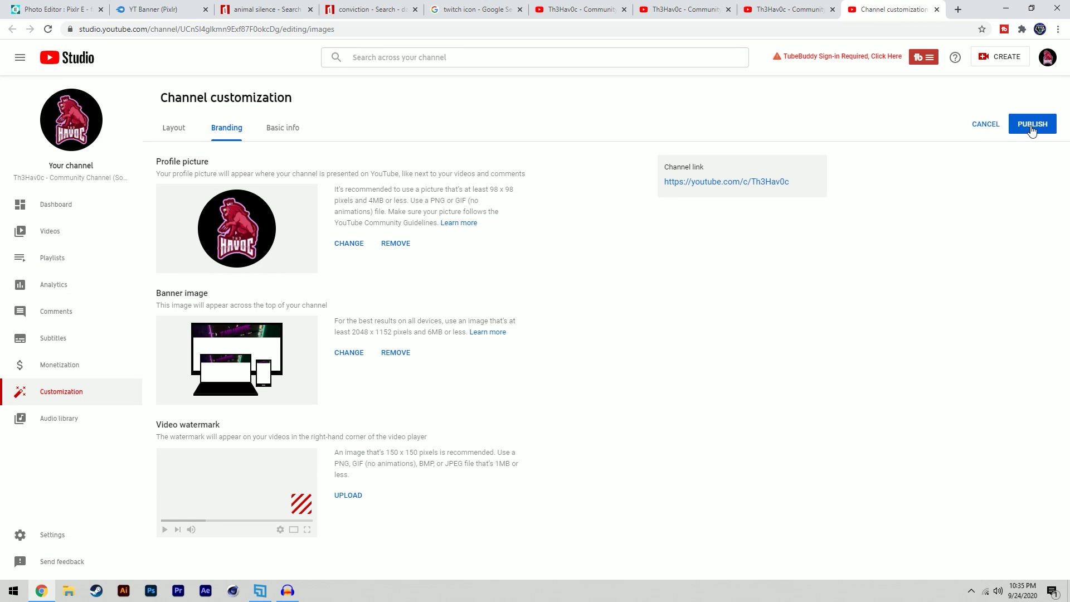
- Publish the channel customization changes and open the channel page from its channel link
click(1032, 125)
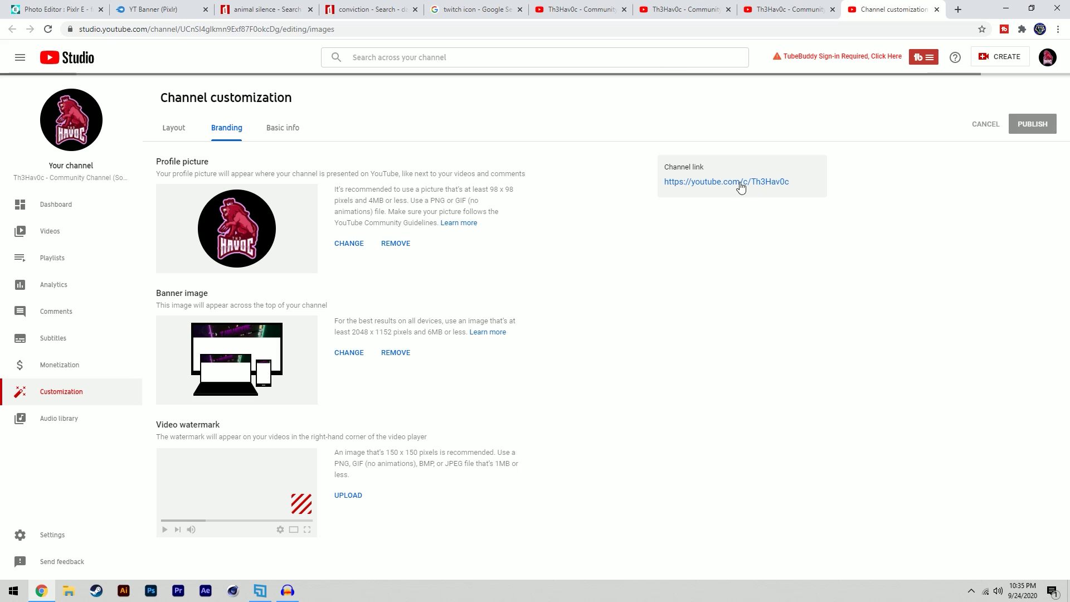
click(713, 186)
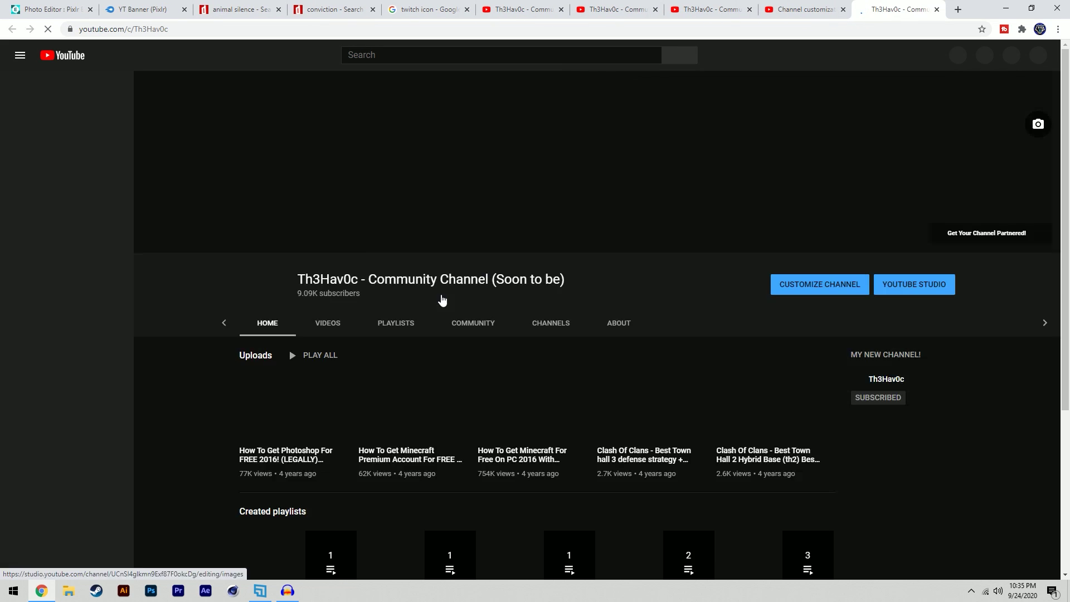